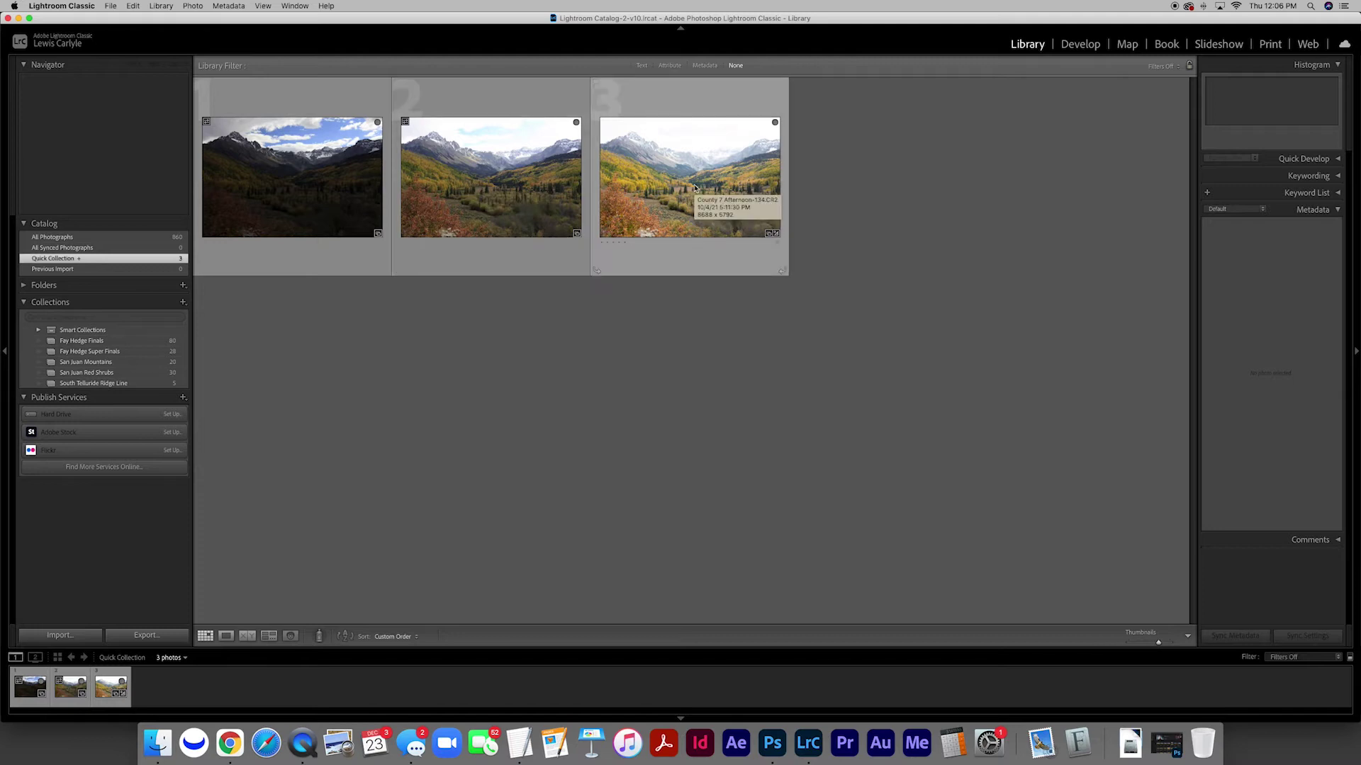
View the dark, middle and bright exposures of the mountain valley one after another at full size
double_click(291, 177)
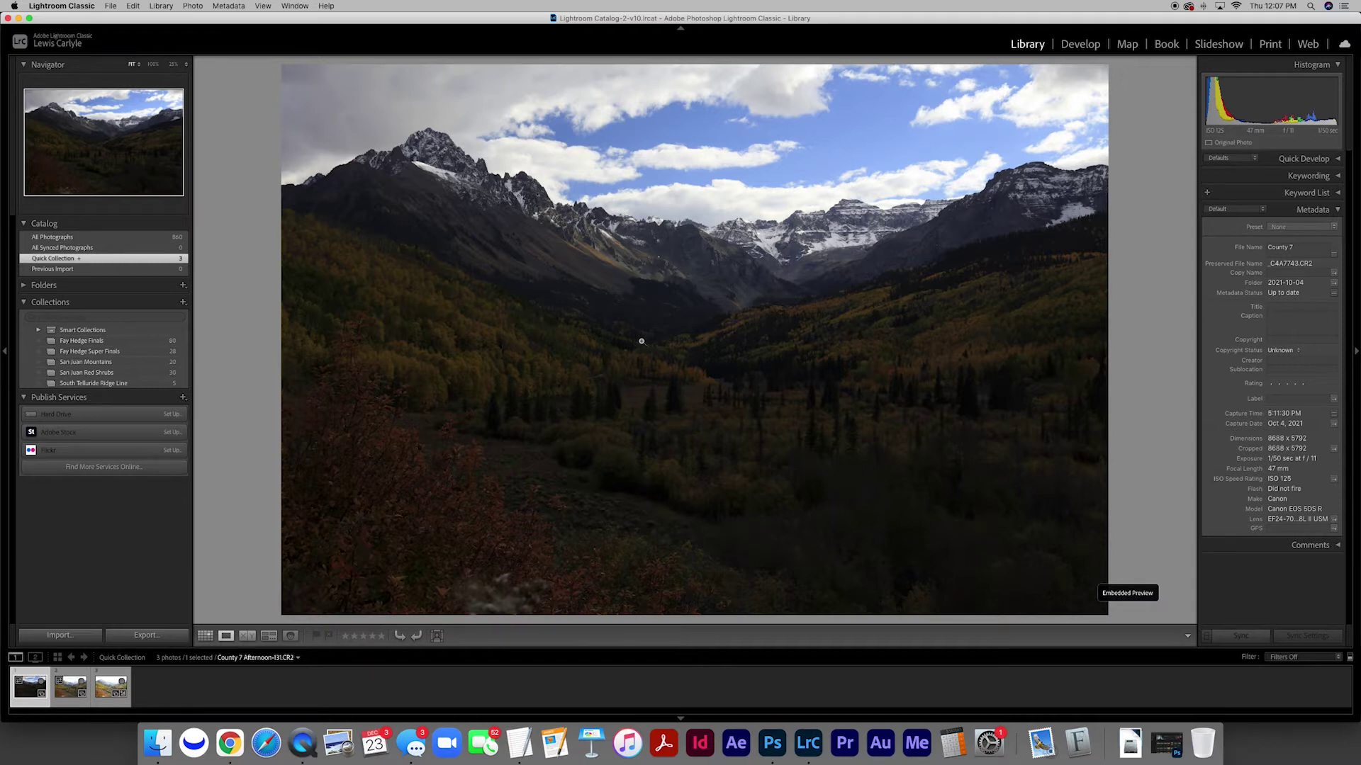
key("Right")
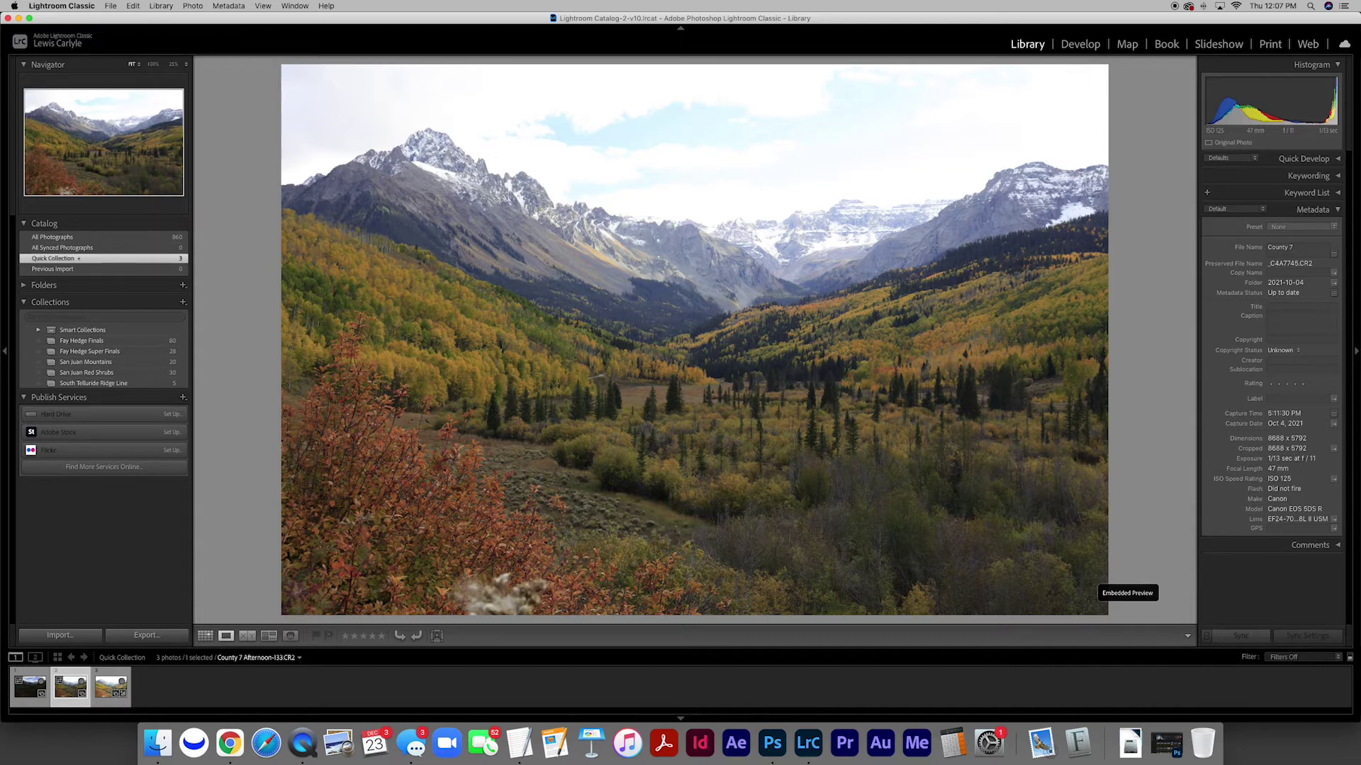
left_click(111, 686)
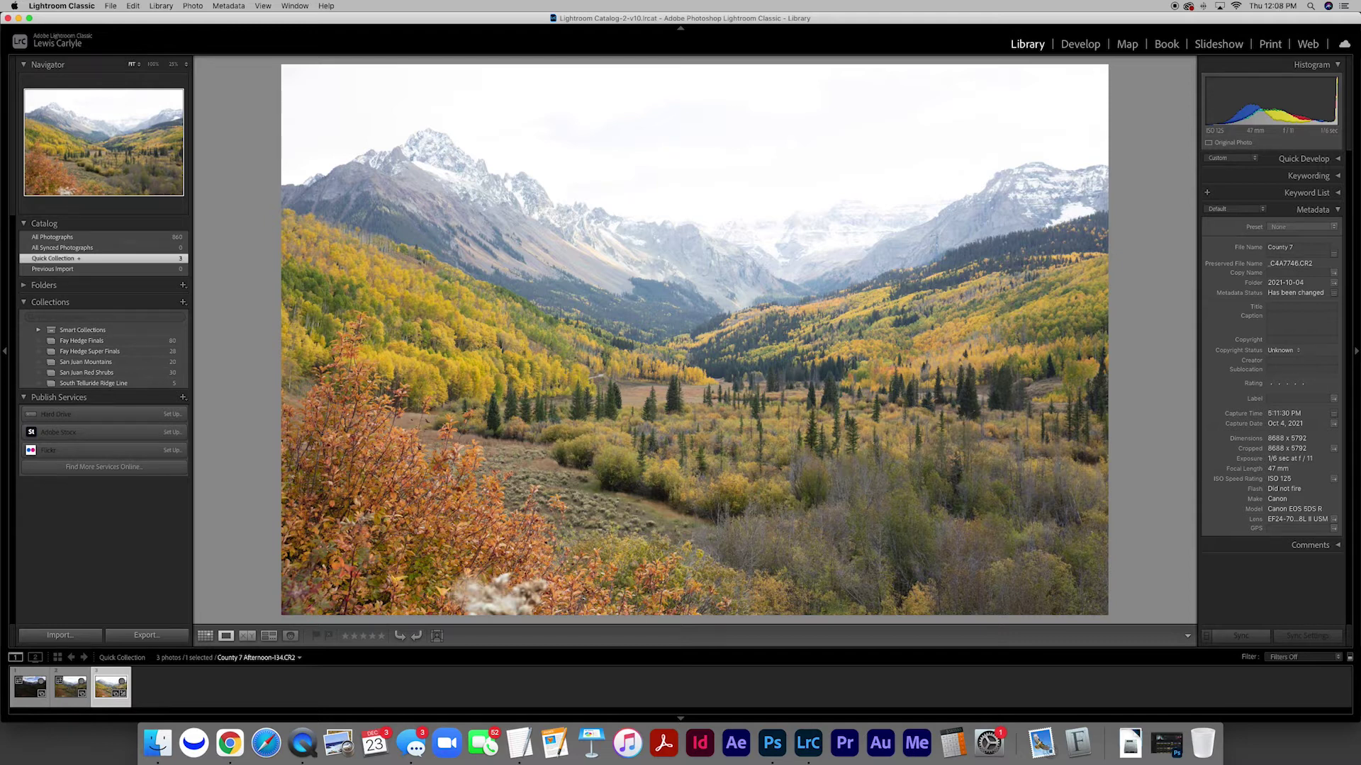
Try recovering the brightest exposure's blown-out sky with Highlights at -100, and reset the adjustment
left_click(1081, 45)
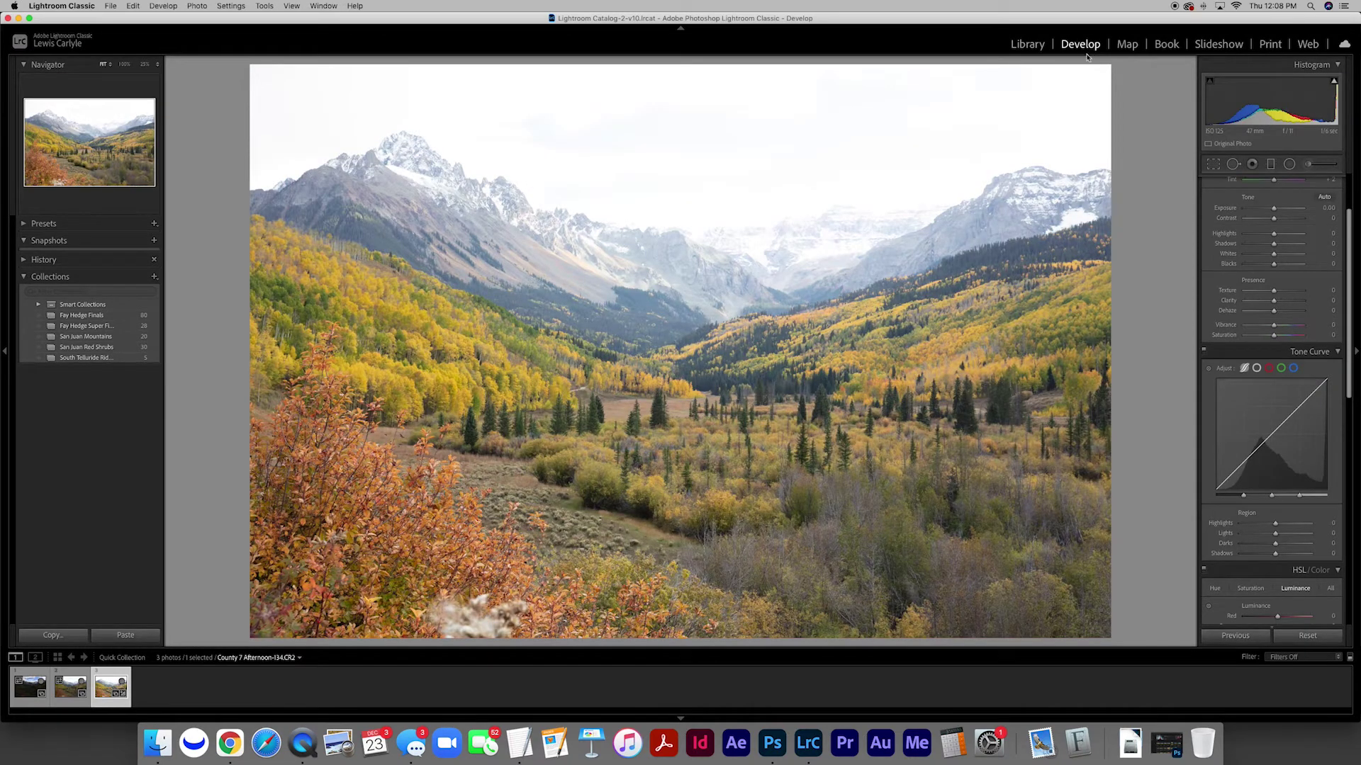
scroll(1242, 259, "up", 3)
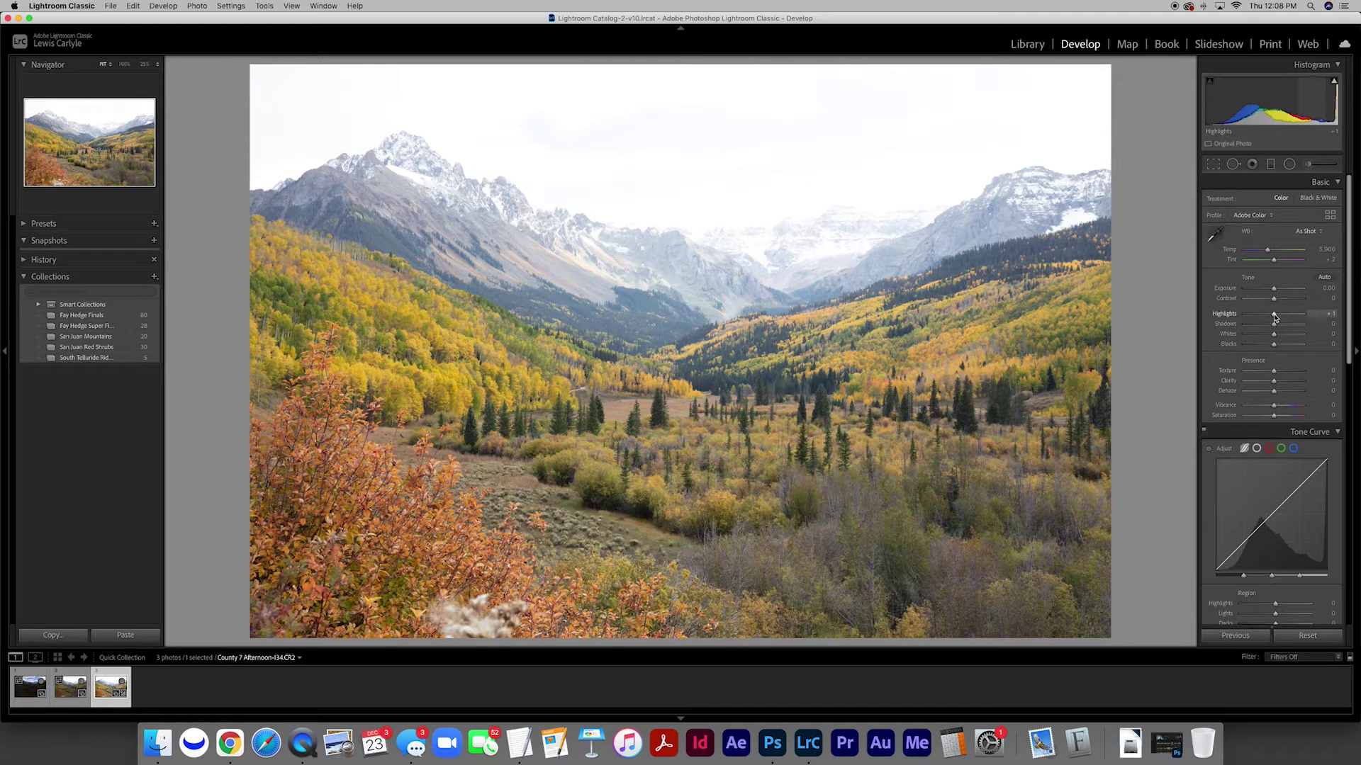
left_click_drag(1275, 316, 1173, 316)
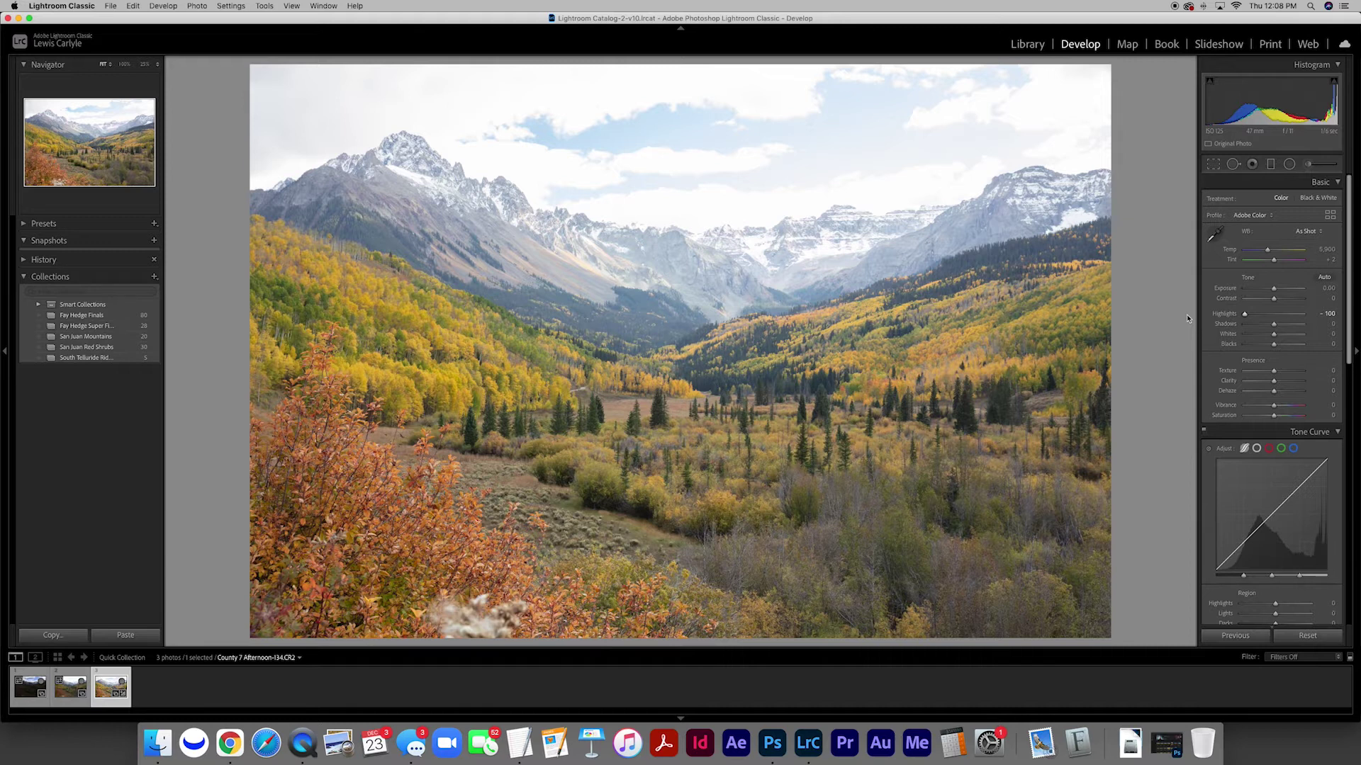
left_click_drag(1245, 314, 1269, 314)
double_click(1271, 315)
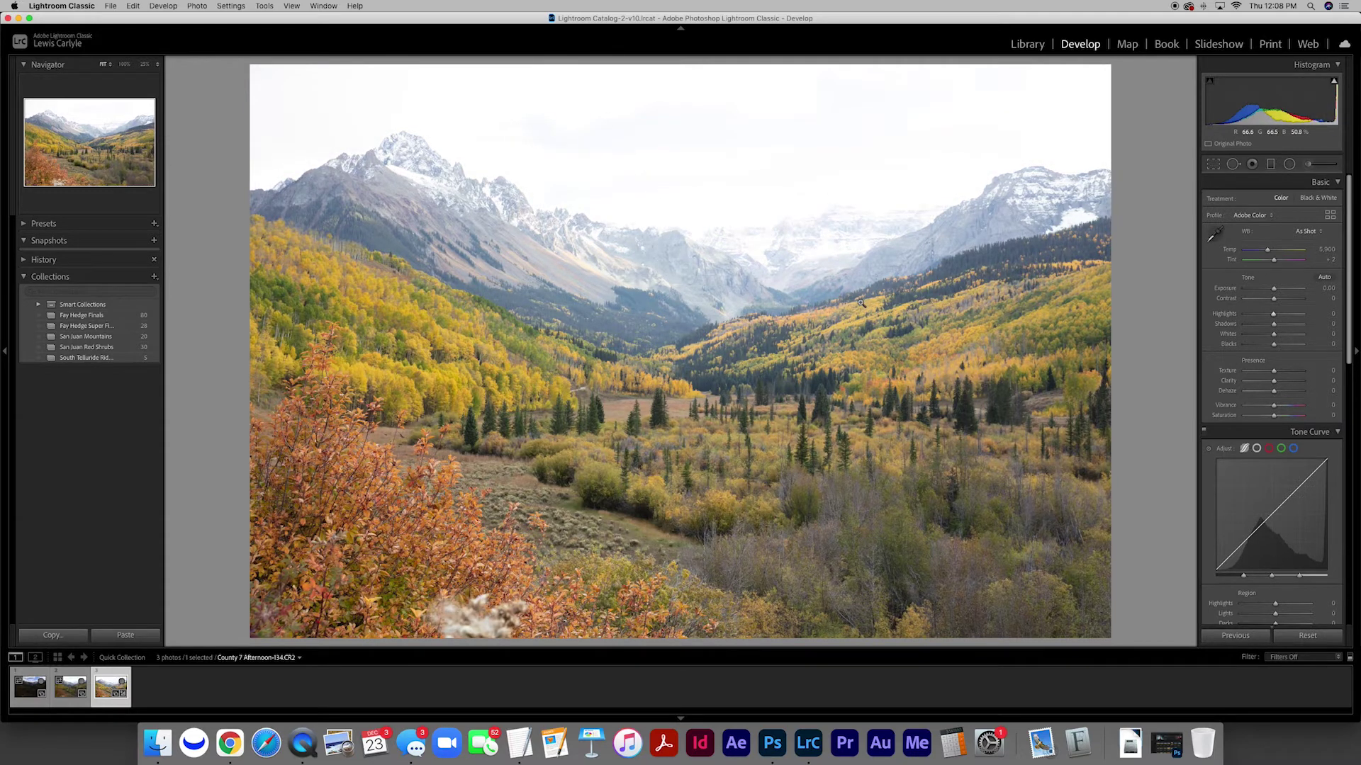
Merge all three bracketed exposures into one HDR photo with Auto Align on and Deghost Amount set to None
key("g")
key("super+d")
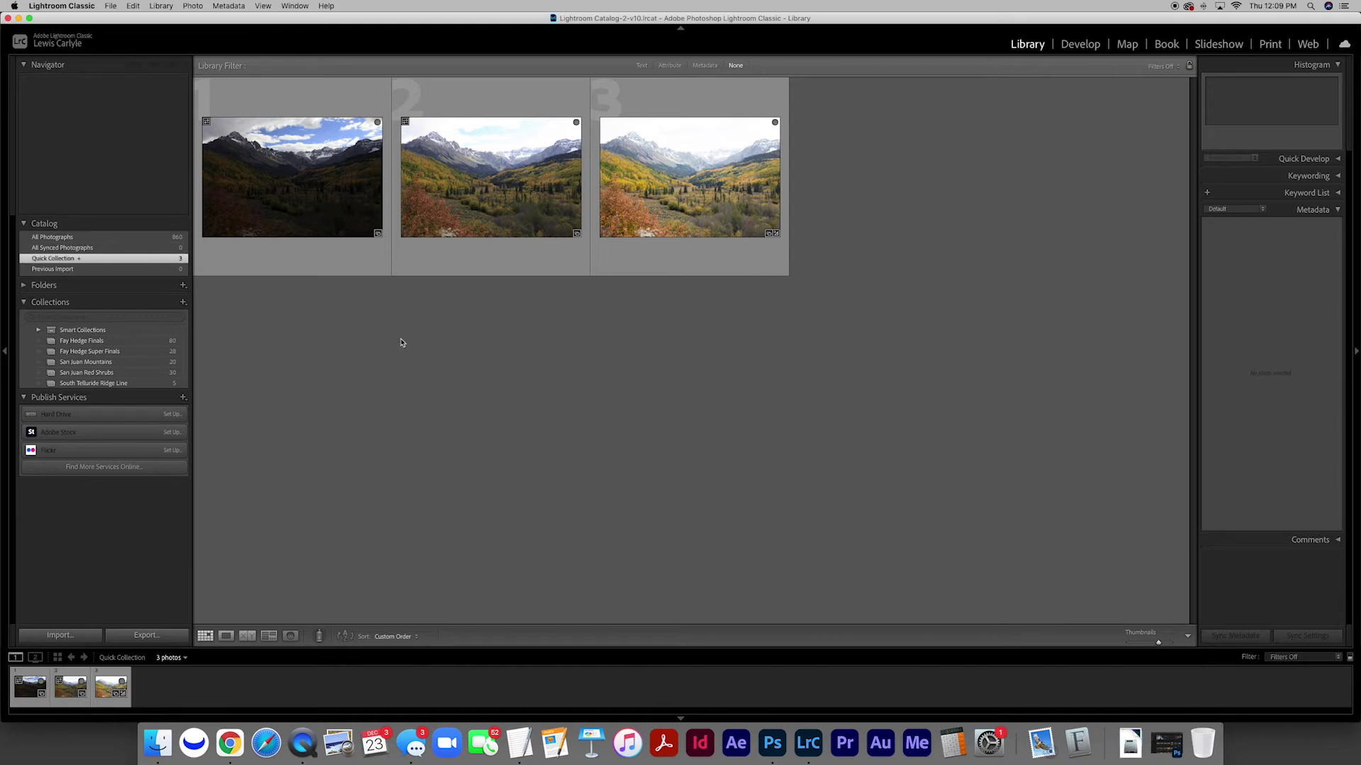
left_click(320, 216)
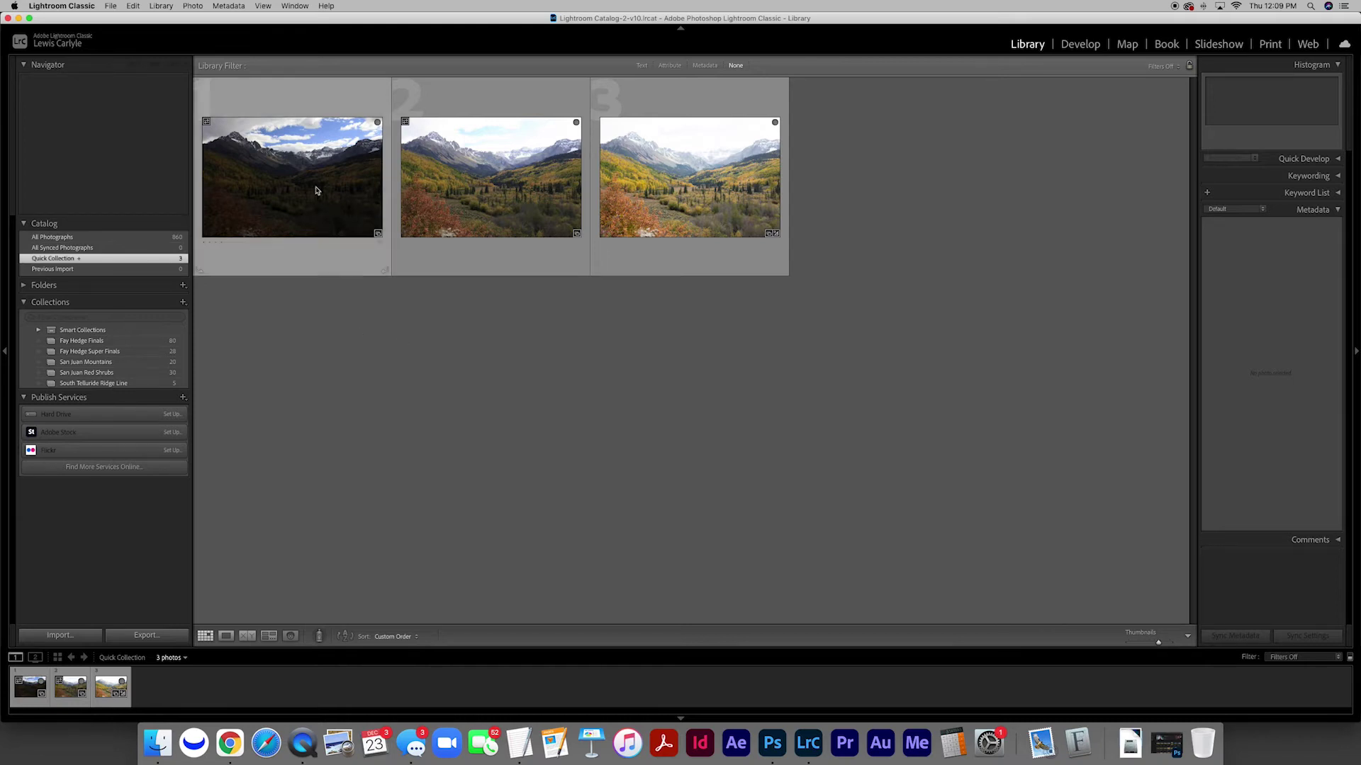
left_click(650, 197, "shift")
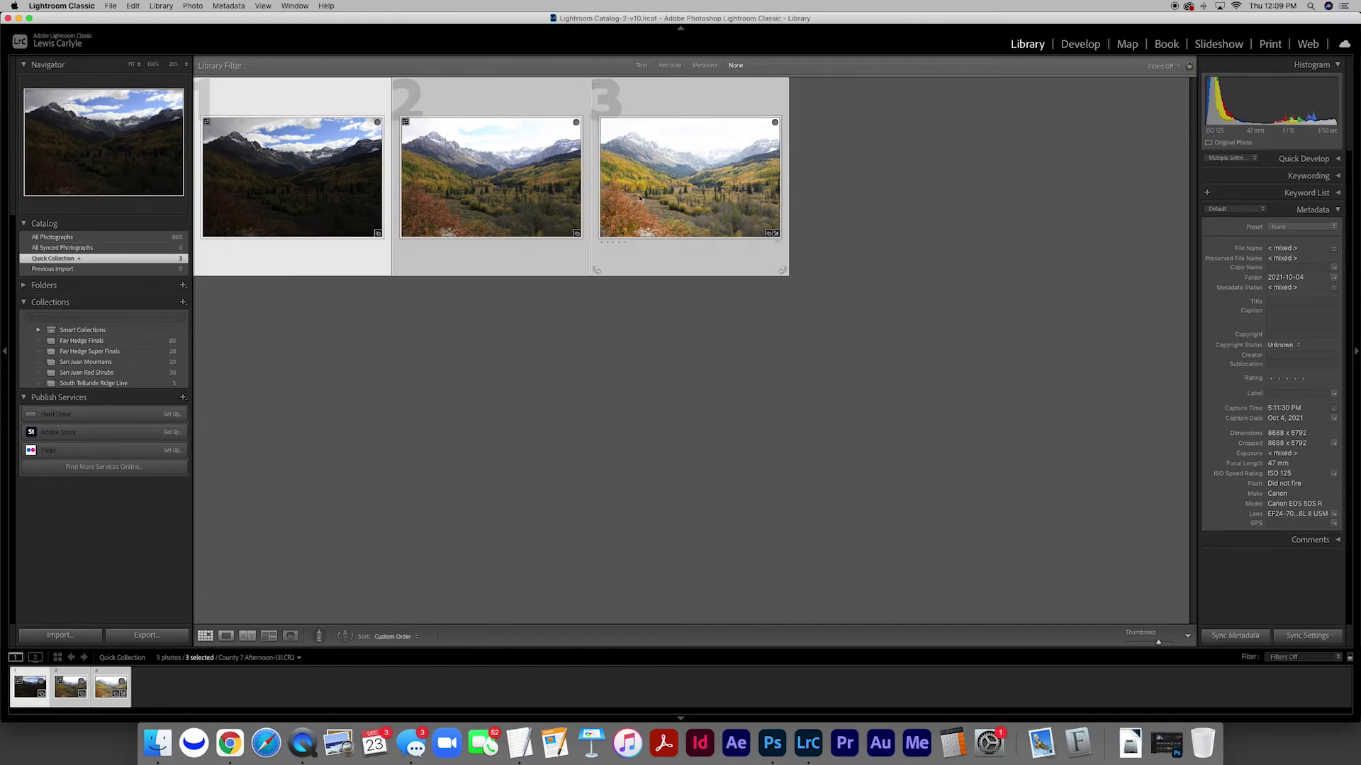
right_click(651, 196)
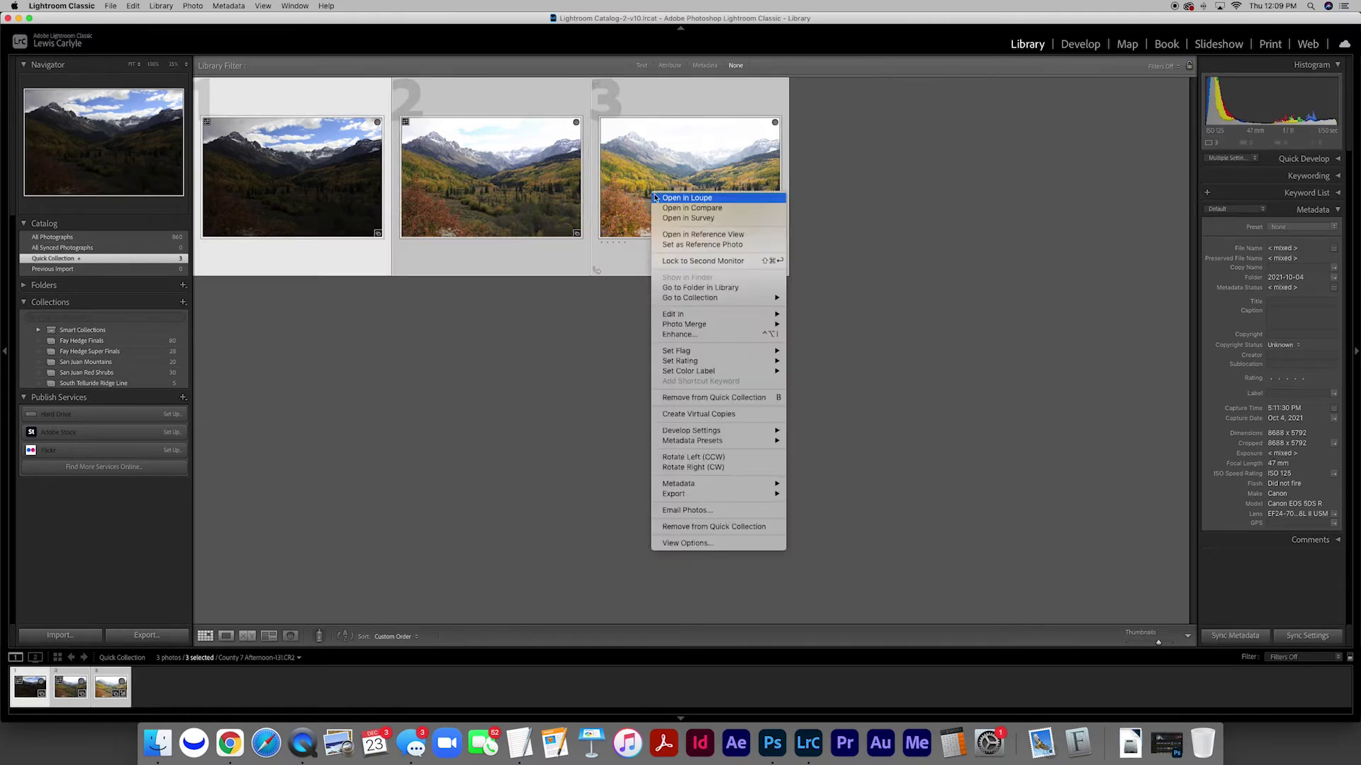
mouse_move(715, 324)
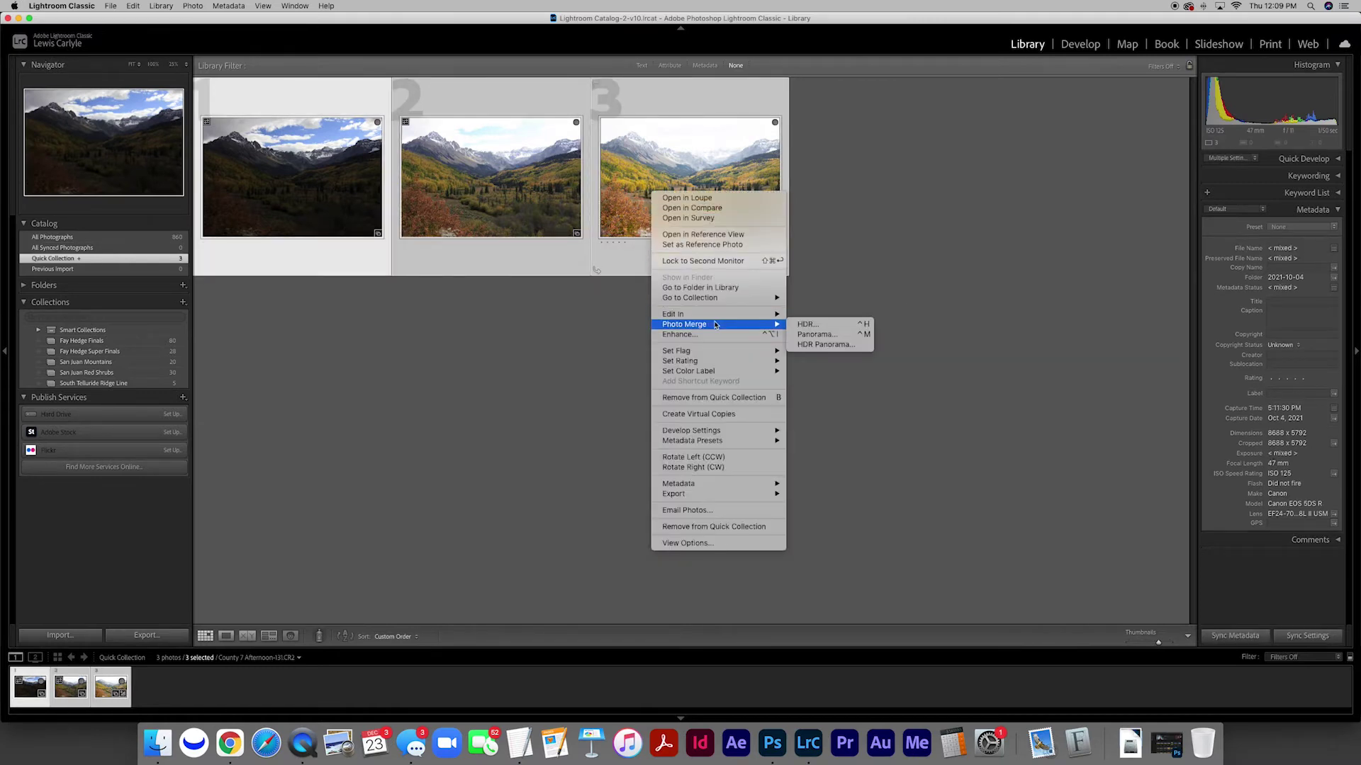
left_click(805, 326)
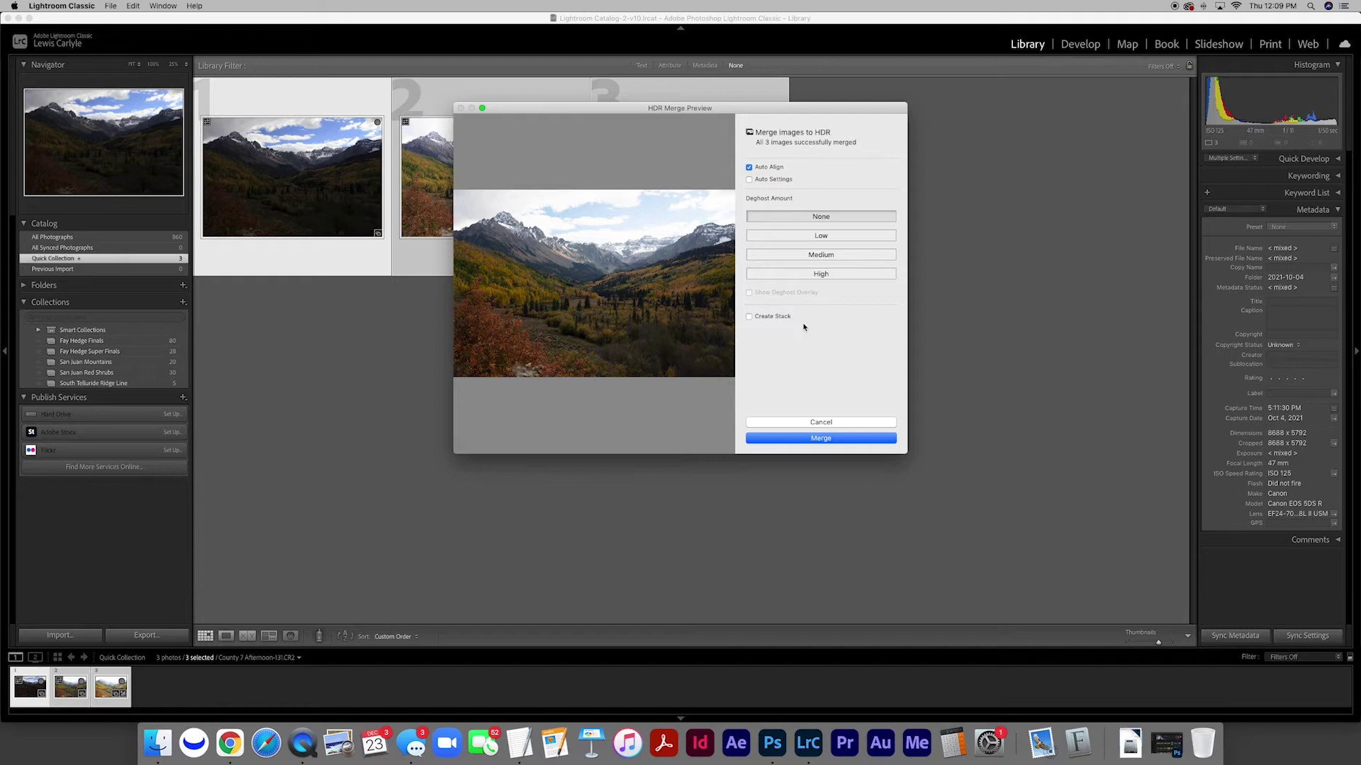
left_click(825, 439)
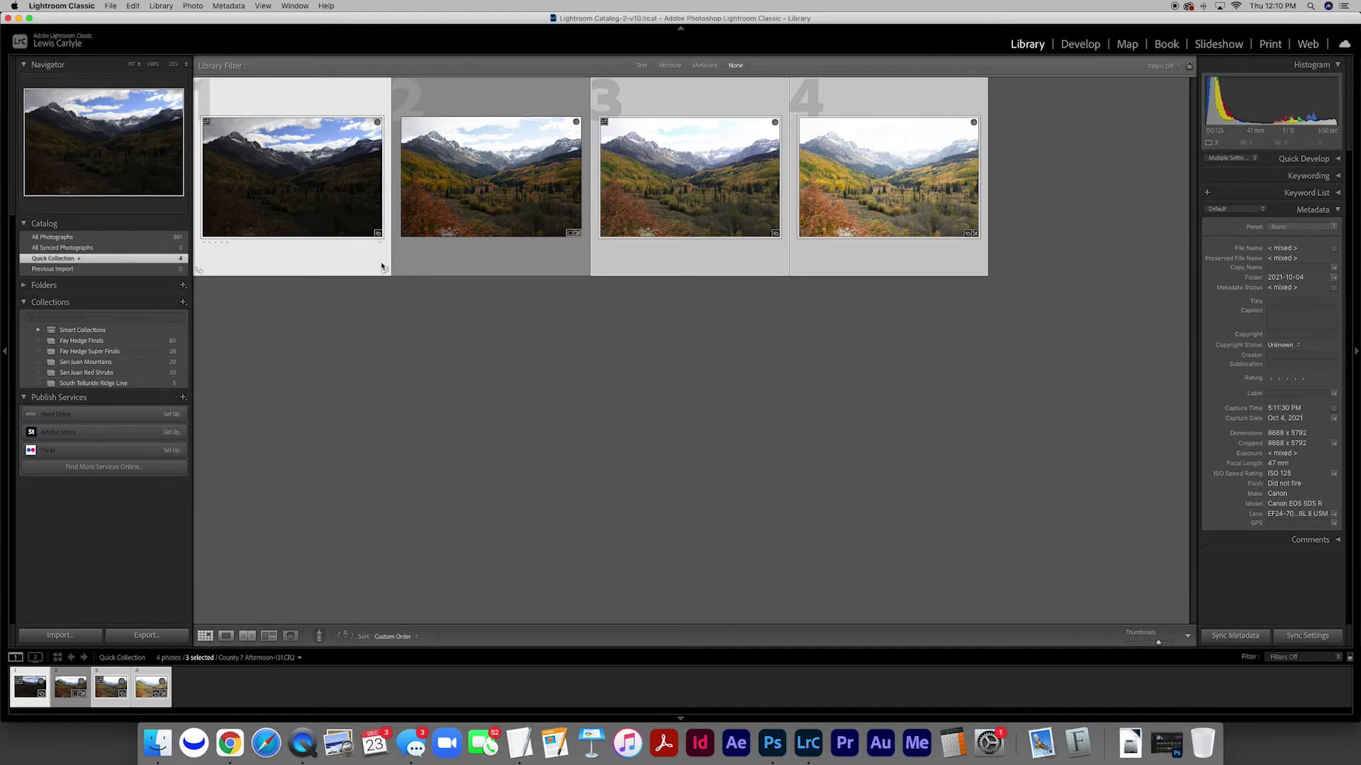
Open the merged HDR photo for developing and lower its Highlights to about -91
double_click(496, 172)
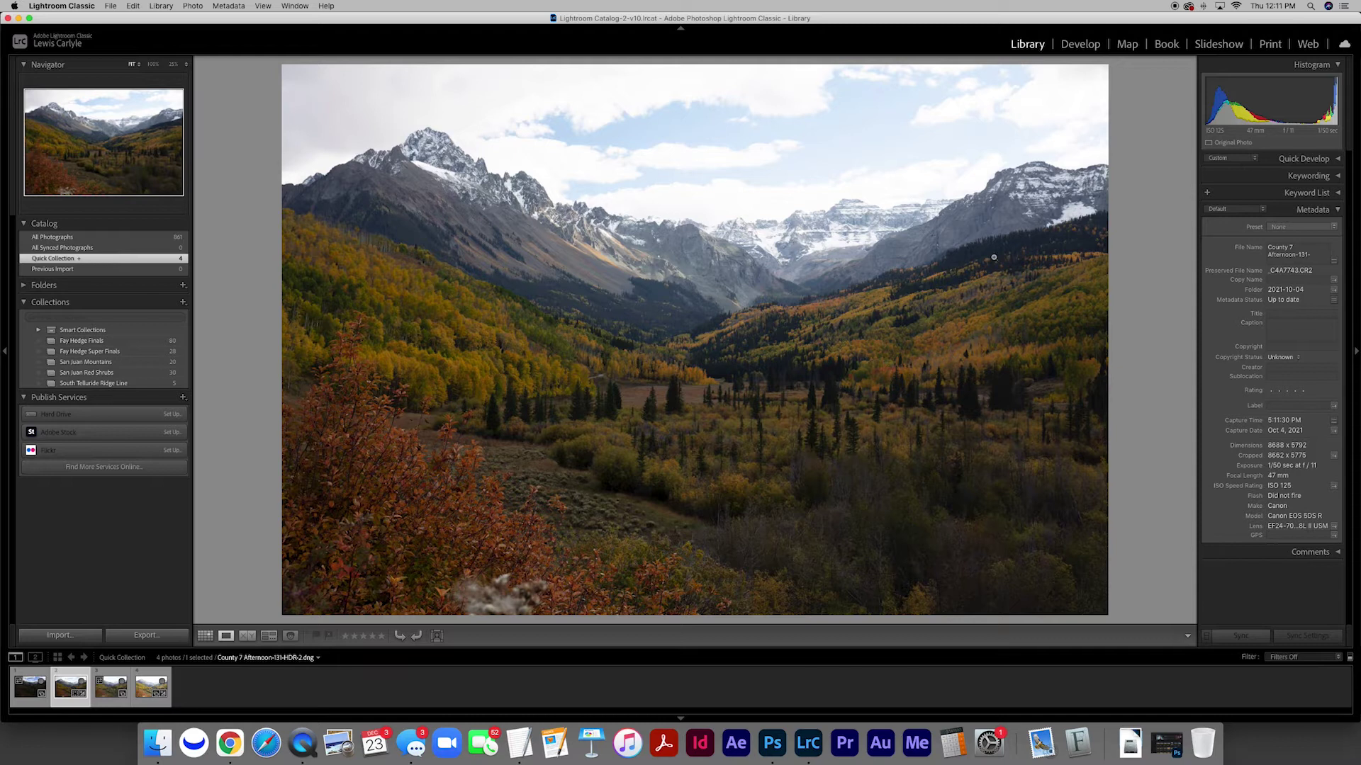
left_click(1083, 44)
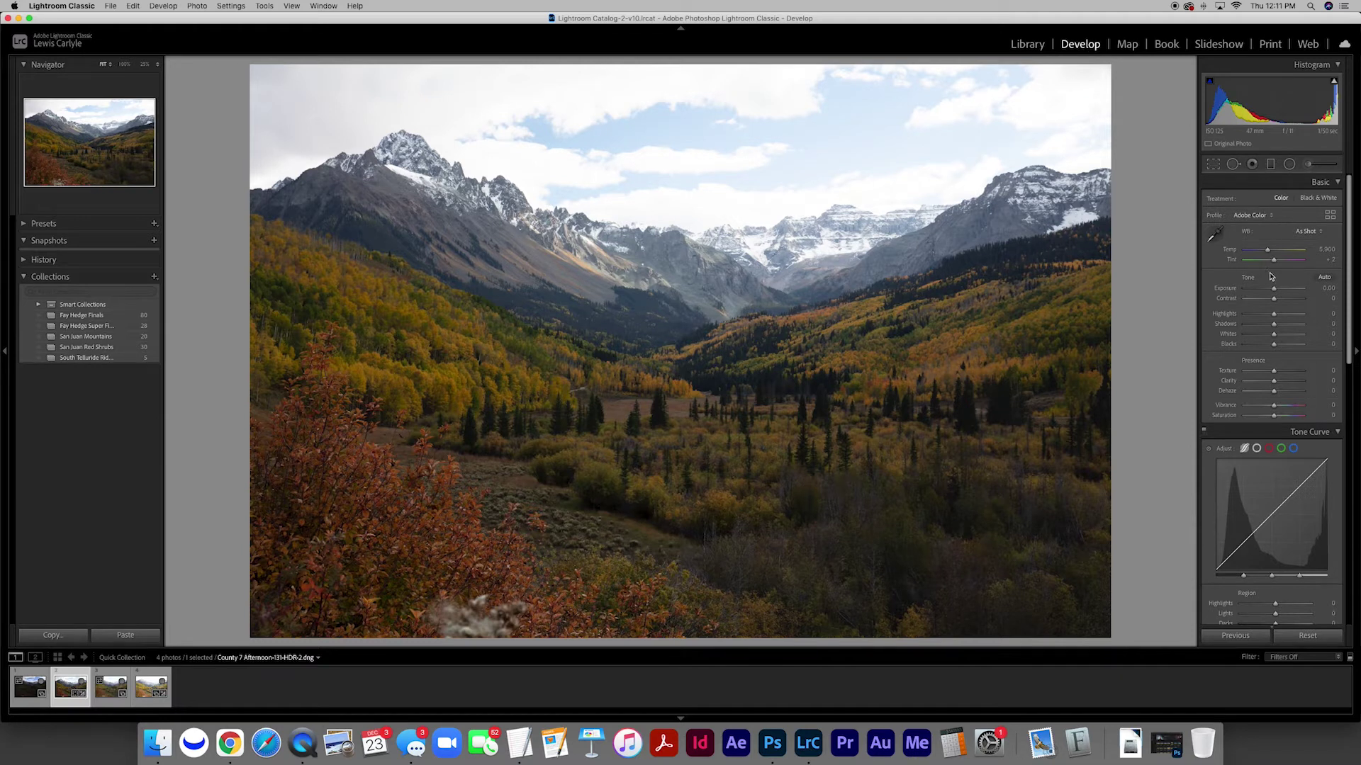
left_click_drag(1273, 314, 1248, 319)
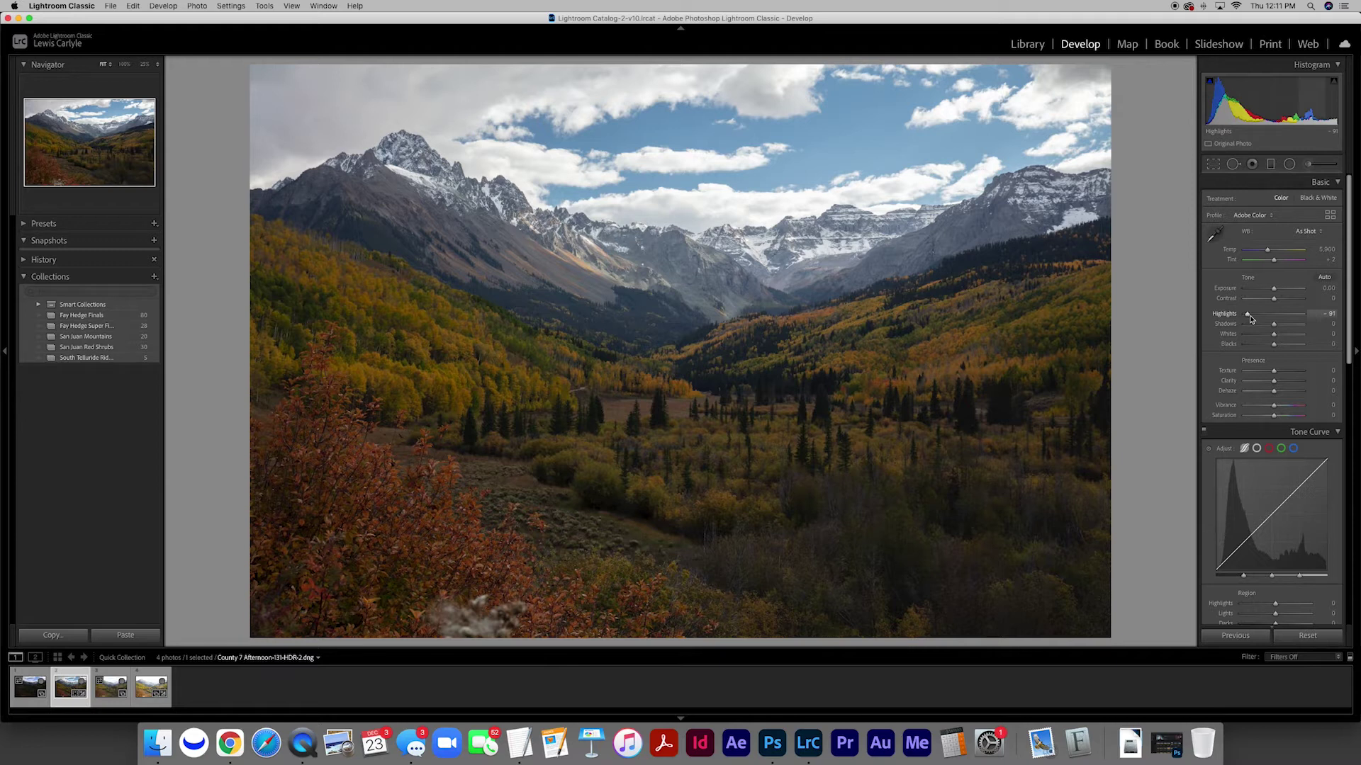
Darken the sky with a graduated filter from the upper clouds down to the valley, with Exposure at -0.79
left_click(1271, 165)
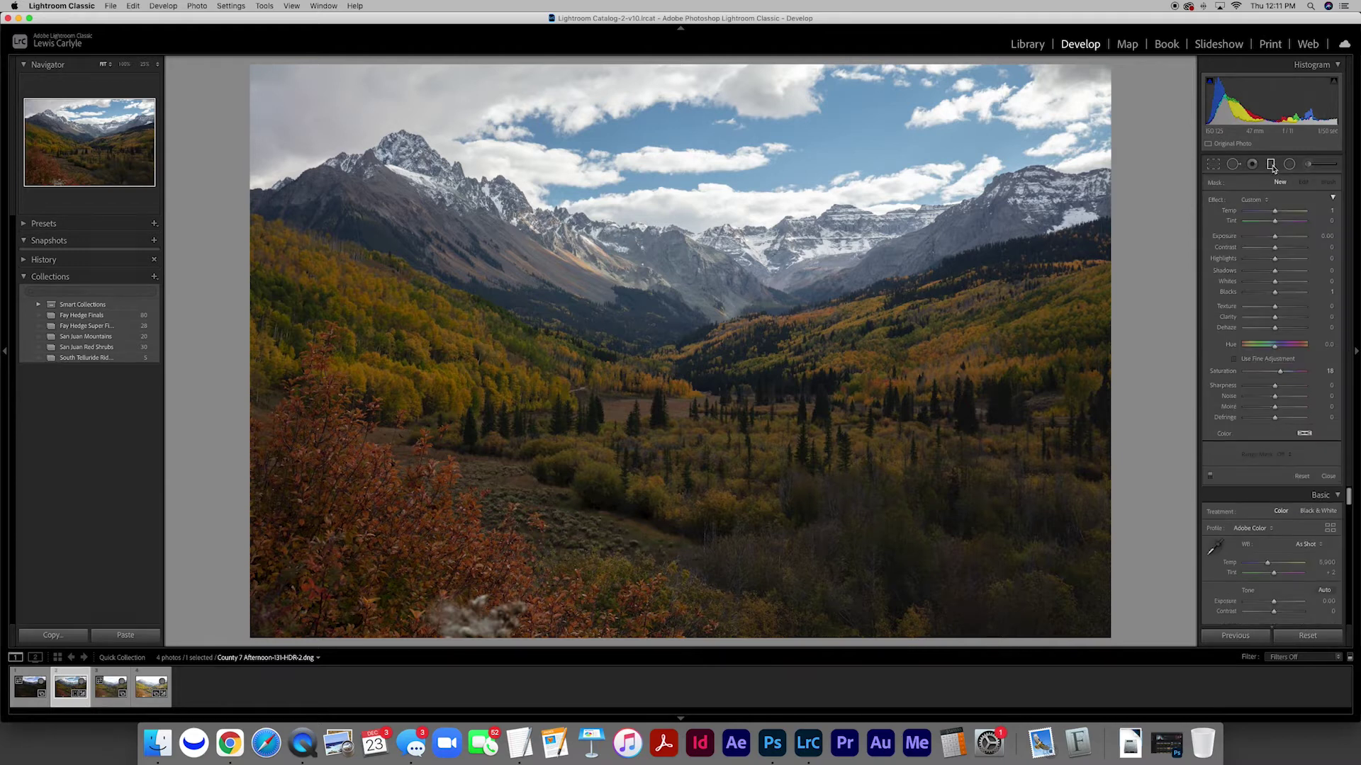
left_click_drag(669, 95, 670, 347)
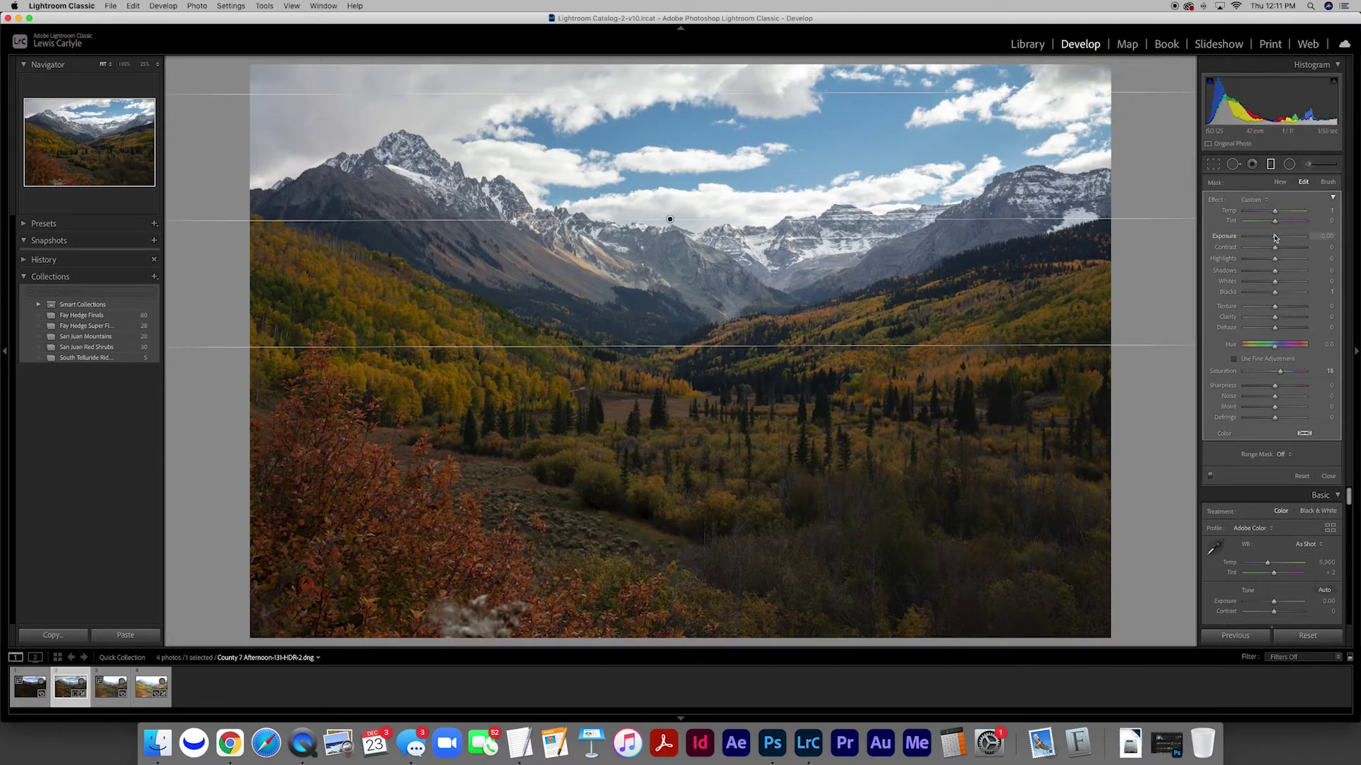
left_click_drag(1274, 238, 1268, 238)
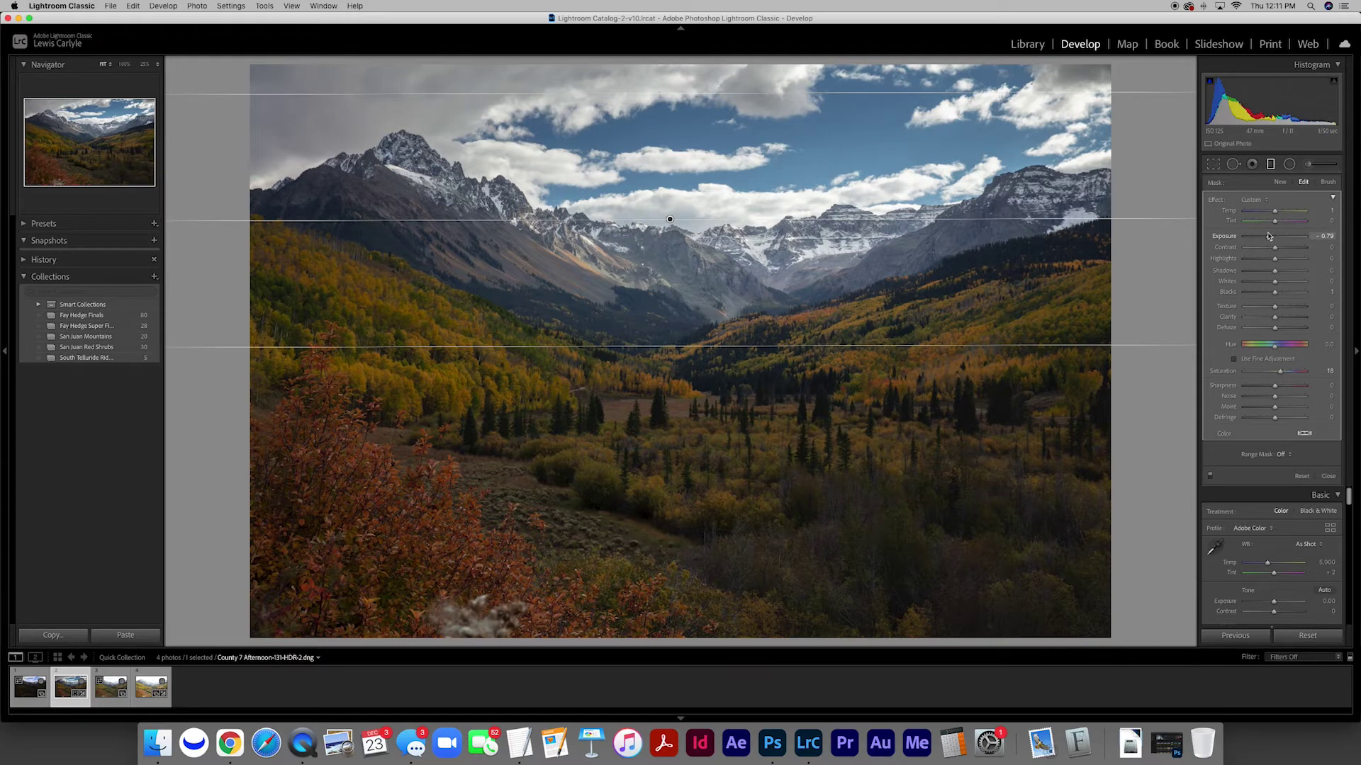
left_click_drag(1275, 213, 1274, 214)
left_click(1328, 476)
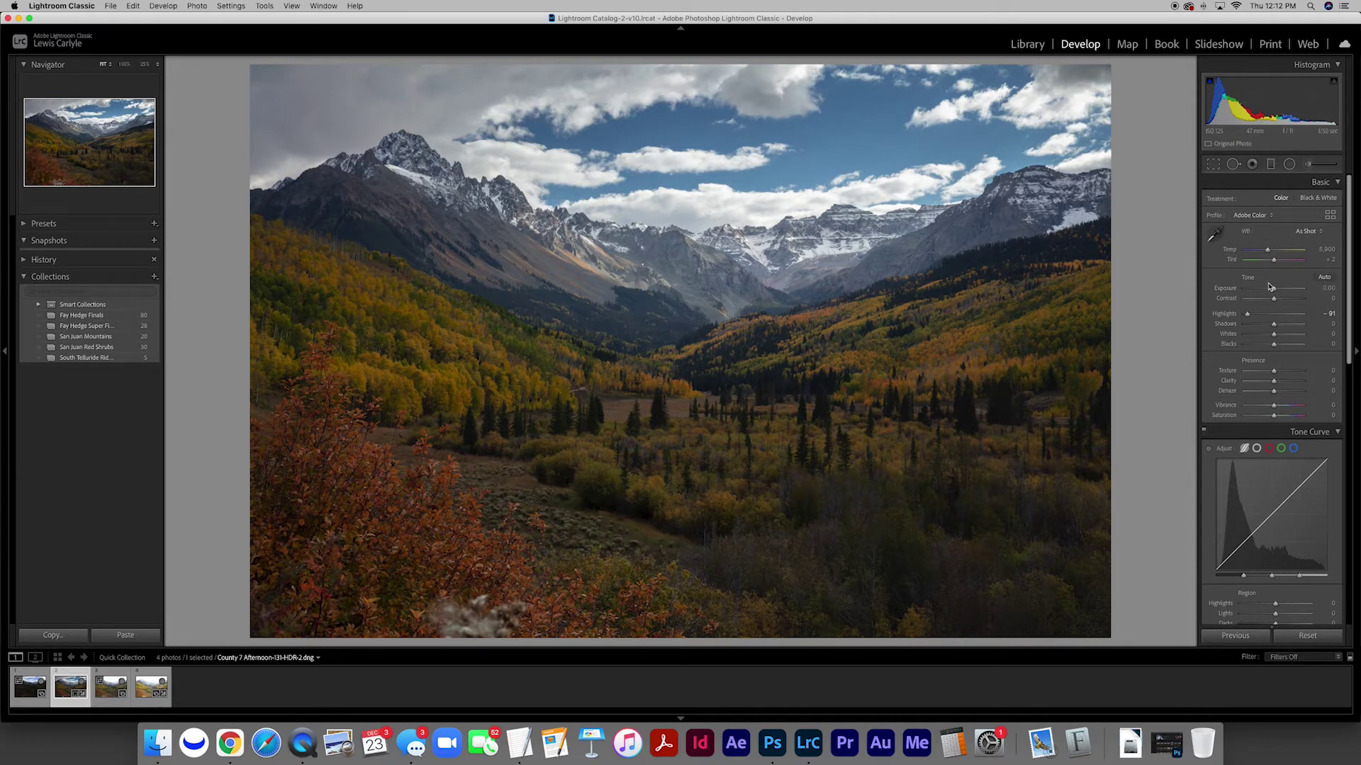
Add a tilted radial filter over the red foreground shrubs with Exposure 1.04, Temp 17 and Tint 13
left_click(1289, 164)
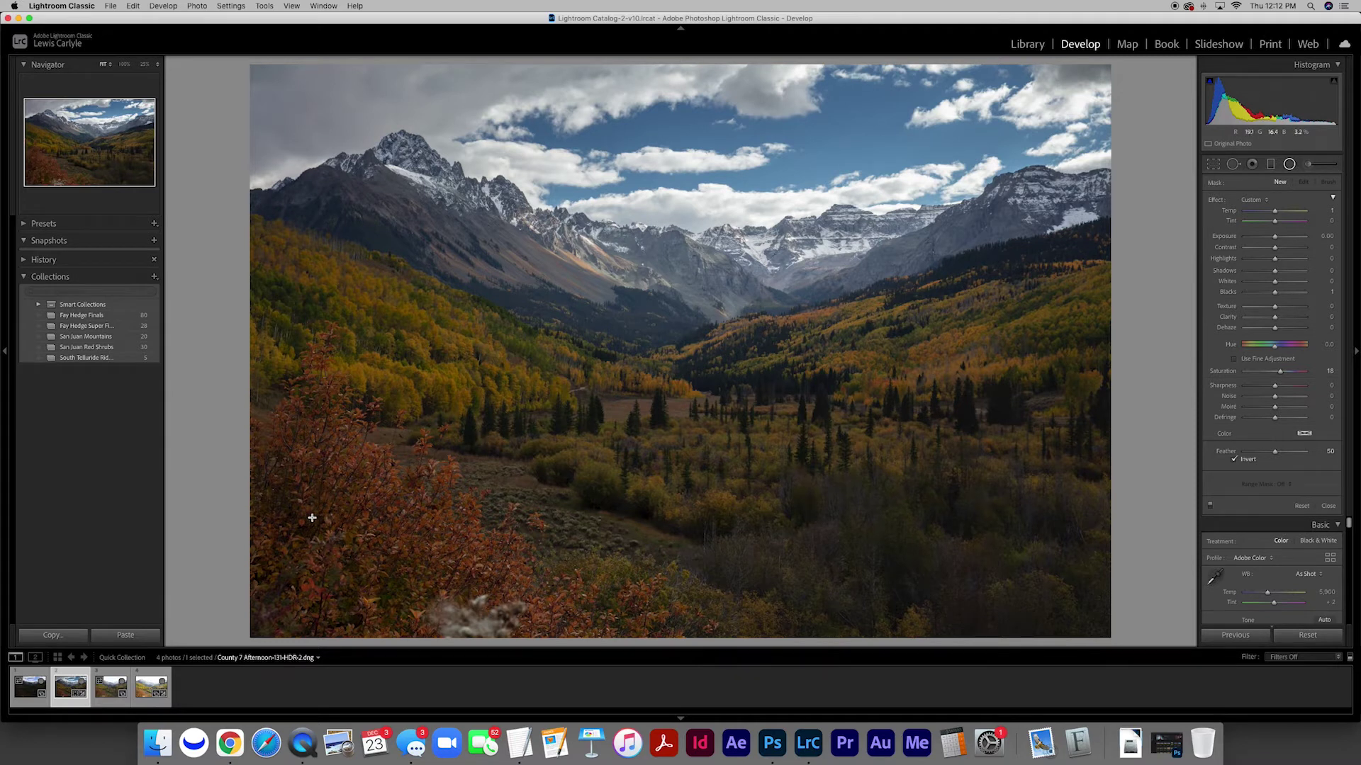
mouse_move(329, 489)
left_mouse_down()
mouse_move(439, 571)
mouse_move(546, 595)
mouse_move(607, 639)
left_mouse_up()
left_click_drag(611, 491, 568, 621)
left_click_drag(329, 487, 372, 521)
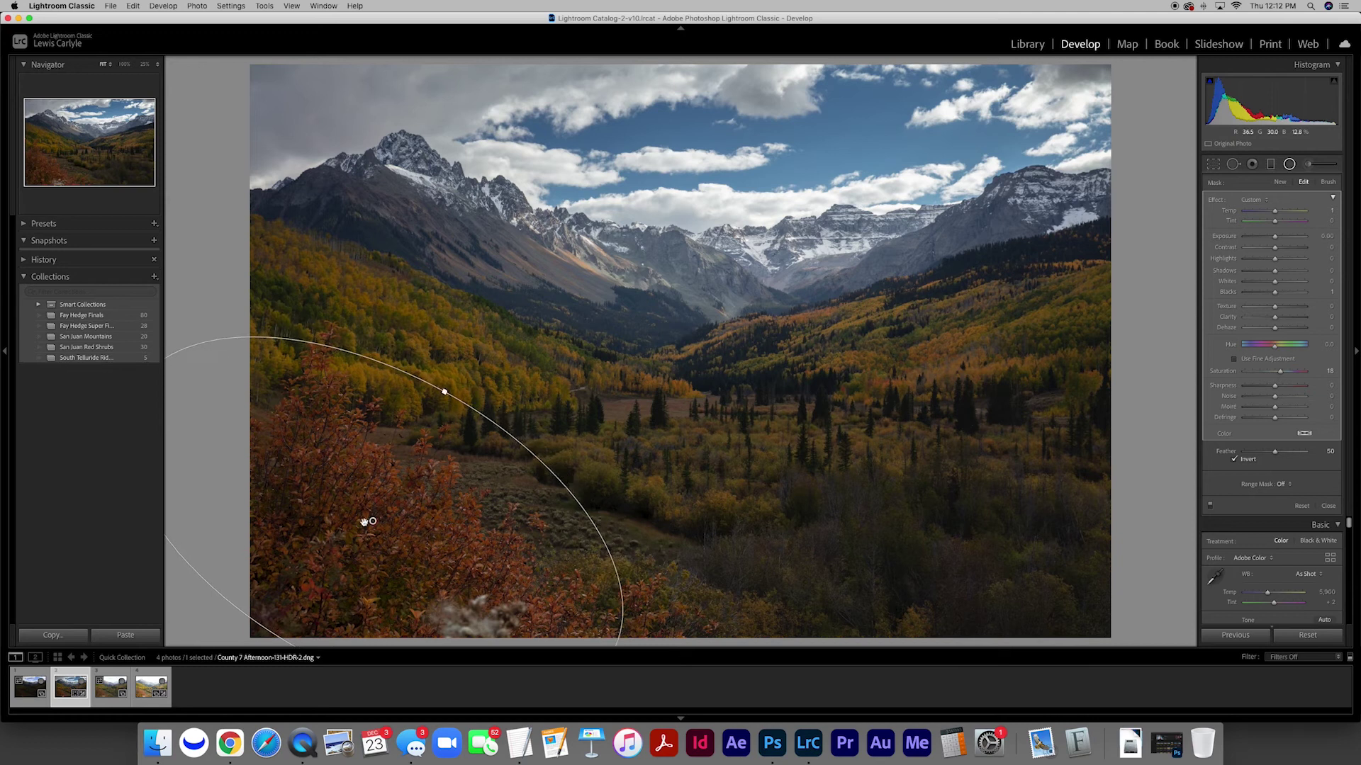
mouse_move(1275, 239)
left_mouse_down()
mouse_move(1275, 213)
mouse_move(1279, 224)
left_mouse_up()
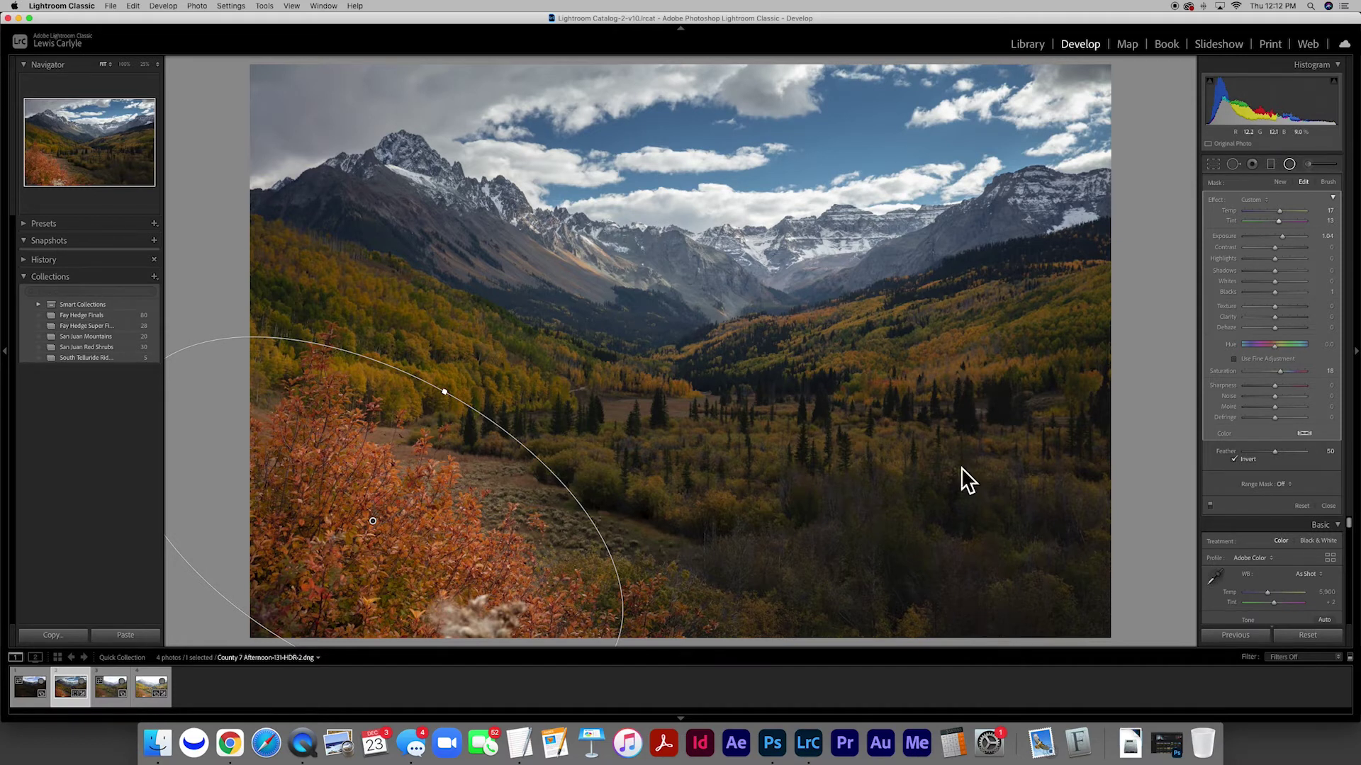
Add a wide radial filter over the dark brush in the photo's lower right with Exposure 1.08 and Temp -14
left_click_drag(892, 529, 1137, 653)
left_click_drag(892, 529, 924, 555)
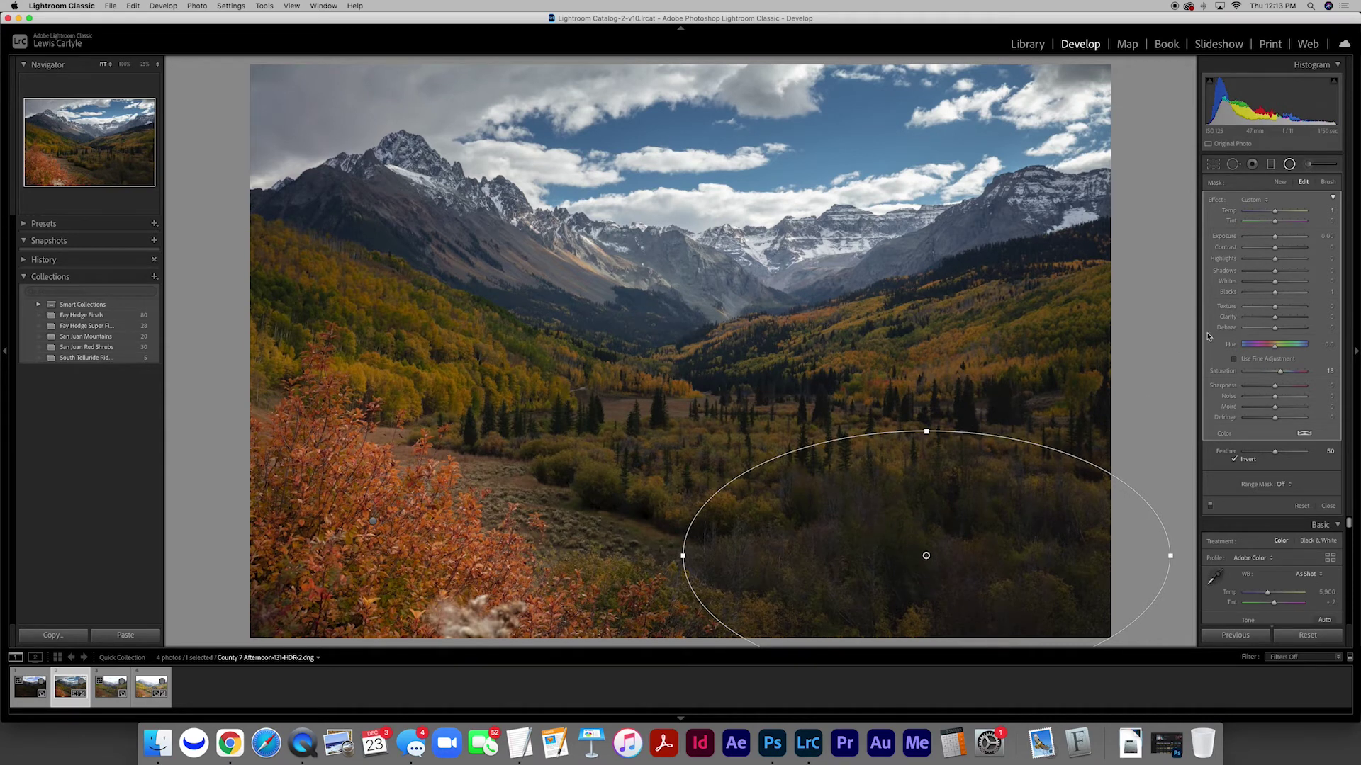
left_click_drag(1274, 212, 1284, 241)
left_click_drag(926, 430, 924, 419)
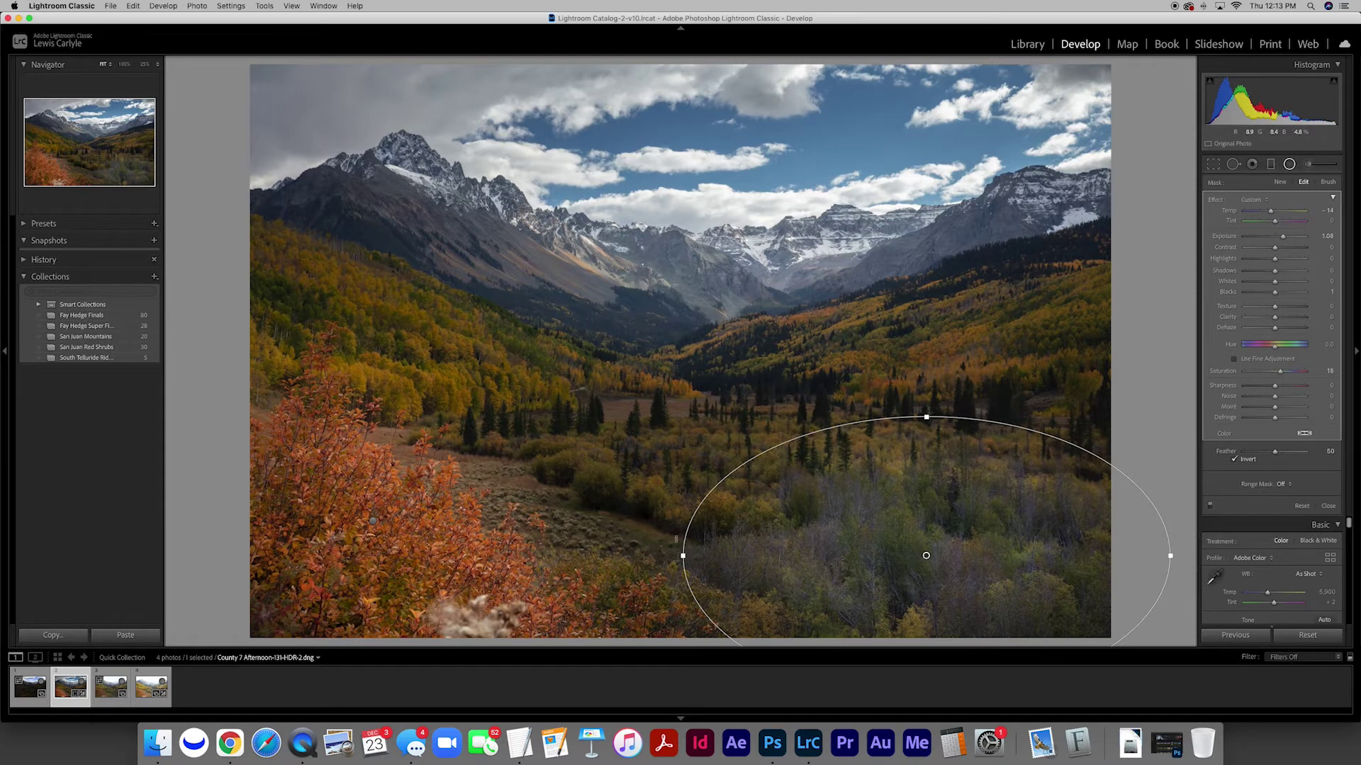
left_click_drag(681, 556, 624, 555)
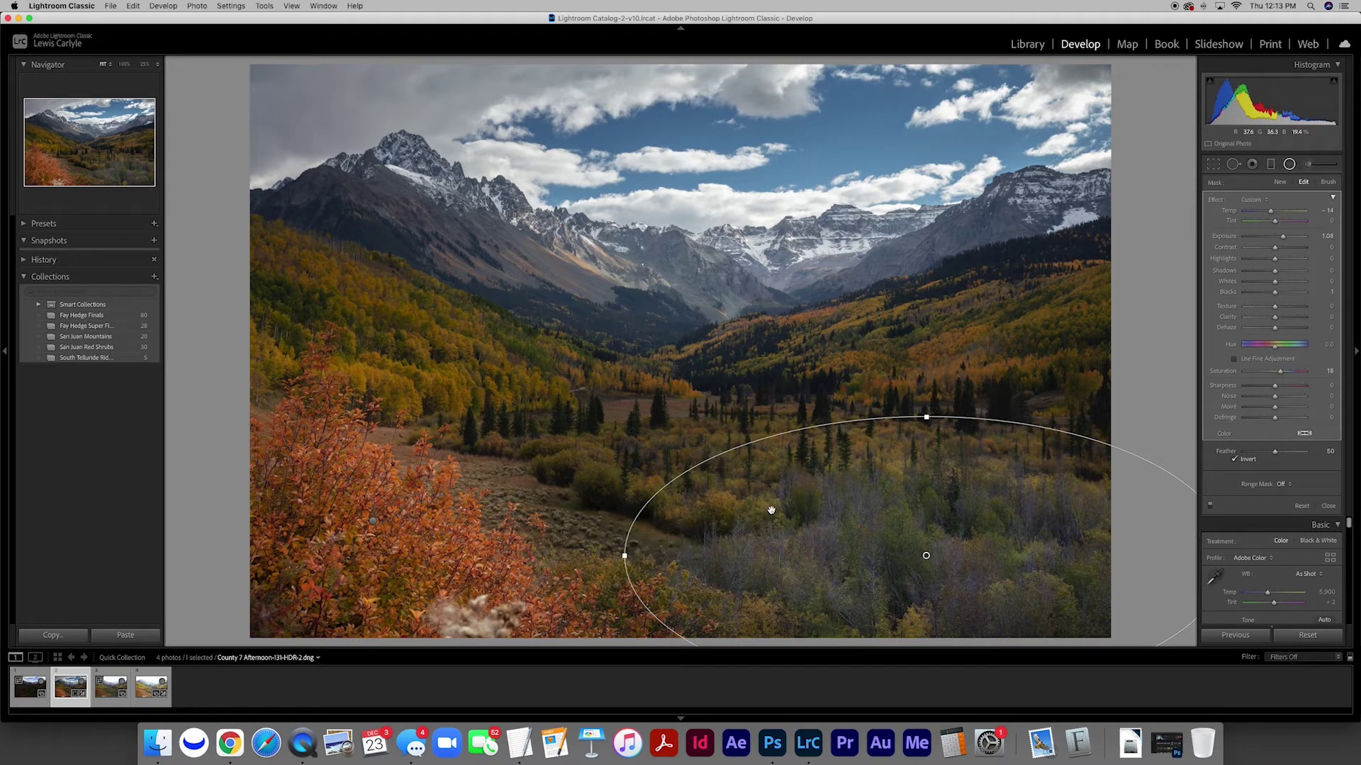
key("Return")
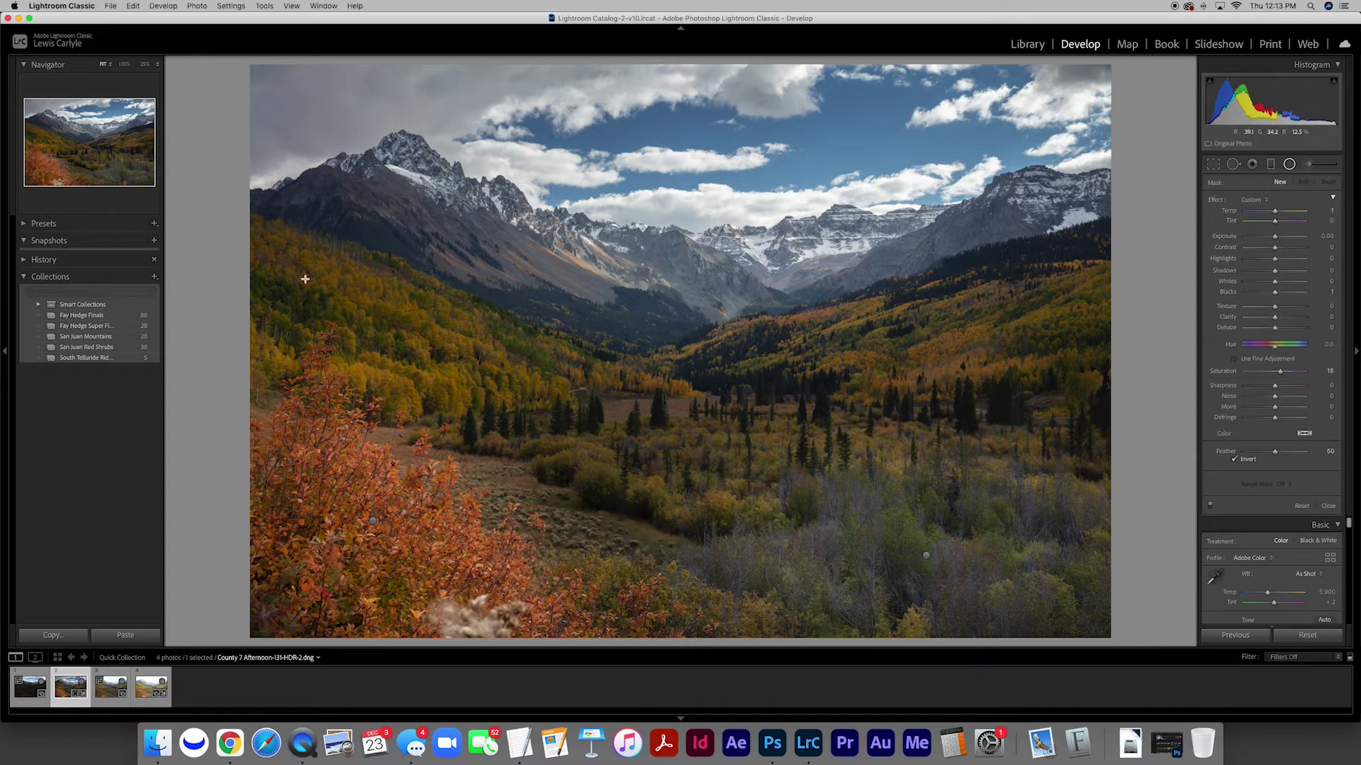
Add a radial filter tilted along the left hillside, with Exposure 0.97 and a slightly warmer temperature
left_click_drag(363, 291, 645, 377)
left_click_drag(656, 294, 640, 377)
left_click_drag(362, 288, 408, 325)
left_click_drag(401, 321, 402, 323)
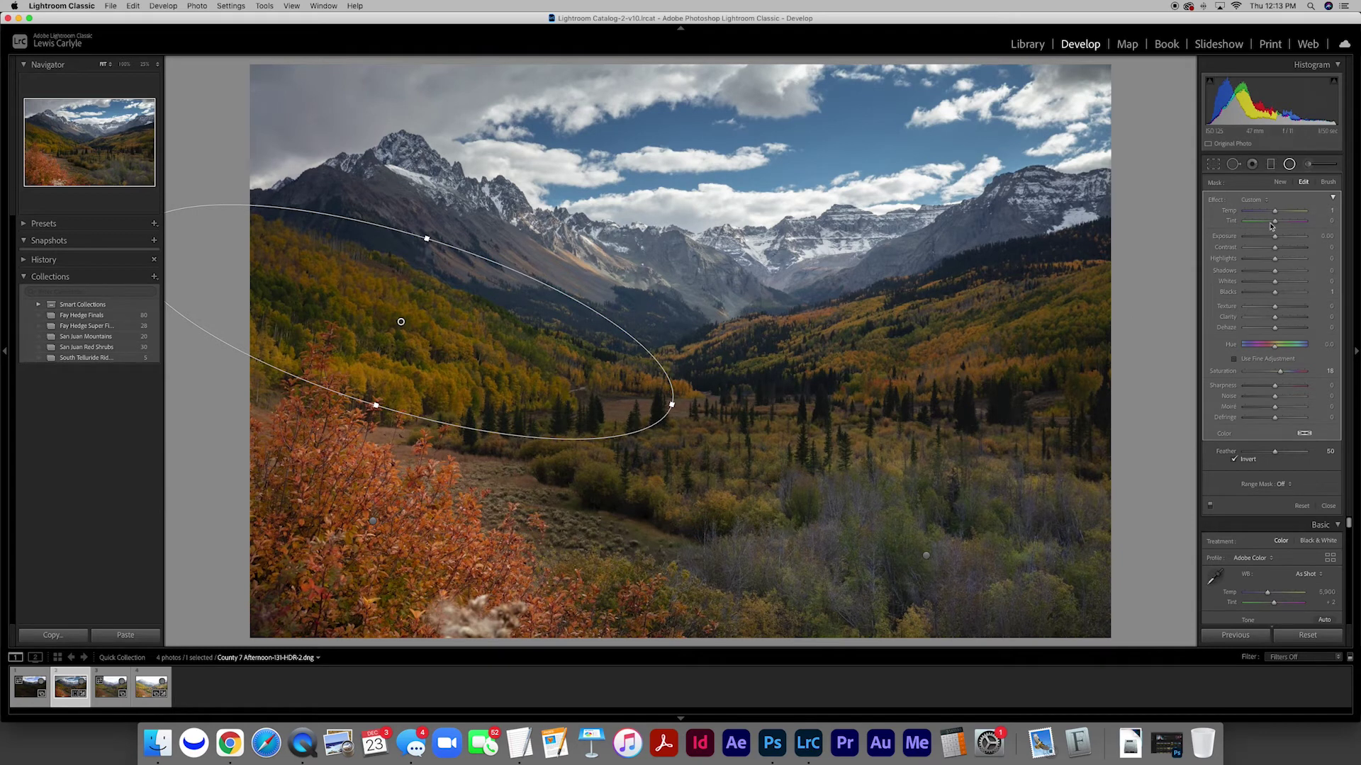
left_click_drag(1279, 239, 1283, 239)
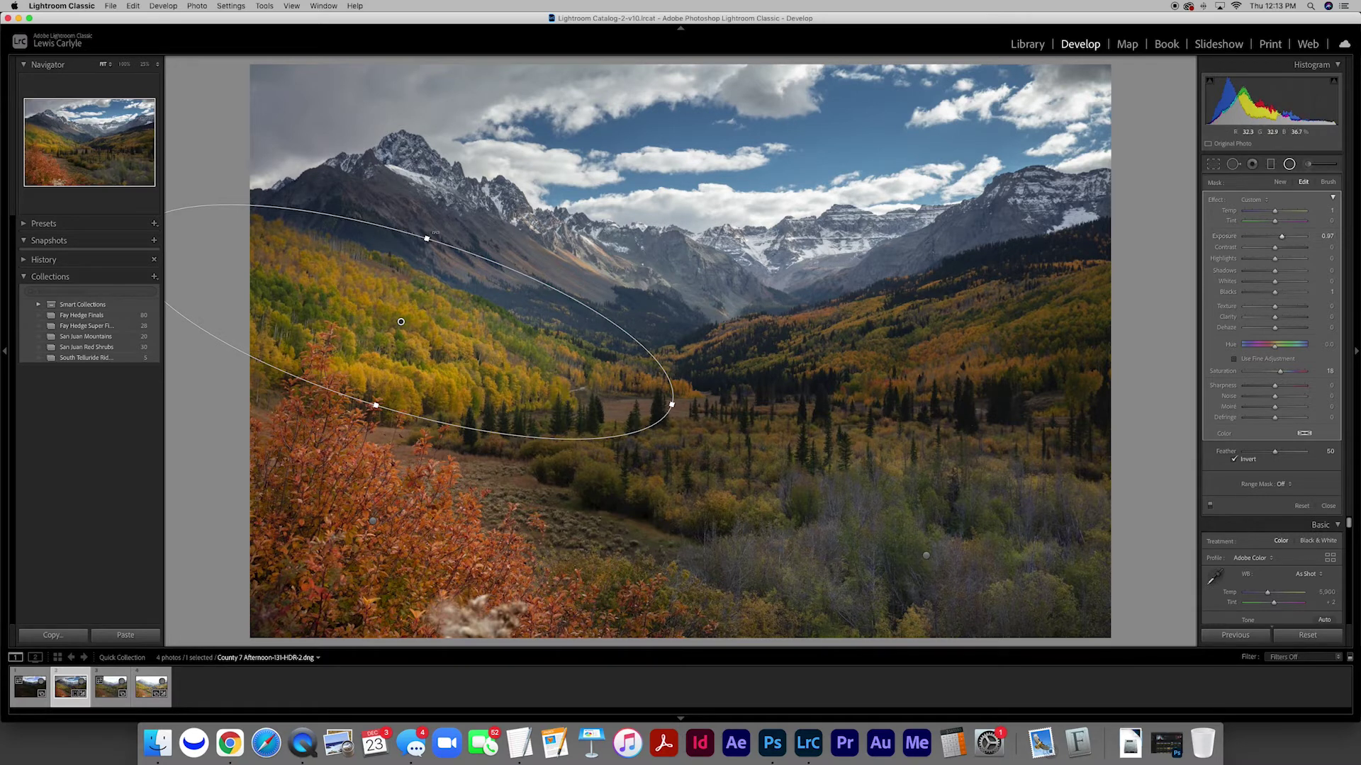
left_click_drag(428, 239, 434, 223)
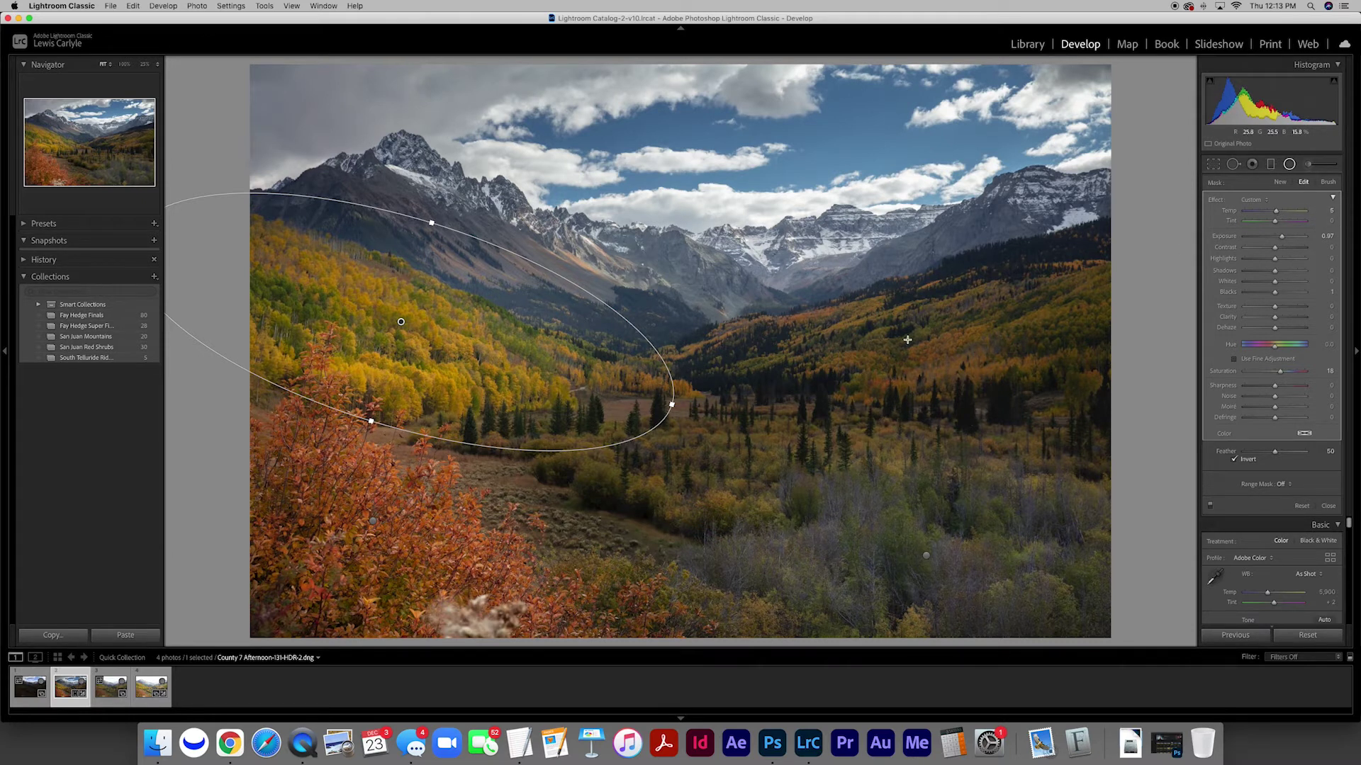
Add a radial filter tilted along the right hillside and raise its Exposure to 0.96
left_click_drag(912, 337, 630, 438)
left_click_drag(928, 446, 942, 445)
left_click_drag(927, 335, 952, 341)
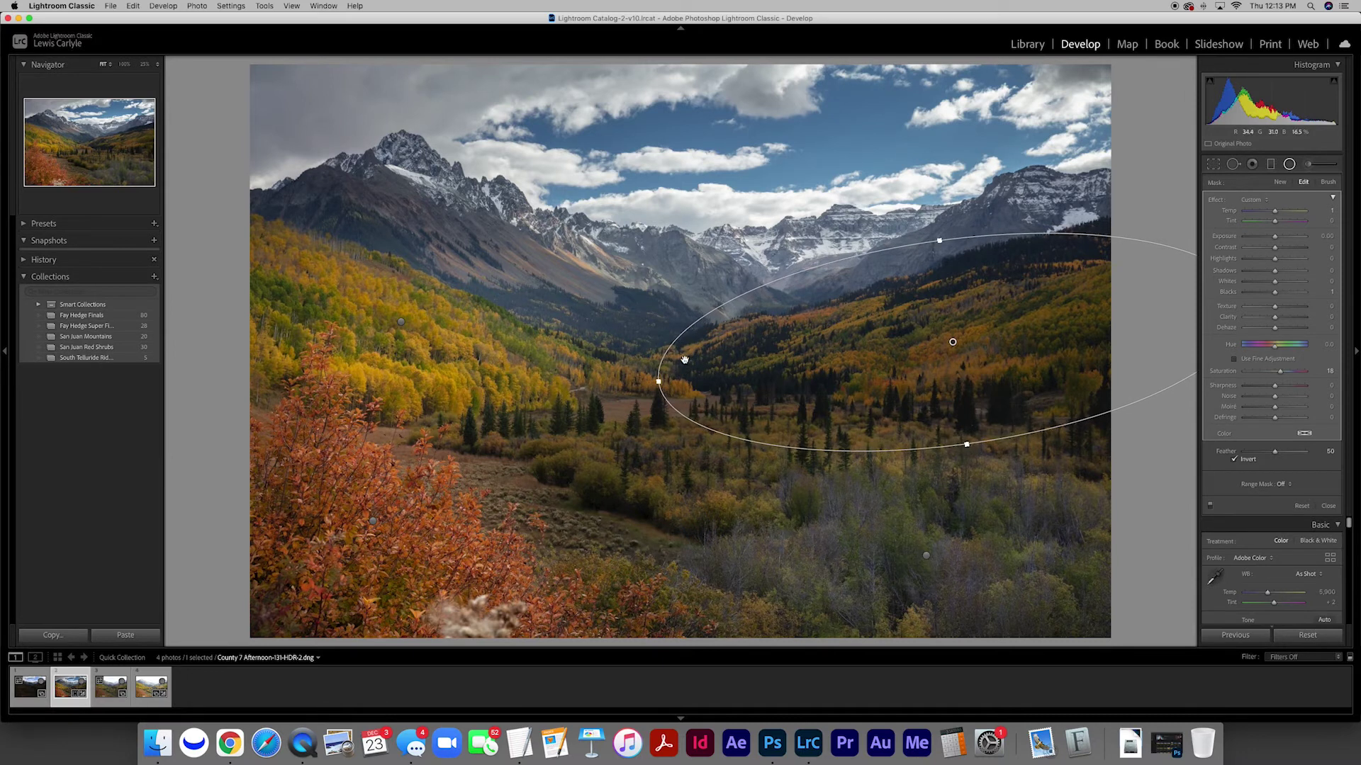
left_click_drag(655, 379, 640, 384)
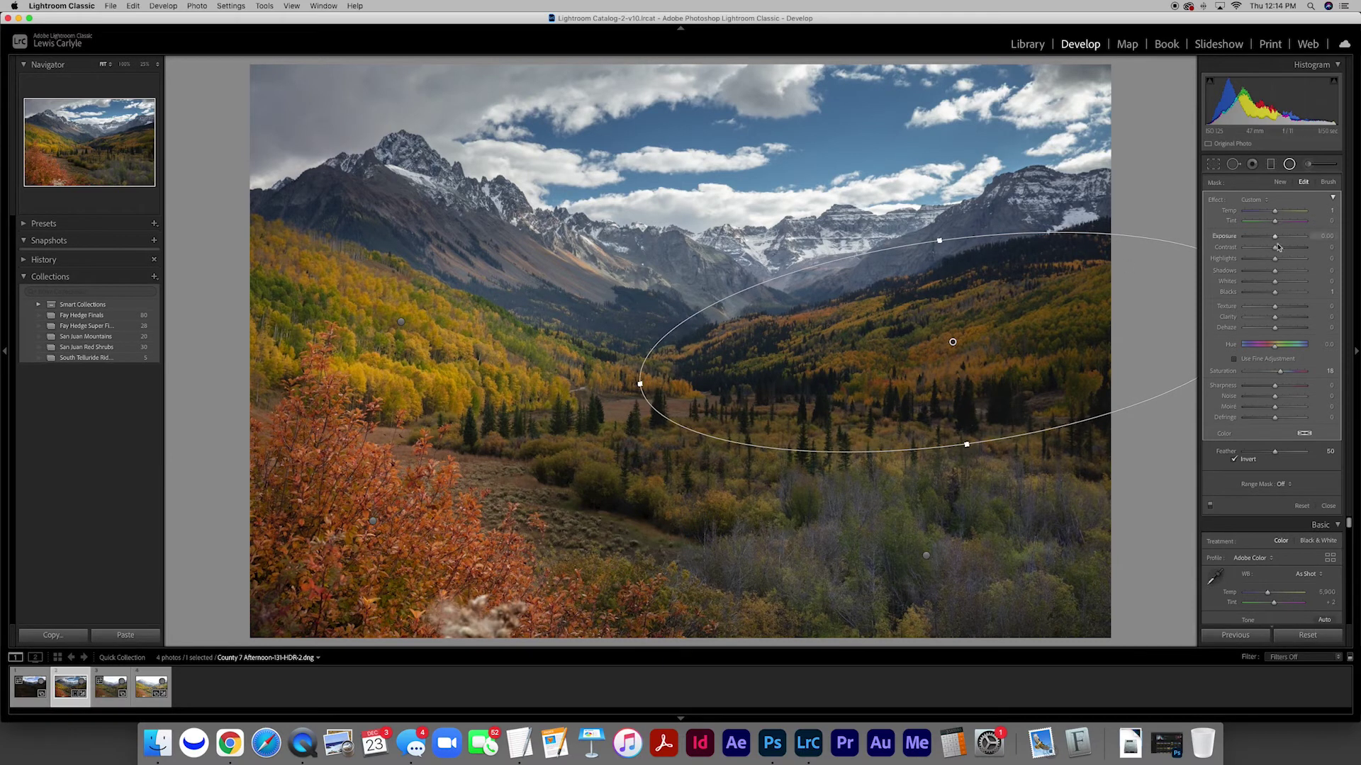
left_click_drag(1276, 239, 1283, 239)
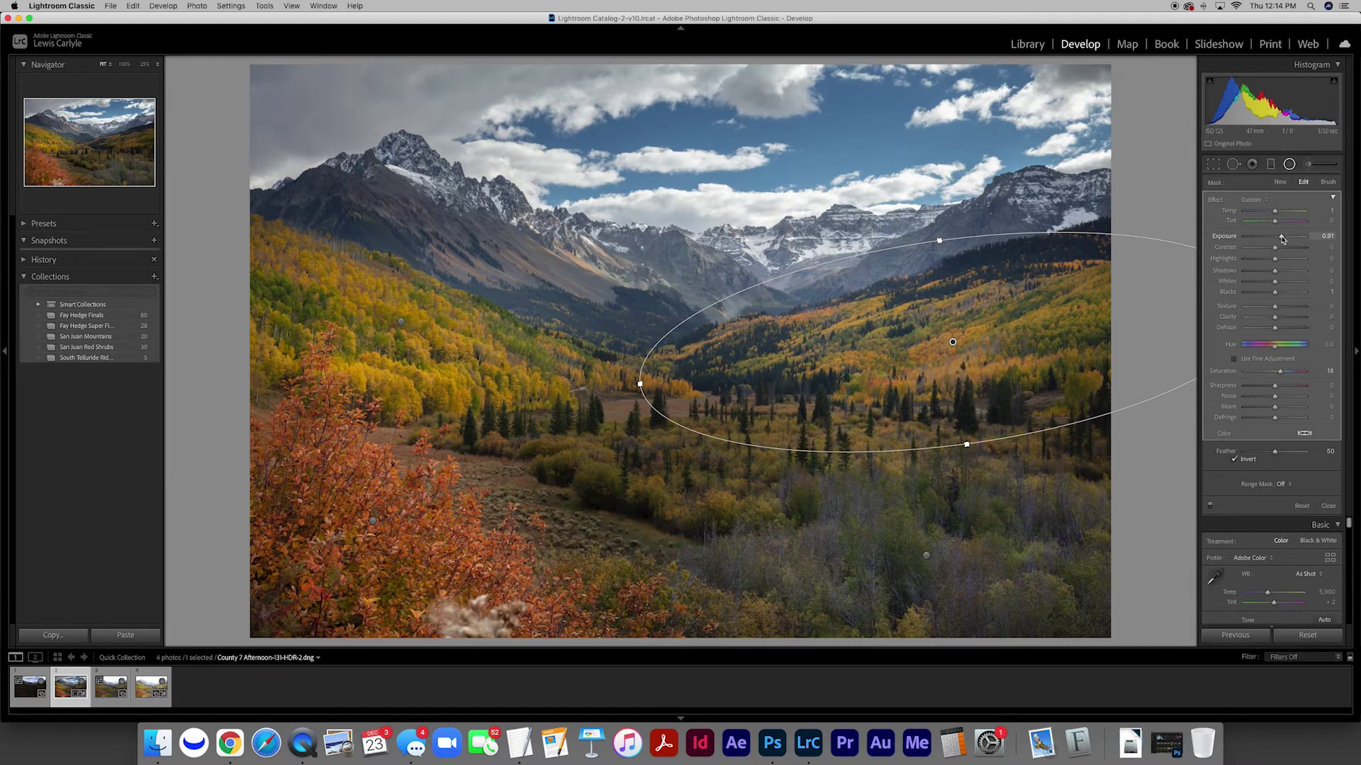
left_click_drag(1283, 239, 1282, 239)
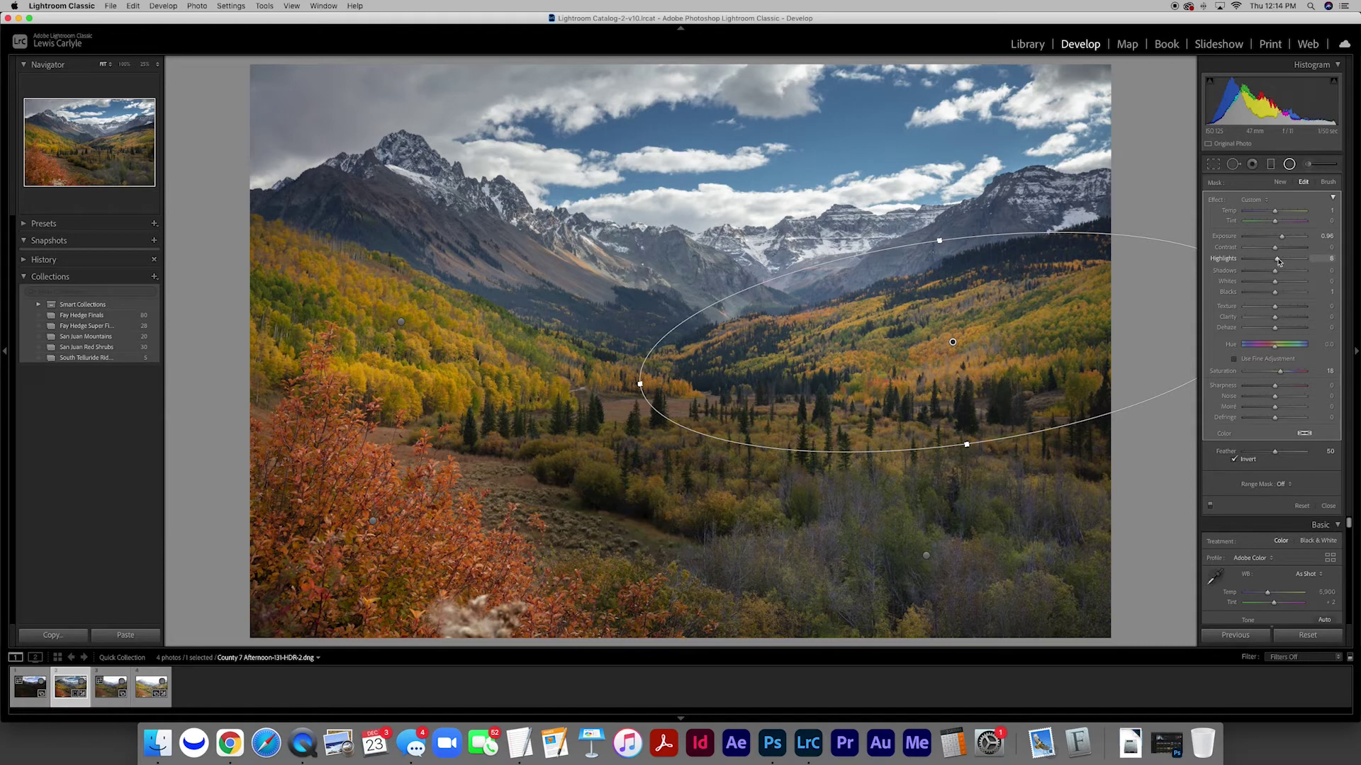
Fine-tune the Shadows and Whites in the right hillside's radial filter
left_click_drag(1276, 276, 1274, 277)
left_click_drag(1277, 285, 1277, 284)
Add a slightly tilted radial filter over the snowy peak at the photo's upper left and raise its Exposure to 0.63
left_click_drag(345, 187, 506, 290)
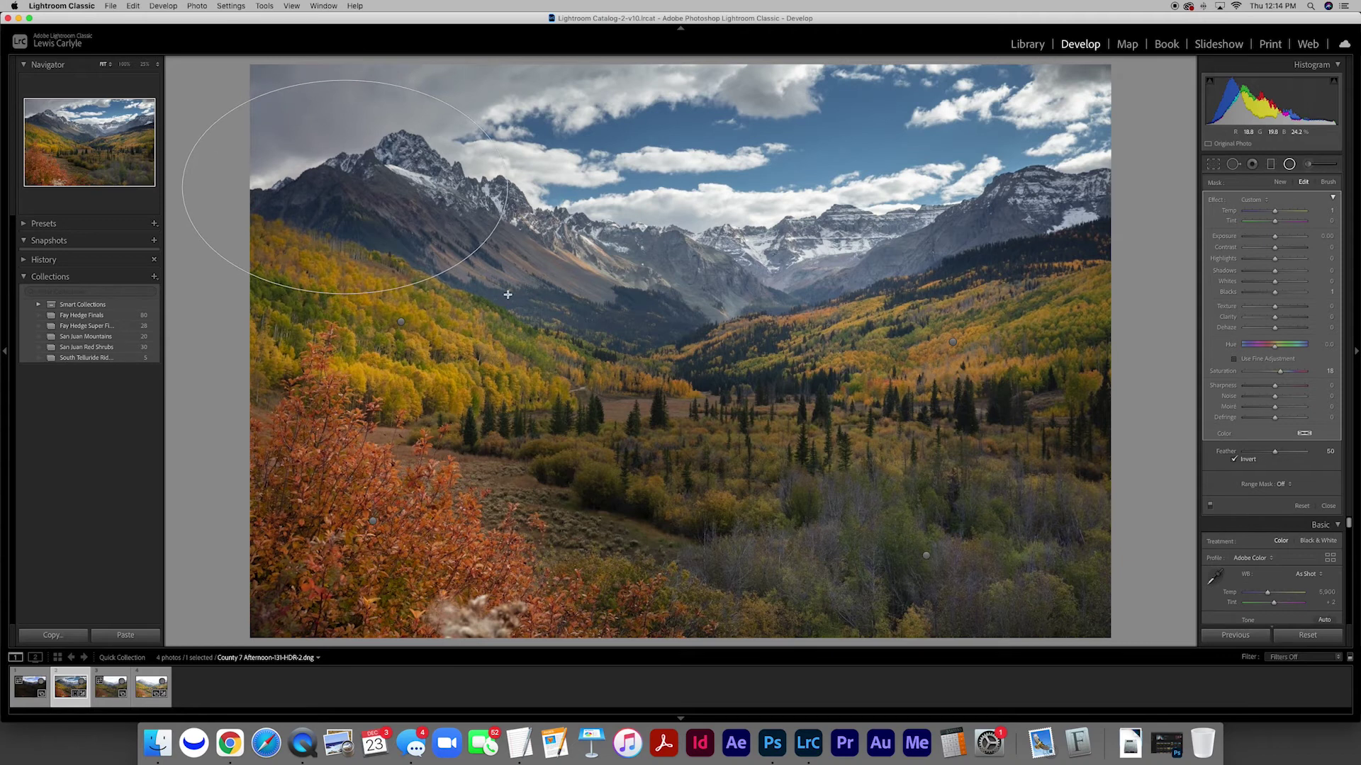
left_click_drag(345, 180, 339, 167)
left_click_drag(505, 170, 500, 198)
left_click_drag(338, 170, 349, 165)
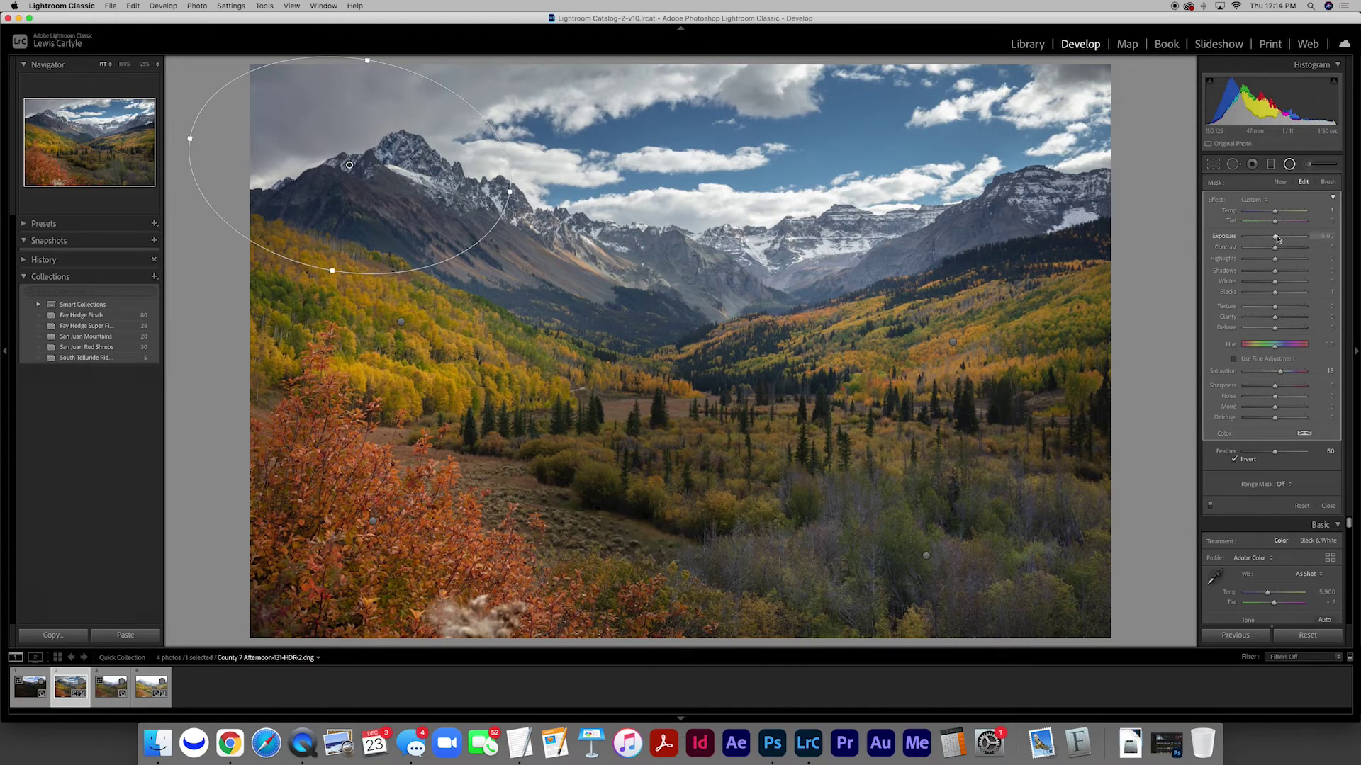
left_click_drag(1276, 238, 1279, 239)
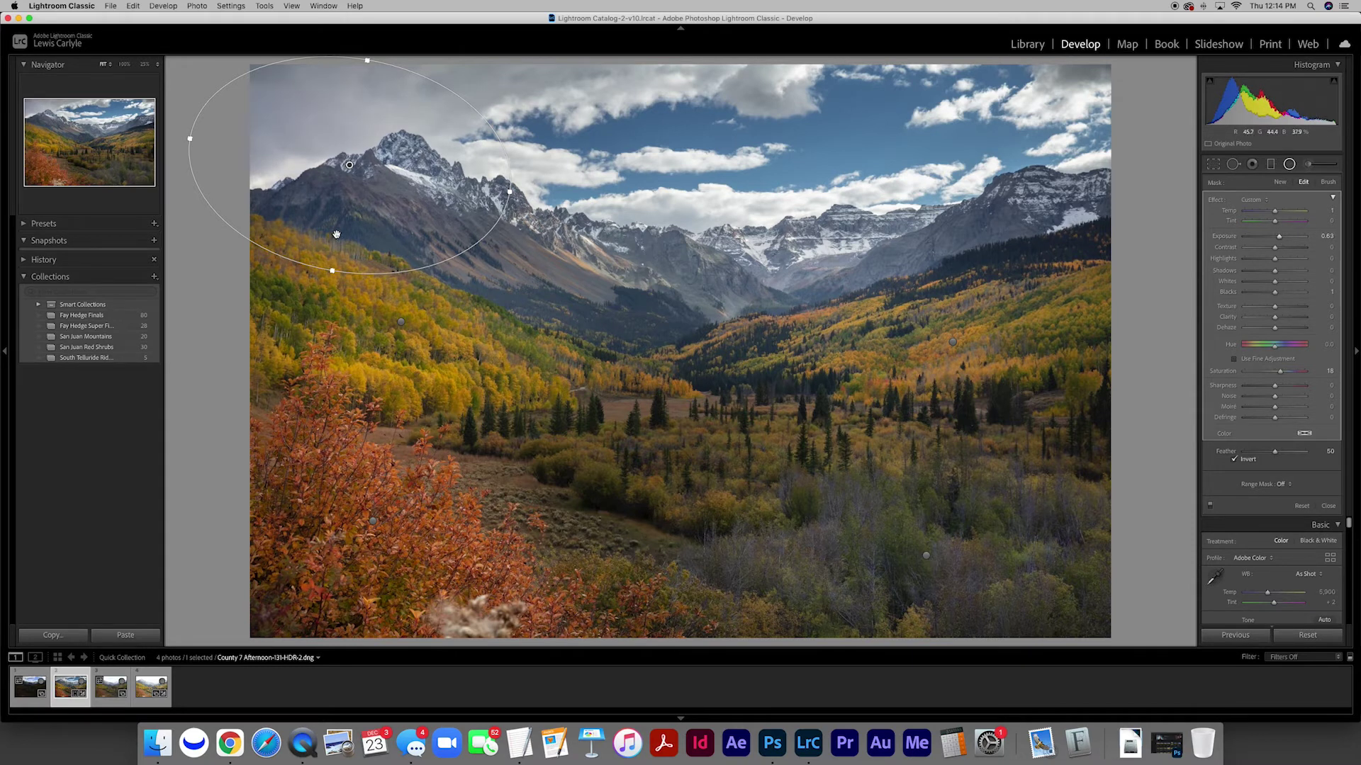
left_click_drag(333, 271, 328, 285)
left_click_drag(348, 171, 350, 179)
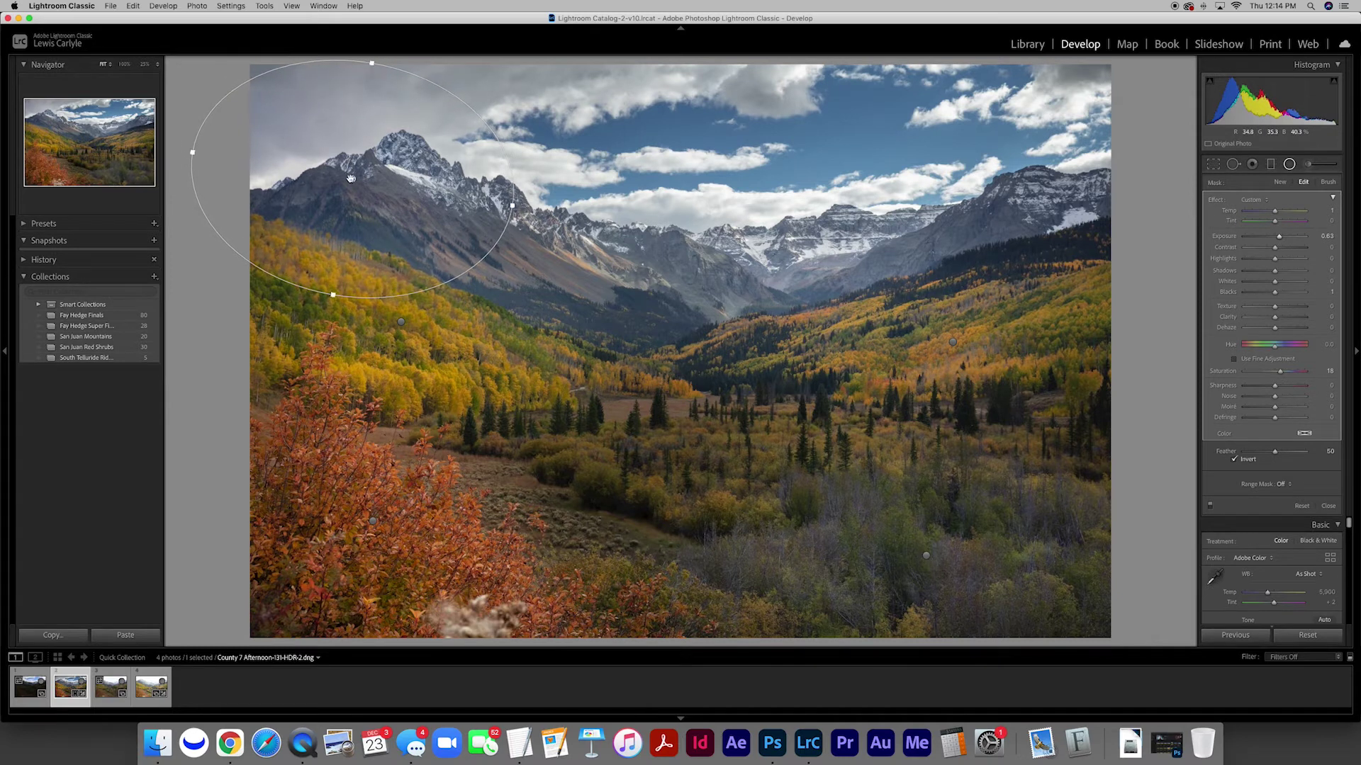
key("Delete")
Add a tilted radial filter over the right-hand mountain with Exposure 0.60, Highlights 20 and slightly lowered Shadows
left_click_drag(1028, 206, 872, 270)
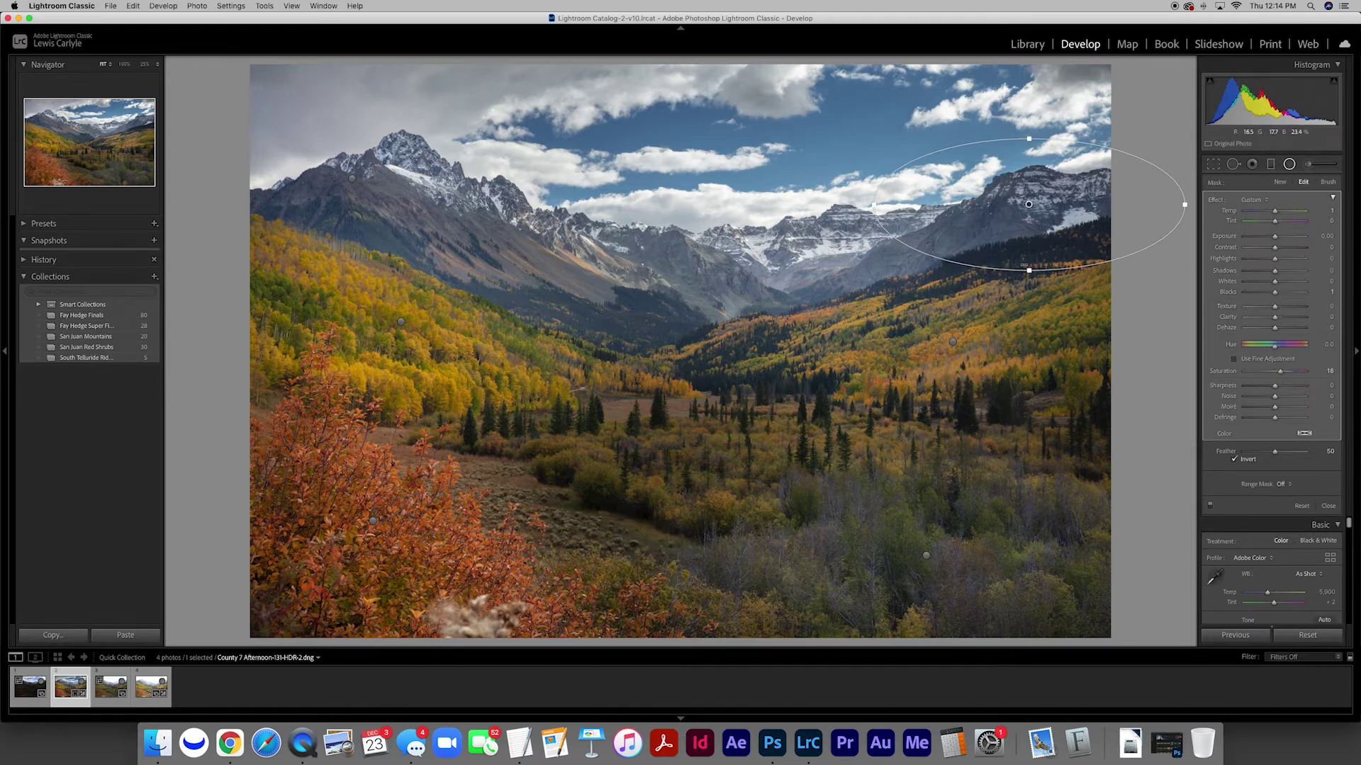
left_click_drag(1032, 282, 1053, 279)
mouse_move(1031, 208)
left_mouse_down()
mouse_move(1031, 230)
mouse_move(1009, 221)
left_mouse_up()
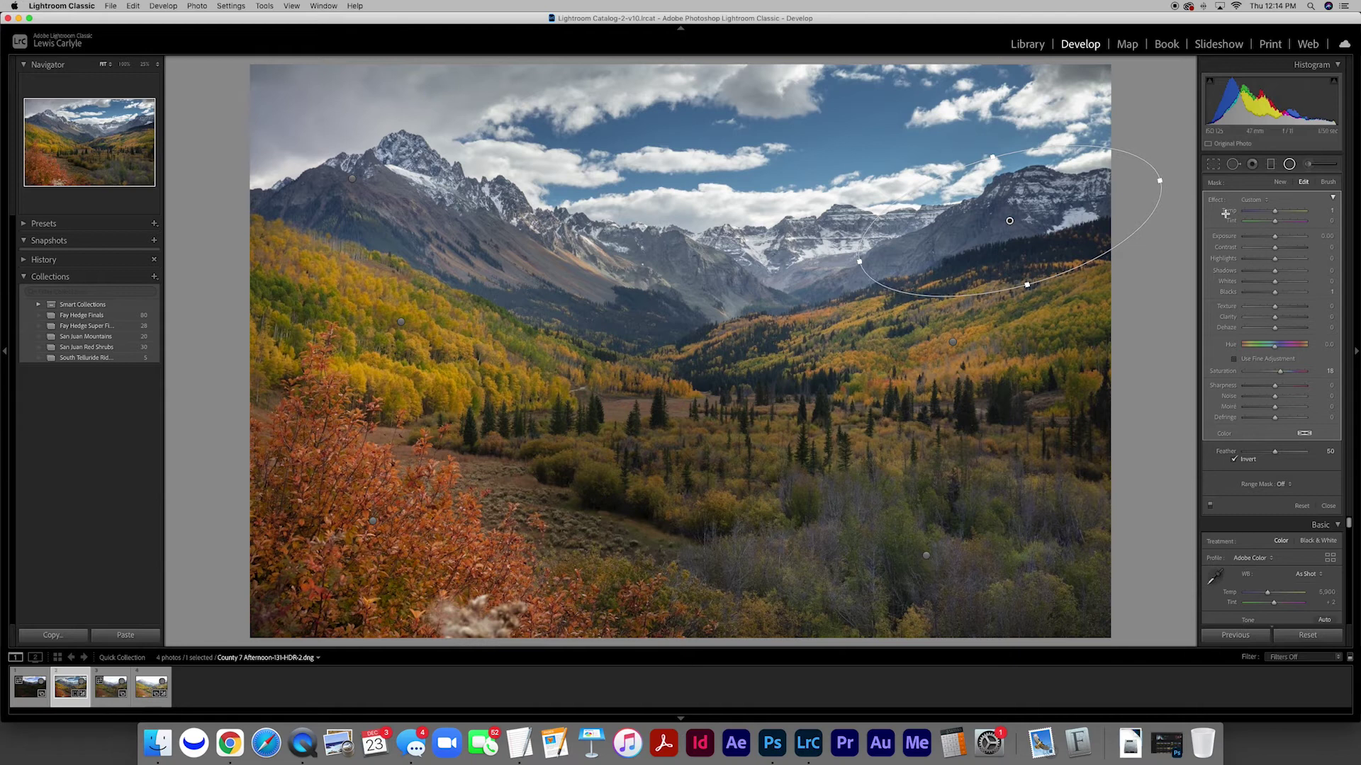
left_click_drag(1277, 239, 1278, 239)
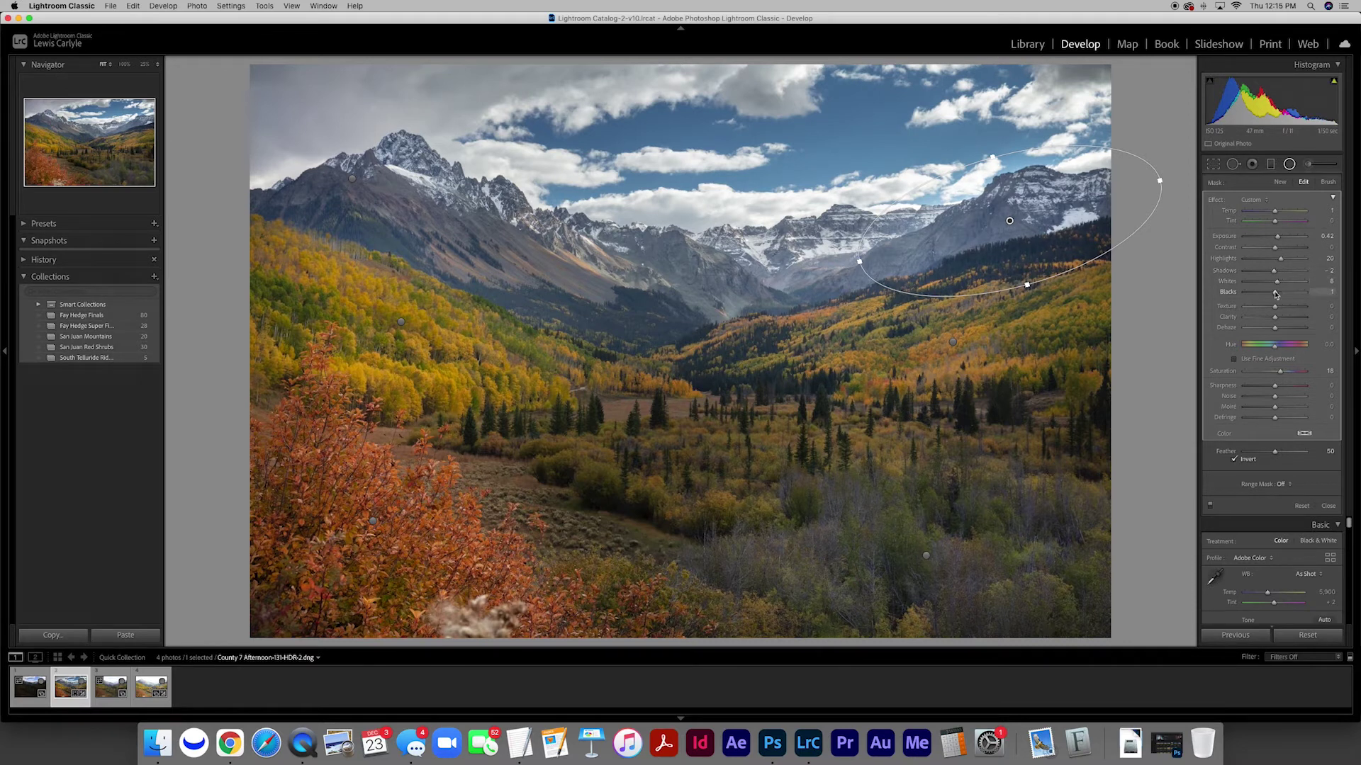
left_click(1321, 241)
type("0.6")
key("Return")
Enlarge the right-hand mountain's radial filter, shift it slightly and set its Exposure to 0.45
left_click_drag(991, 155, 971, 118)
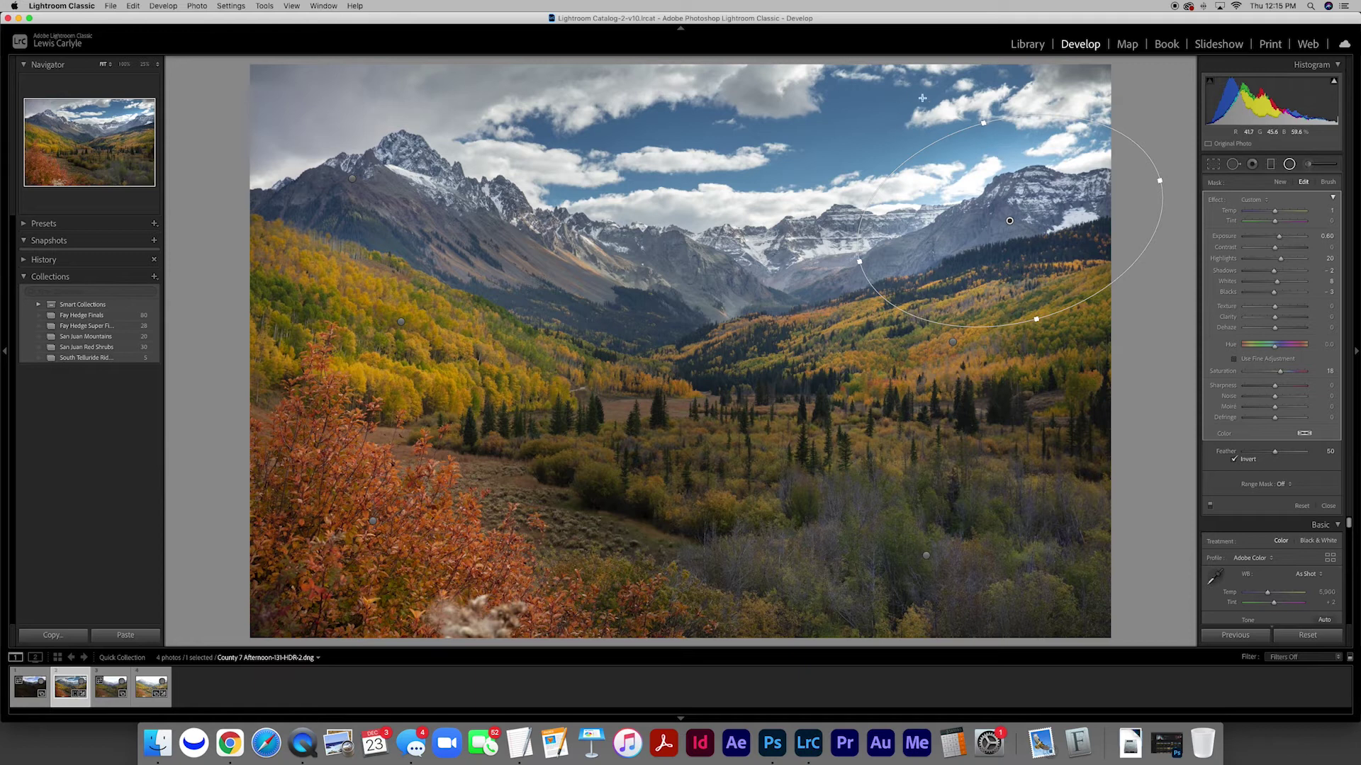
mouse_move(1010, 223)
left_mouse_down()
mouse_move(992, 221)
mouse_move(1012, 213)
left_mouse_up()
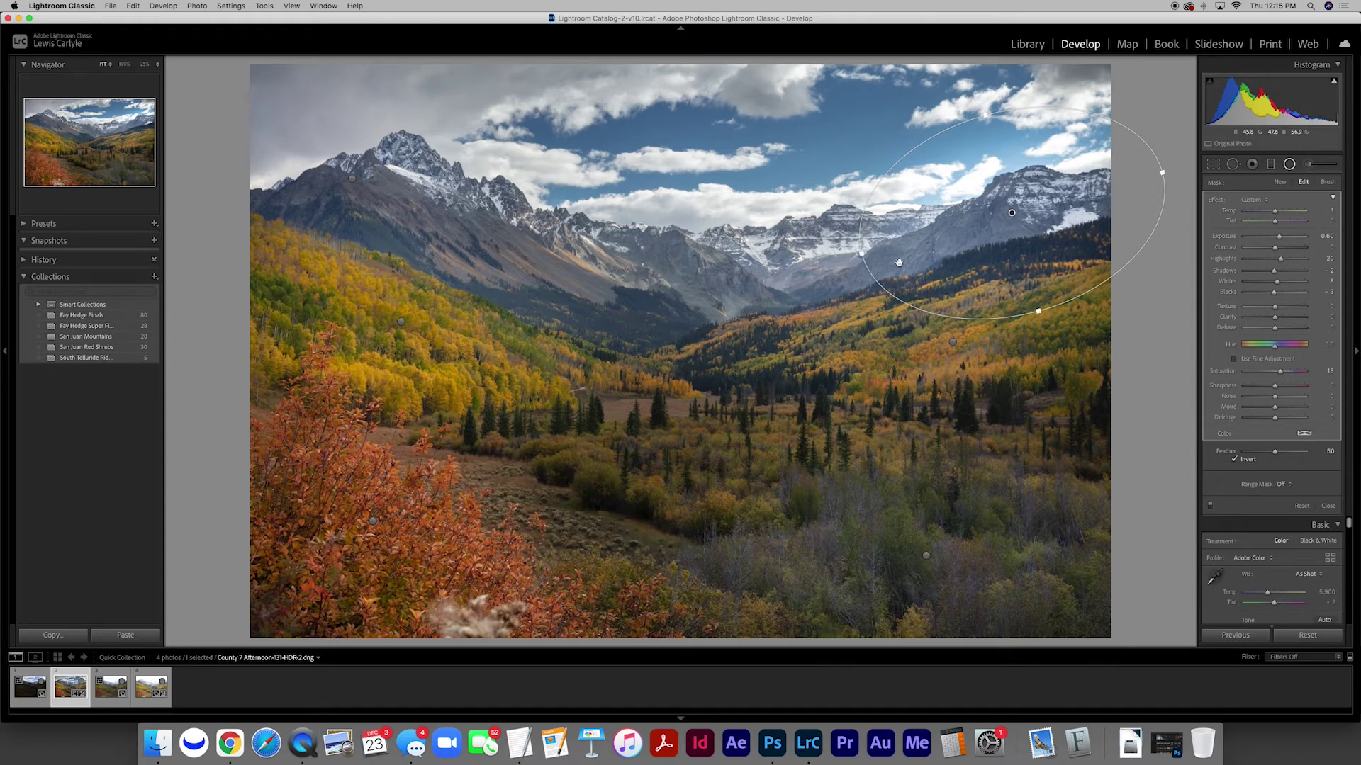
left_click_drag(860, 255, 841, 259)
left_click_drag(1013, 211, 1007, 216)
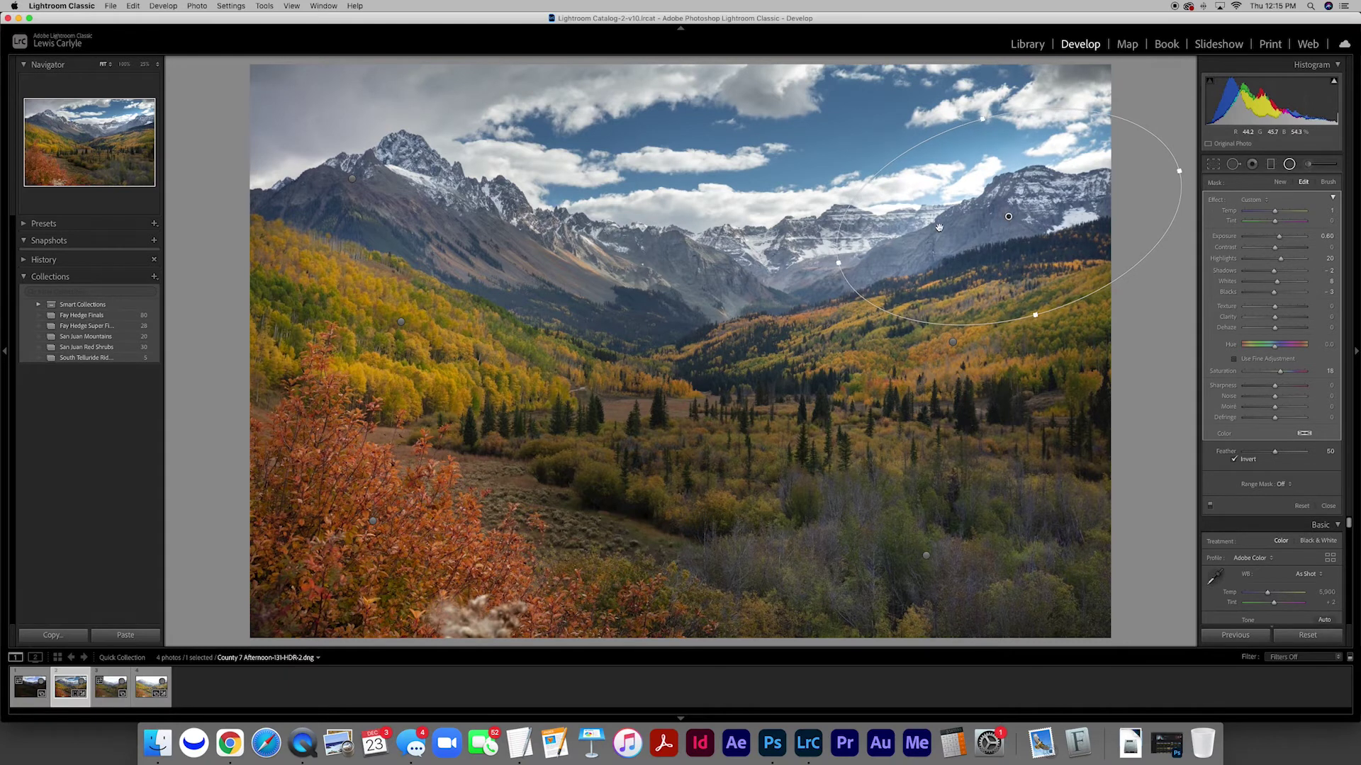
left_click(1311, 236)
type("0.45")
key("Return")
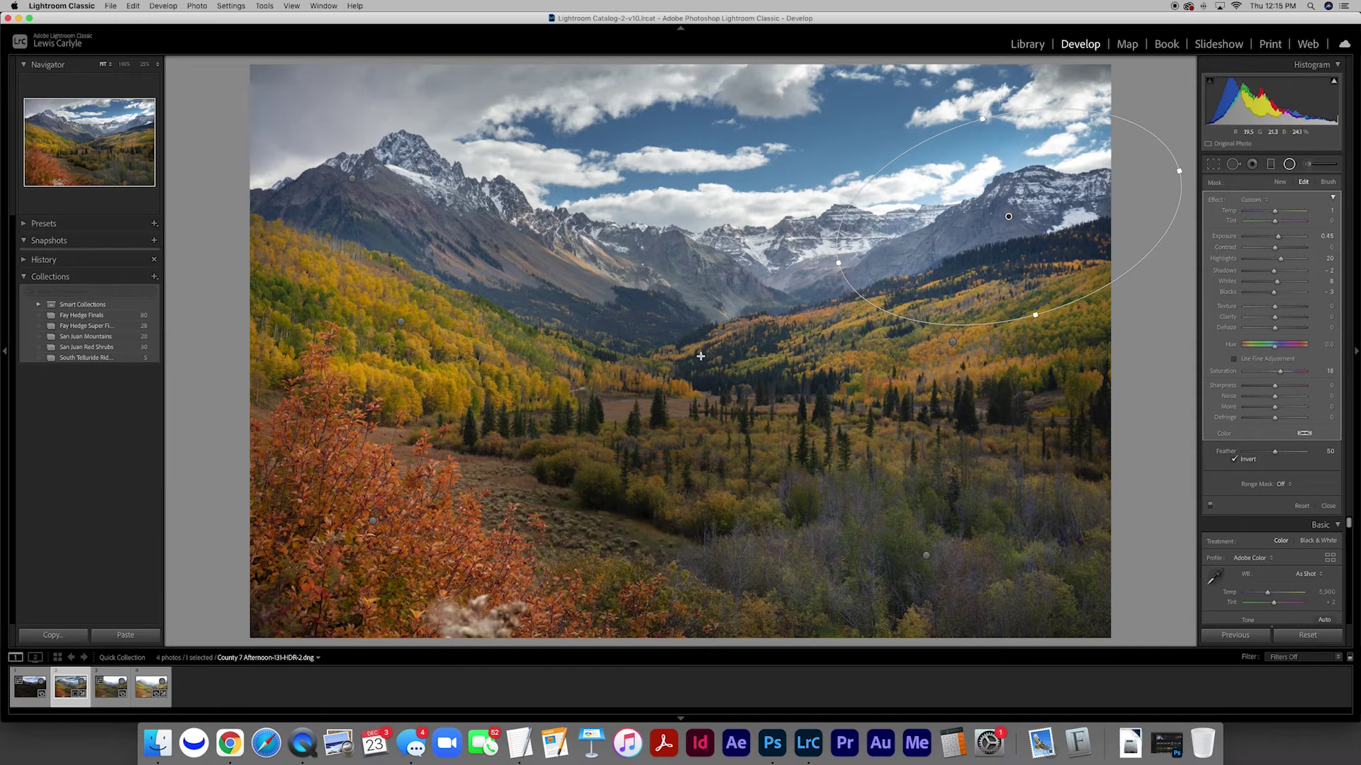
Add a wide, flat radial filter across the valley's yellow hillsides with Exposure 0.63, Highlights 10 and Shadows -4
left_click_drag(682, 353, 330, 424)
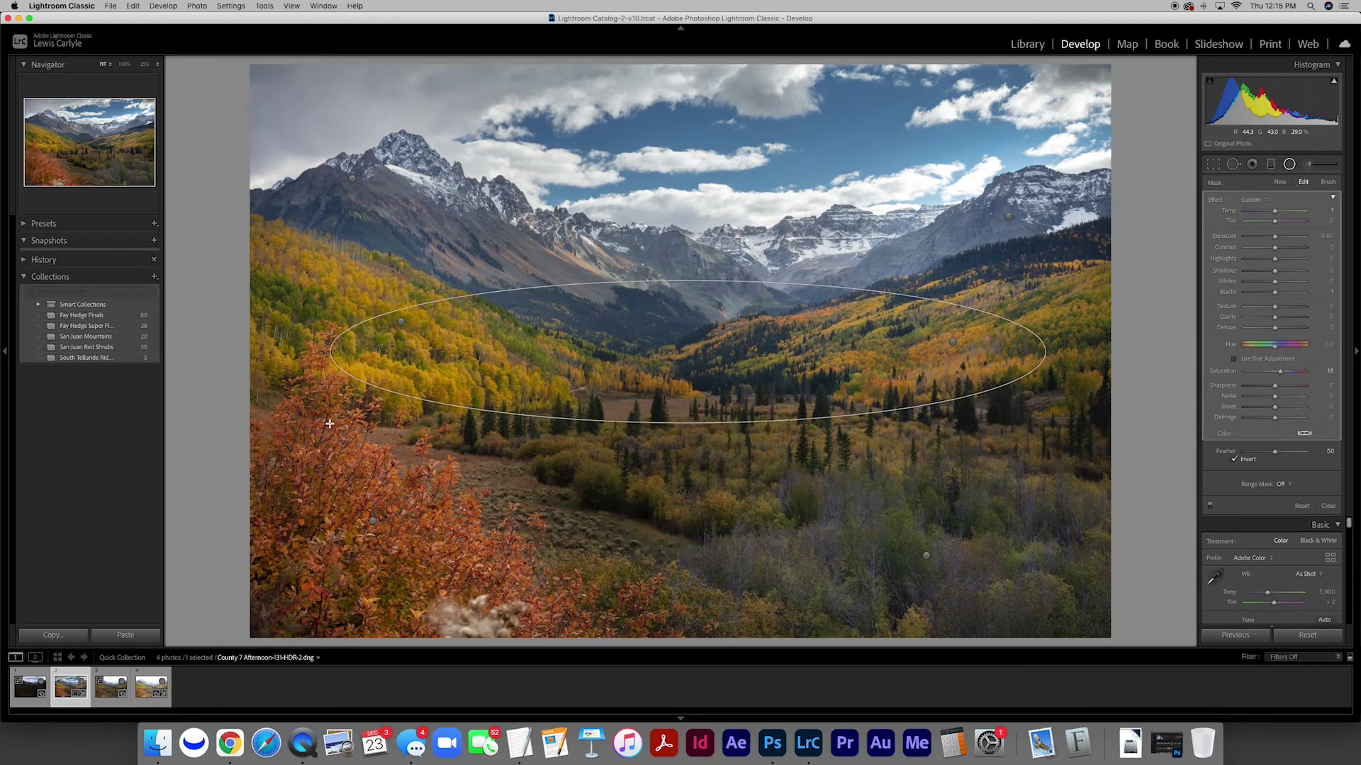
left_click_drag(685, 353, 682, 349)
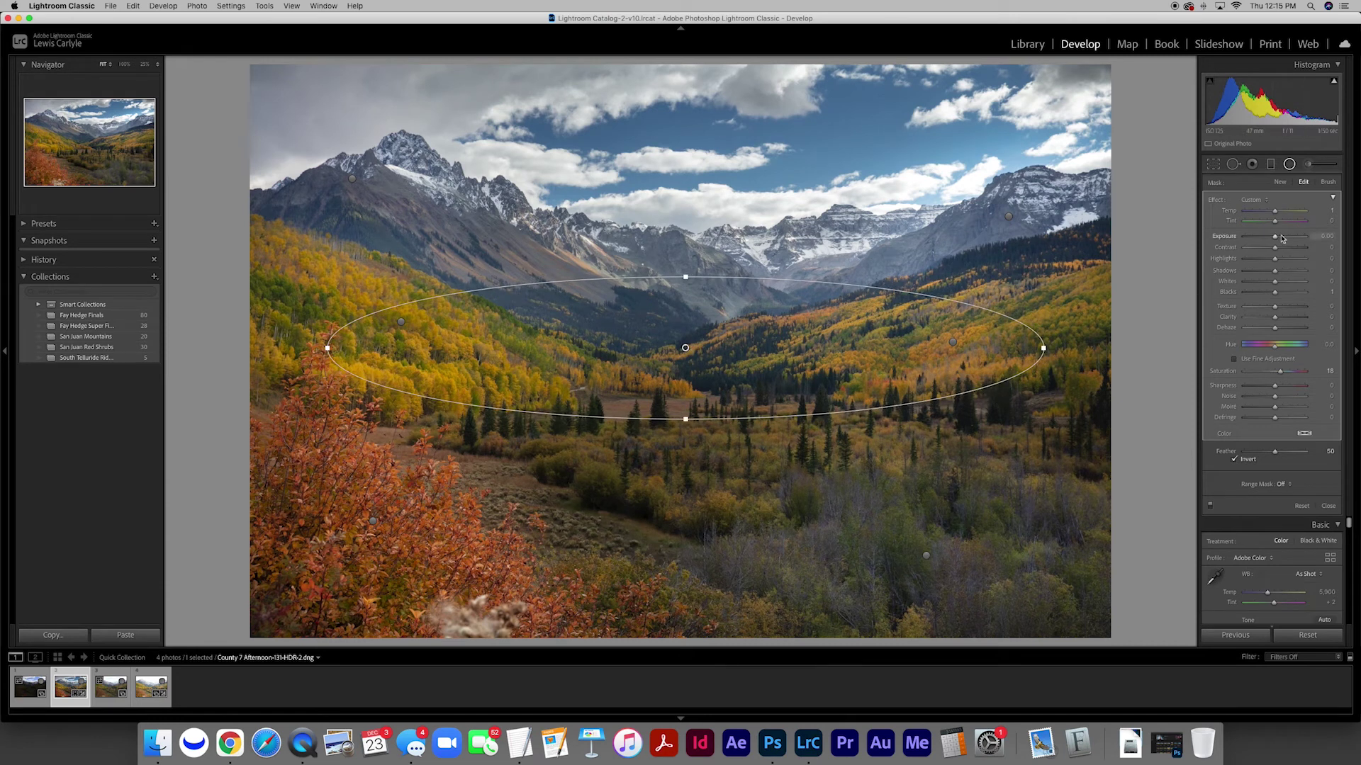
left_click_drag(1275, 239, 1279, 239)
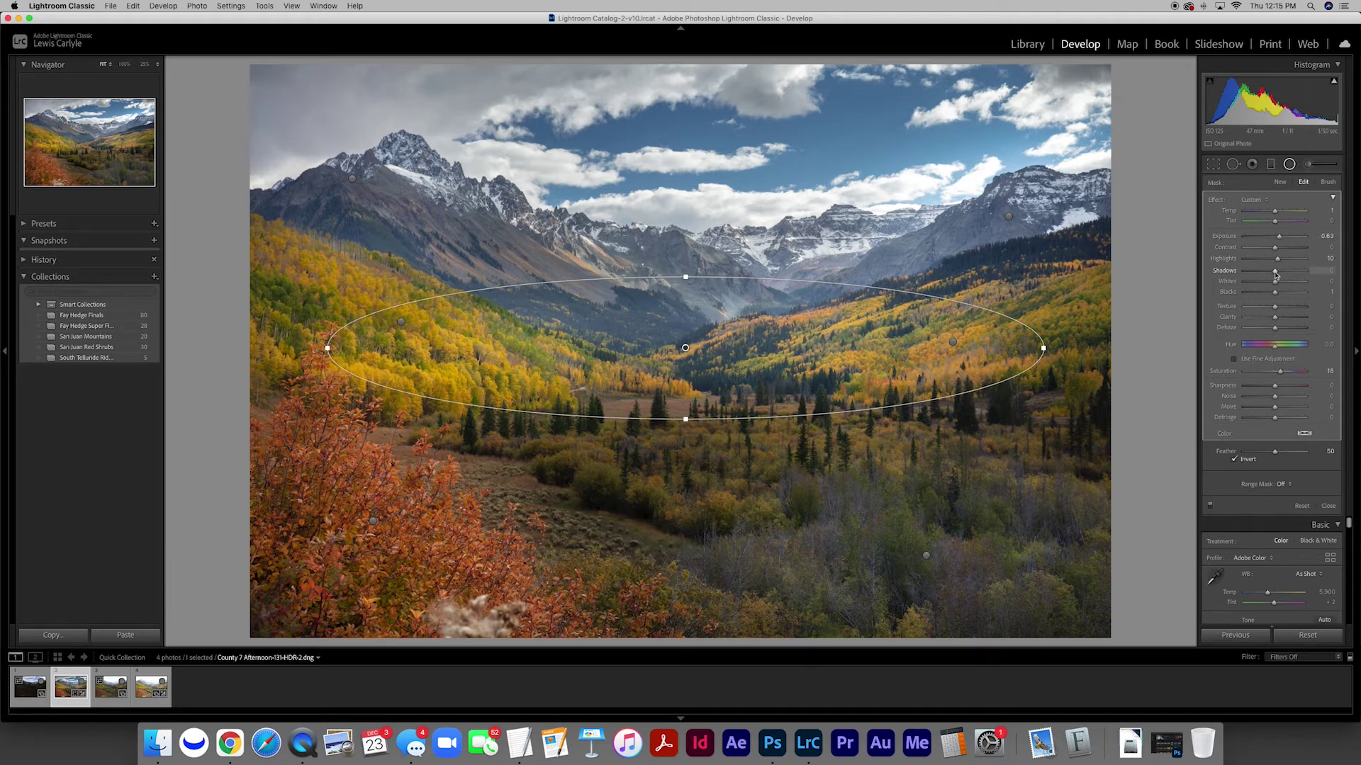
left_click_drag(1274, 274, 1273, 274)
left_click_drag(686, 279, 686, 281)
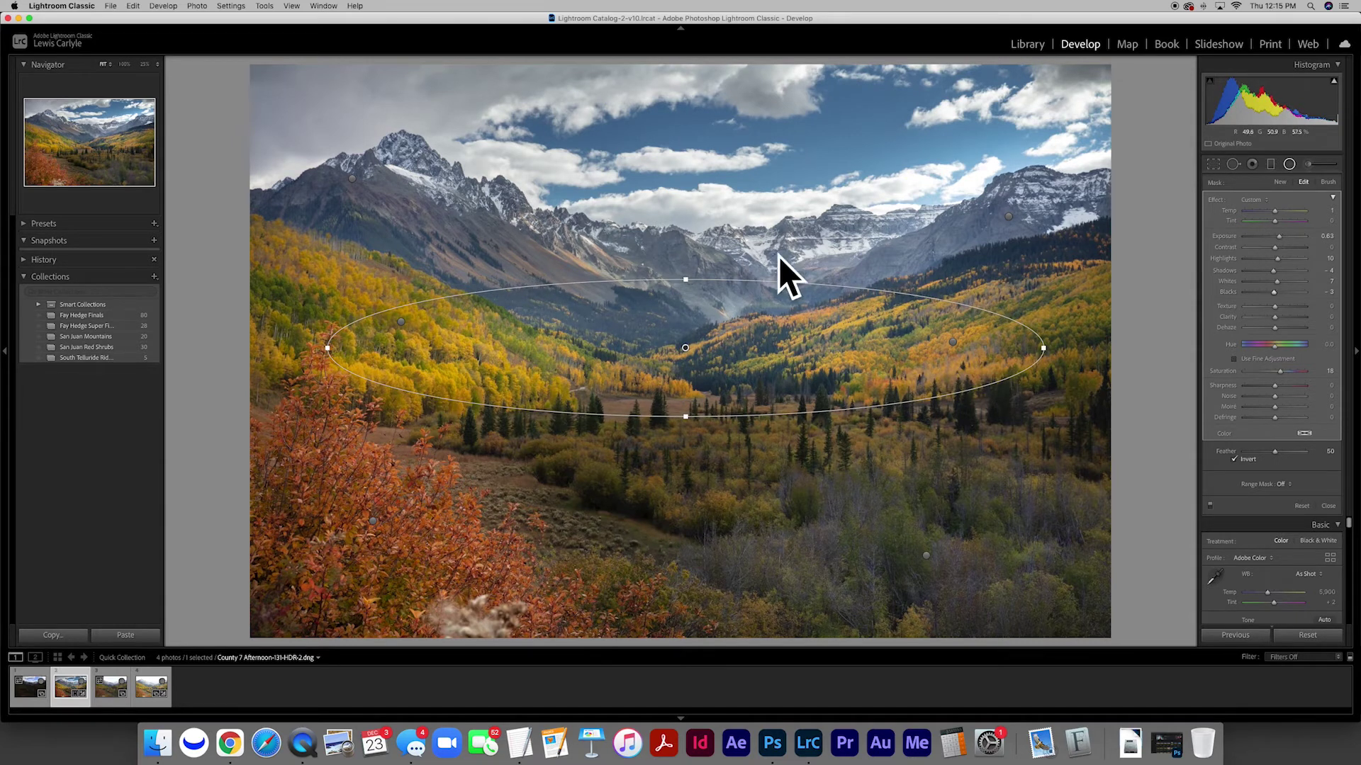
Add a wide radial filter across the distant mountain range with Contrast 7, Shadows -2 and Blacks -2, and finish editing it
left_click_drag(724, 251, 418, 297)
left_click_drag(724, 247, 722, 246)
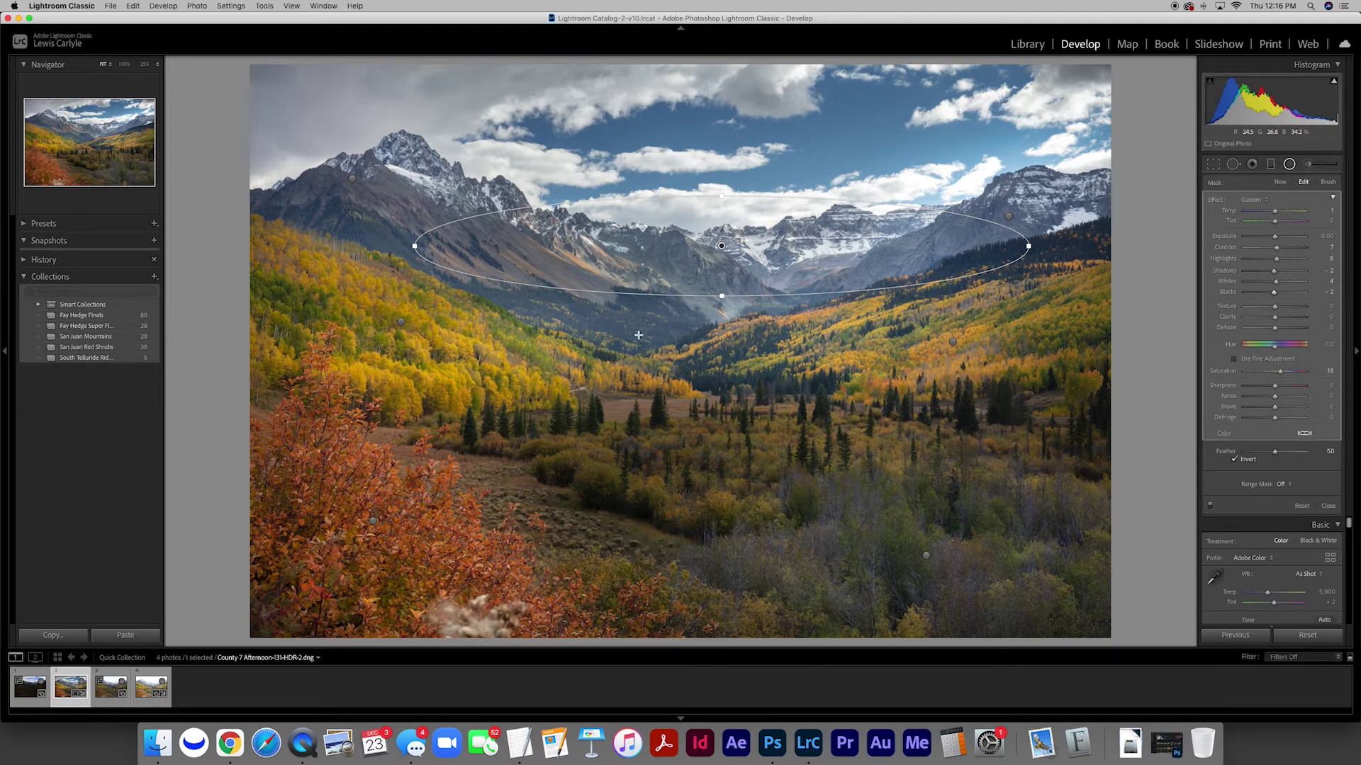
left_click(1290, 165)
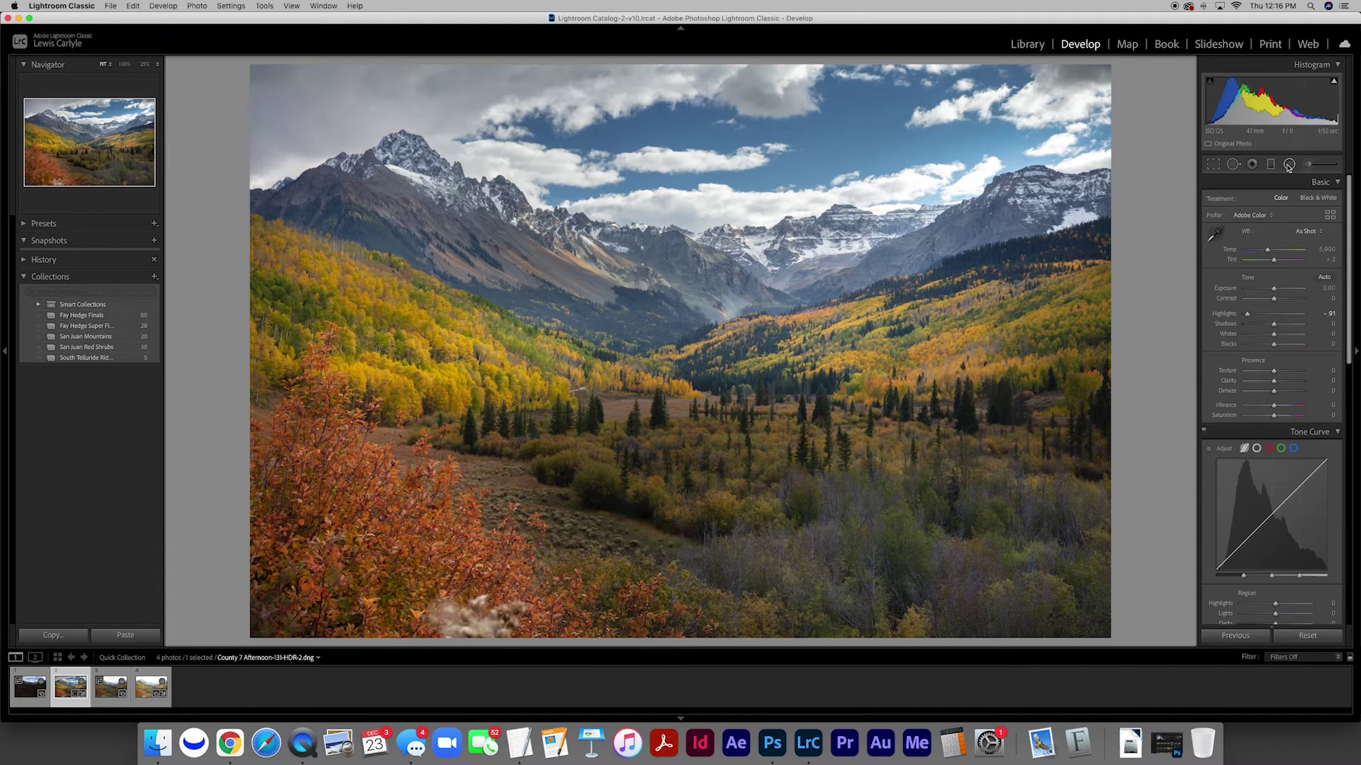
Add a radial filter tilted along the brown slope below the left peak with Temp 16, Exposure 0.44 and Highlights 10
left_click(1290, 164)
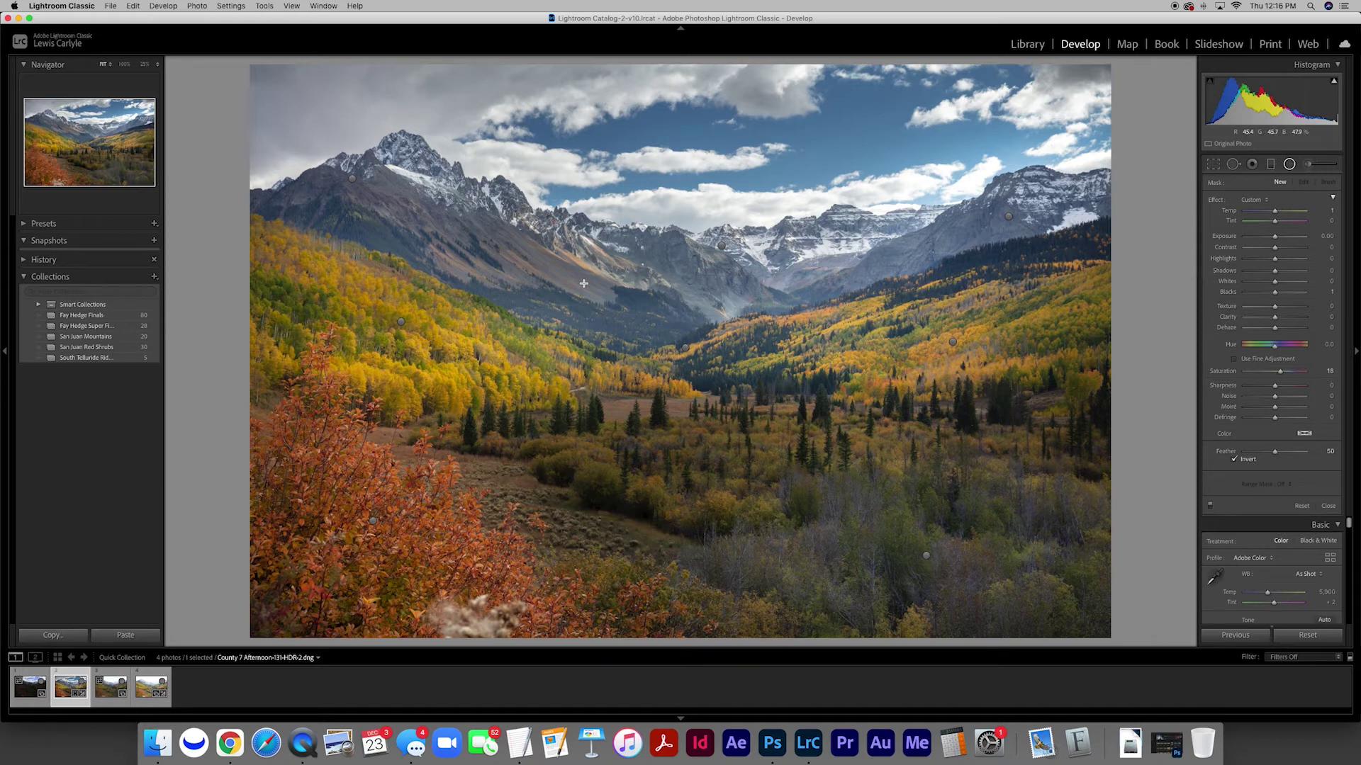
left_click_drag(547, 265, 669, 302)
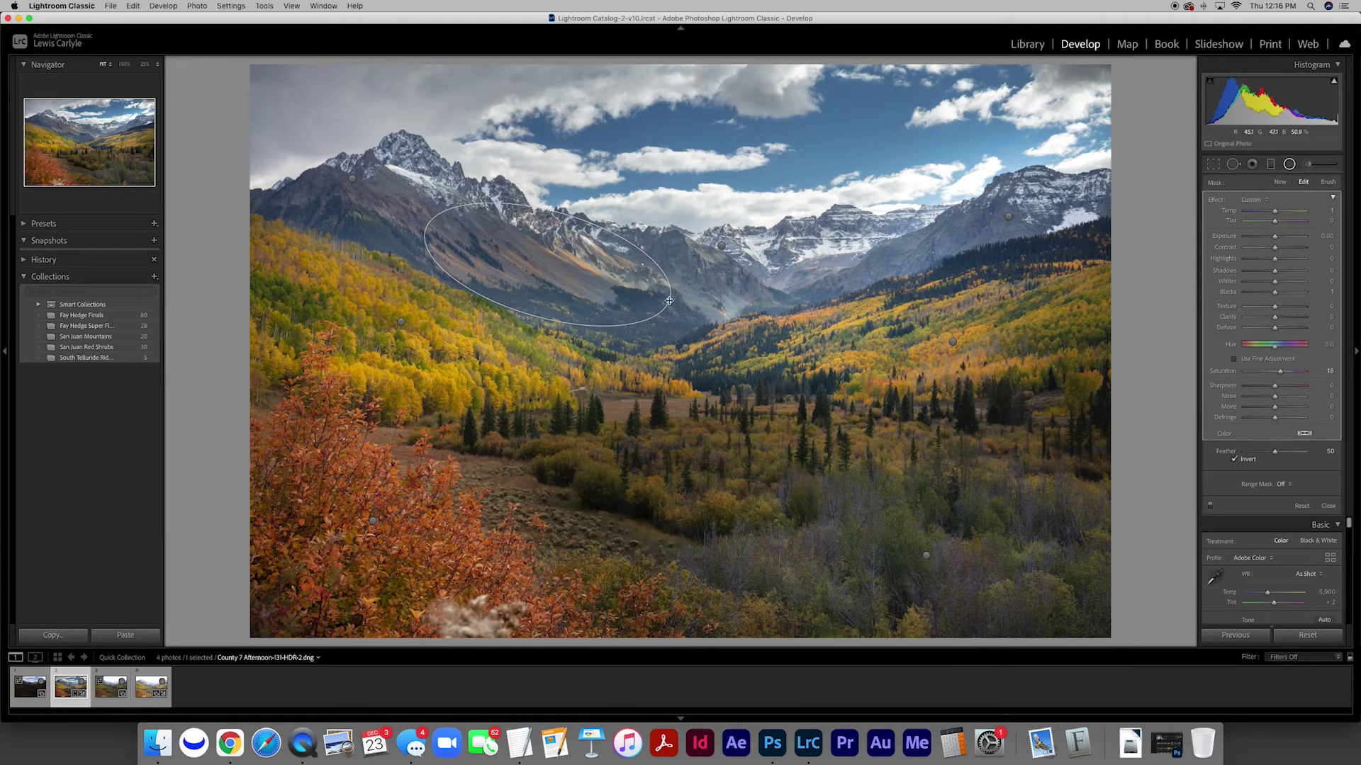
mouse_move(549, 266)
left_mouse_down()
mouse_move(568, 266)
mouse_move(549, 267)
left_mouse_up()
left_click_drag(1275, 212, 1273, 298)
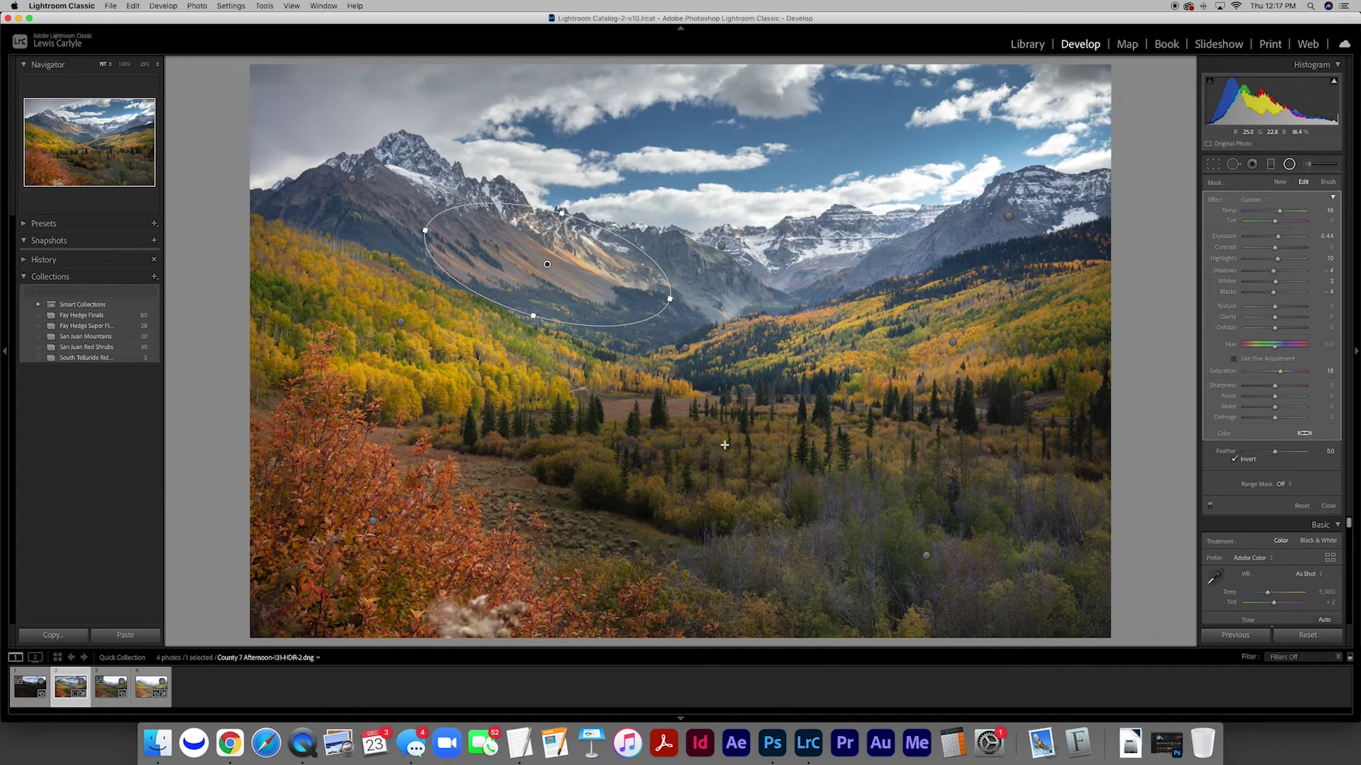
Place a wide radial filter over the valley floor's trees and brush, widened past the photo's right edge
left_click_drag(723, 445, 455, 546)
left_click_drag(723, 444, 735, 462)
left_click_drag(468, 462, 448, 461)
left_click_drag(1025, 461, 1093, 461)
left_click_drag(737, 463, 795, 462)
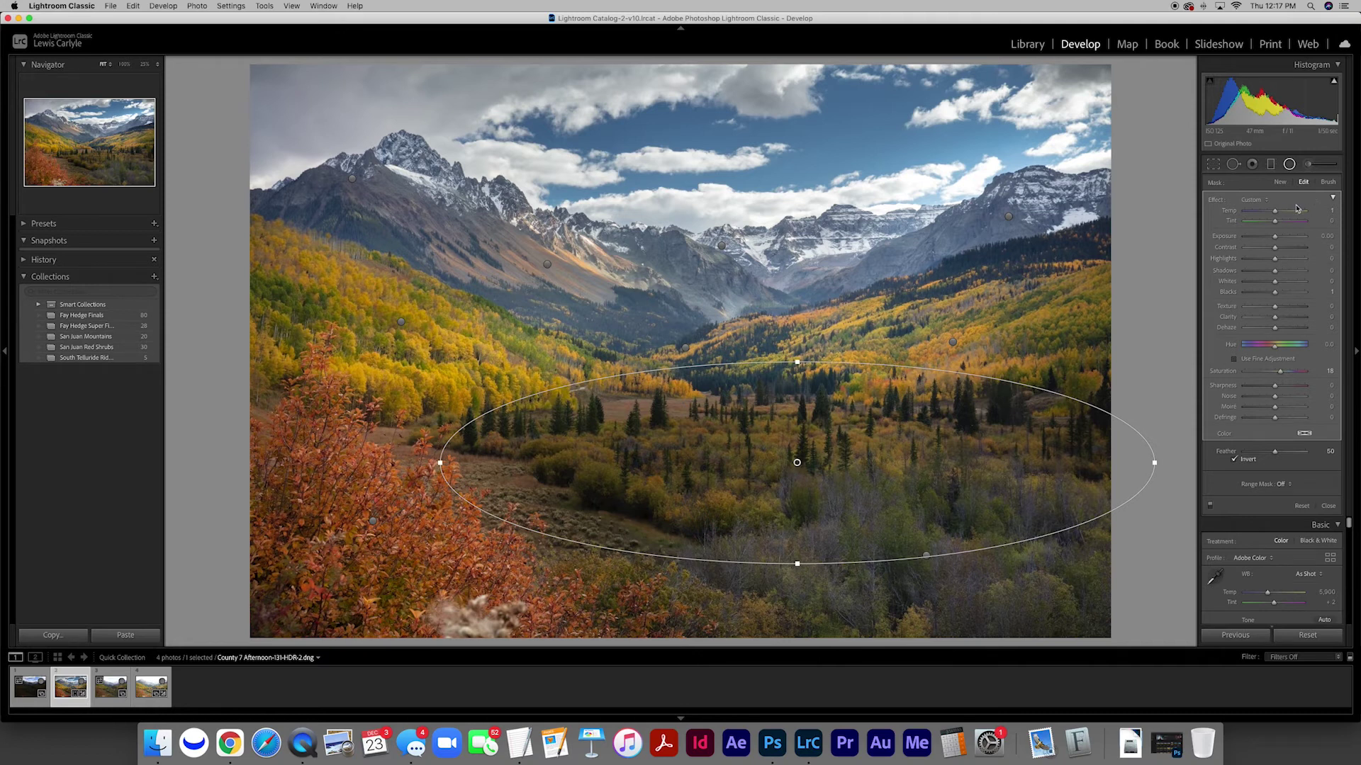
Set the valley floor filter to Temp 20 and Exposure 0.90 with slightly raised Highlights and lowered Shadows, and finish radial filtering
left_click_drag(1275, 240, 1281, 211)
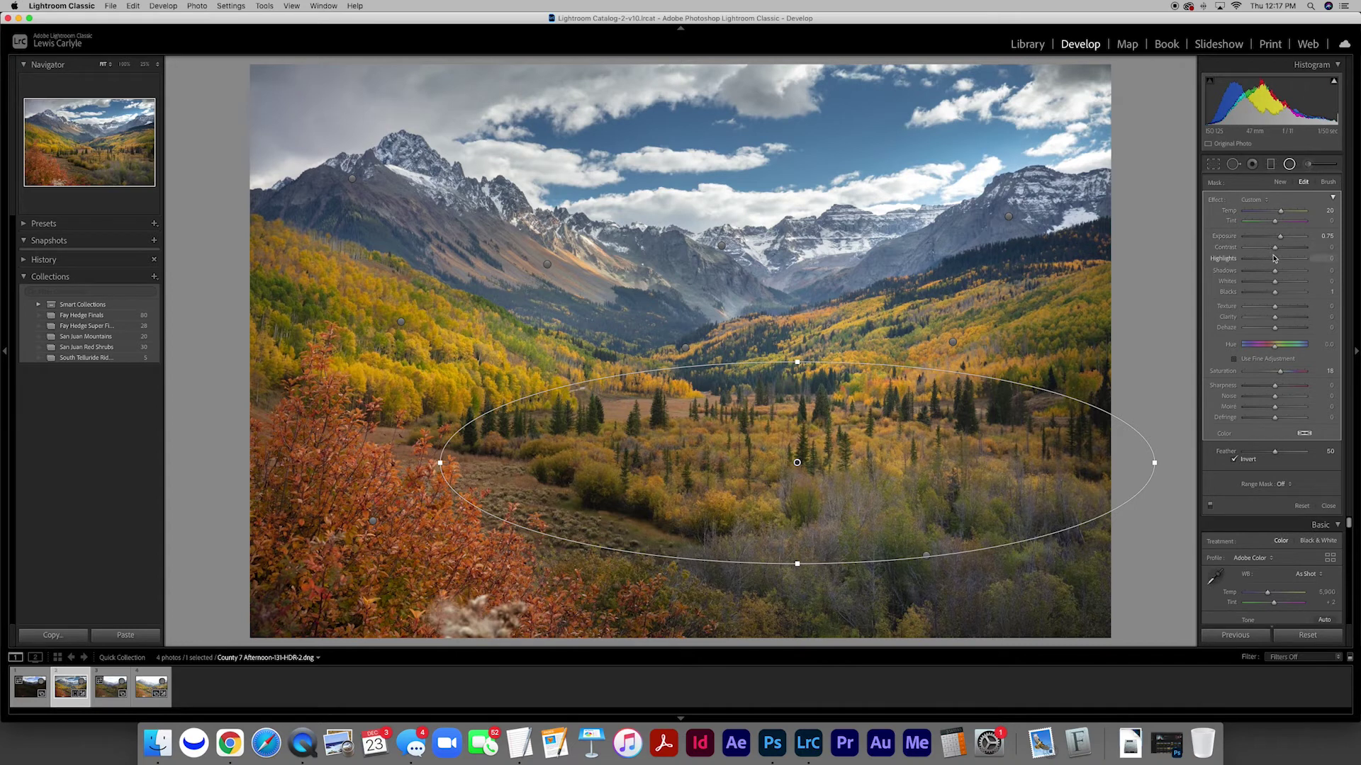
left_click_drag(1276, 262, 1276, 297)
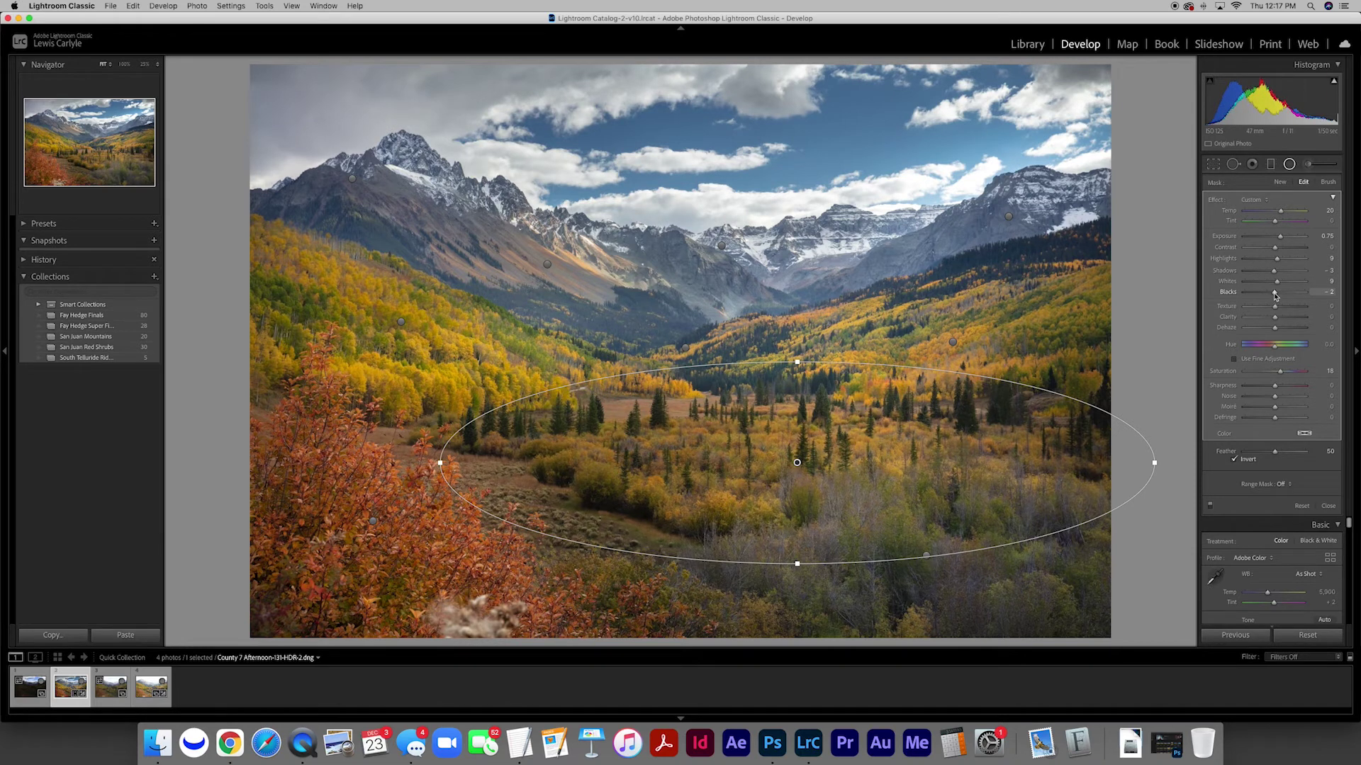
left_click(1318, 238)
type("0.9")
key("Return")
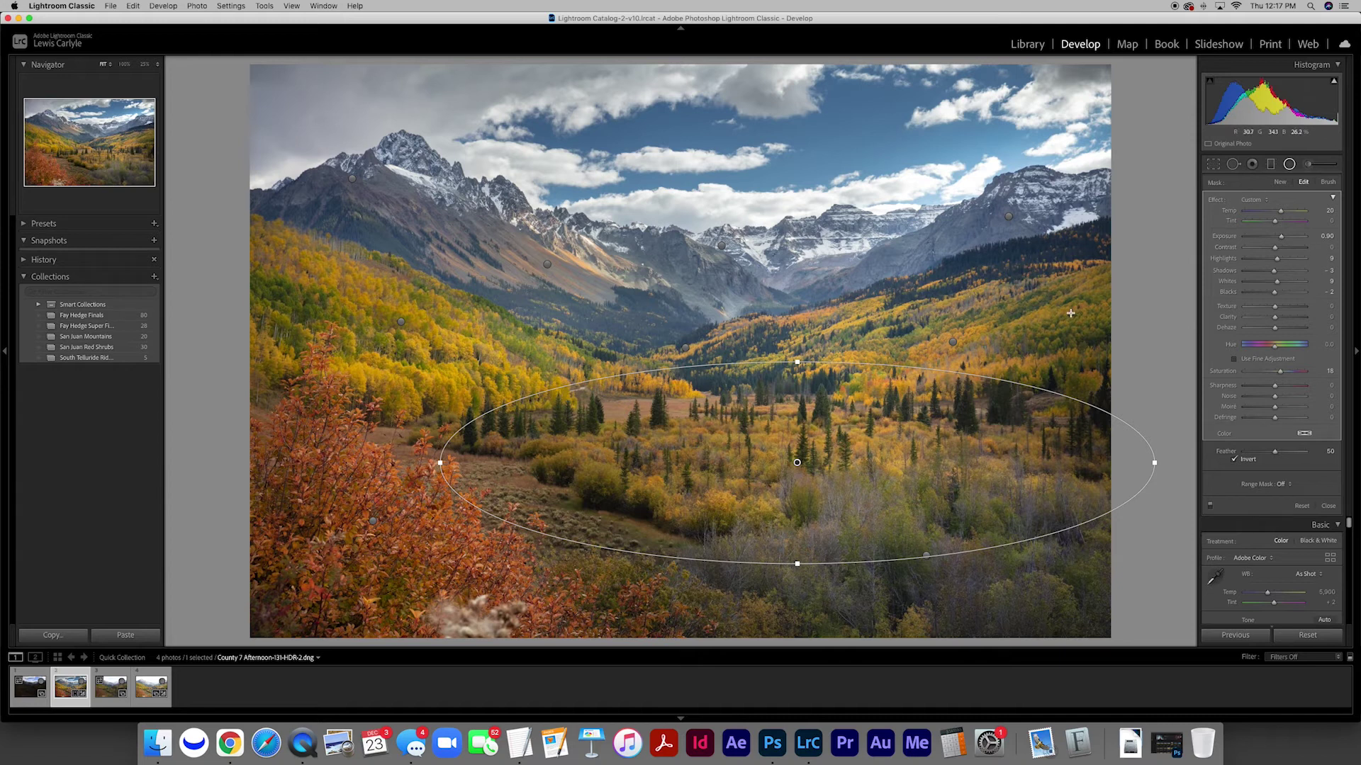
left_click(1328, 506)
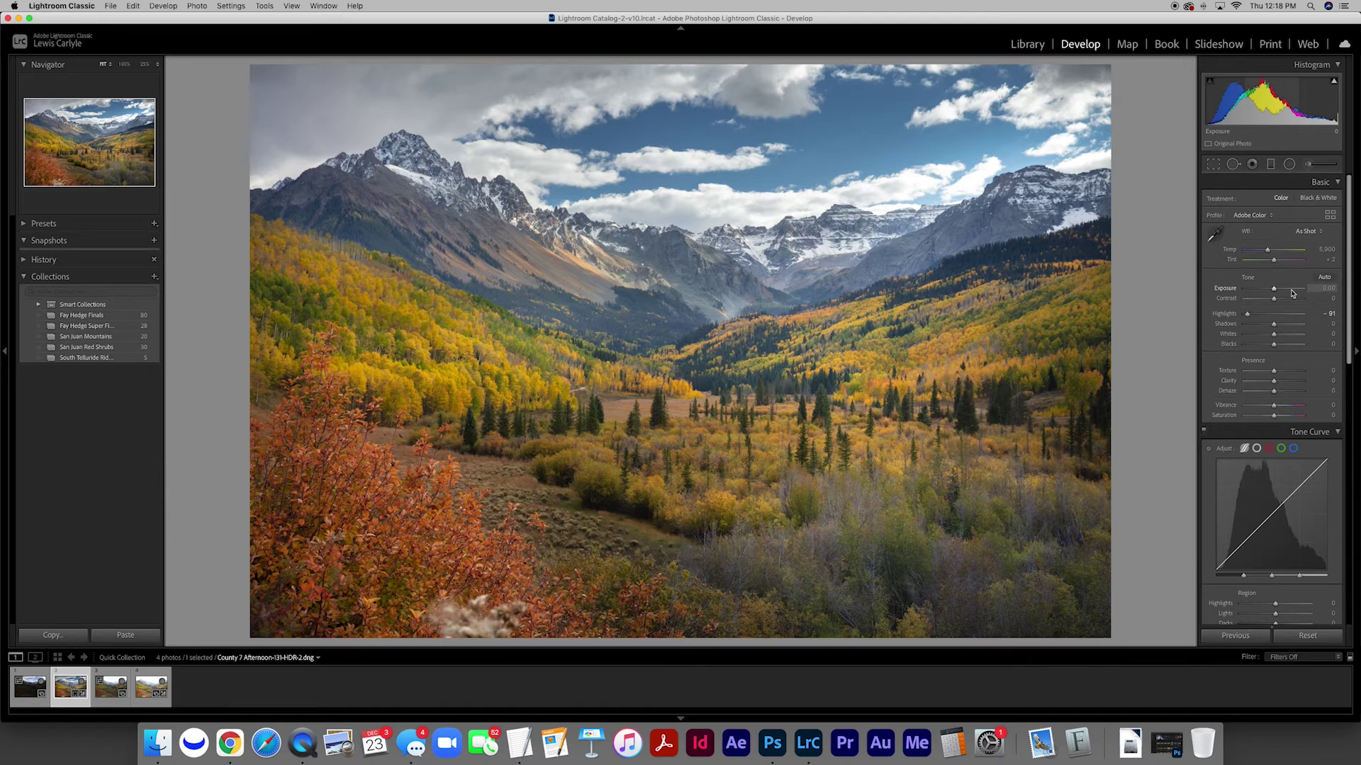
Set the photo's global Exposure to +0.40, Highlights to -100, Shadows to -10, Whites to +3 and Blacks to -10
left_click(1315, 289)
type(".4")
key("Return")
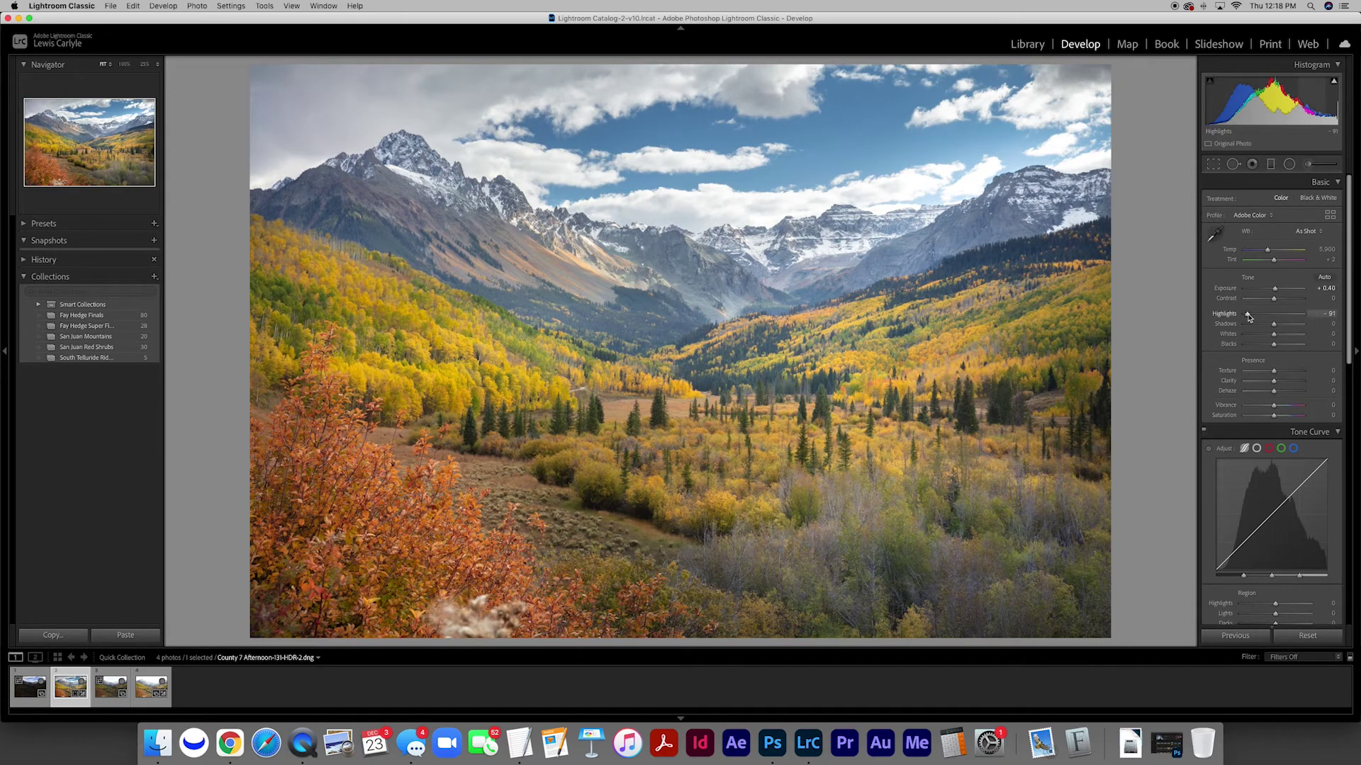
left_click_drag(1248, 316, 1245, 316)
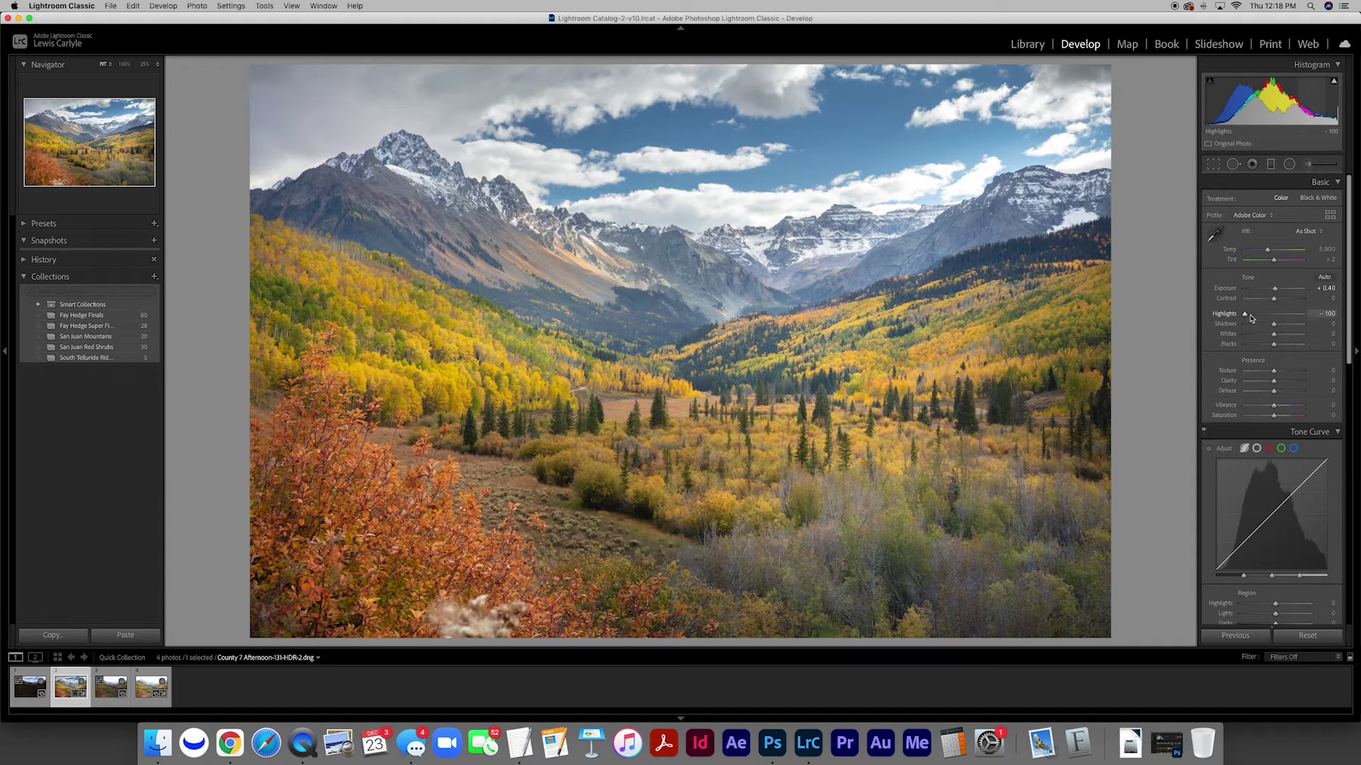
mouse_move(1283, 335)
left_mouse_down()
mouse_move(1272, 325)
mouse_move(1270, 346)
left_mouse_up()
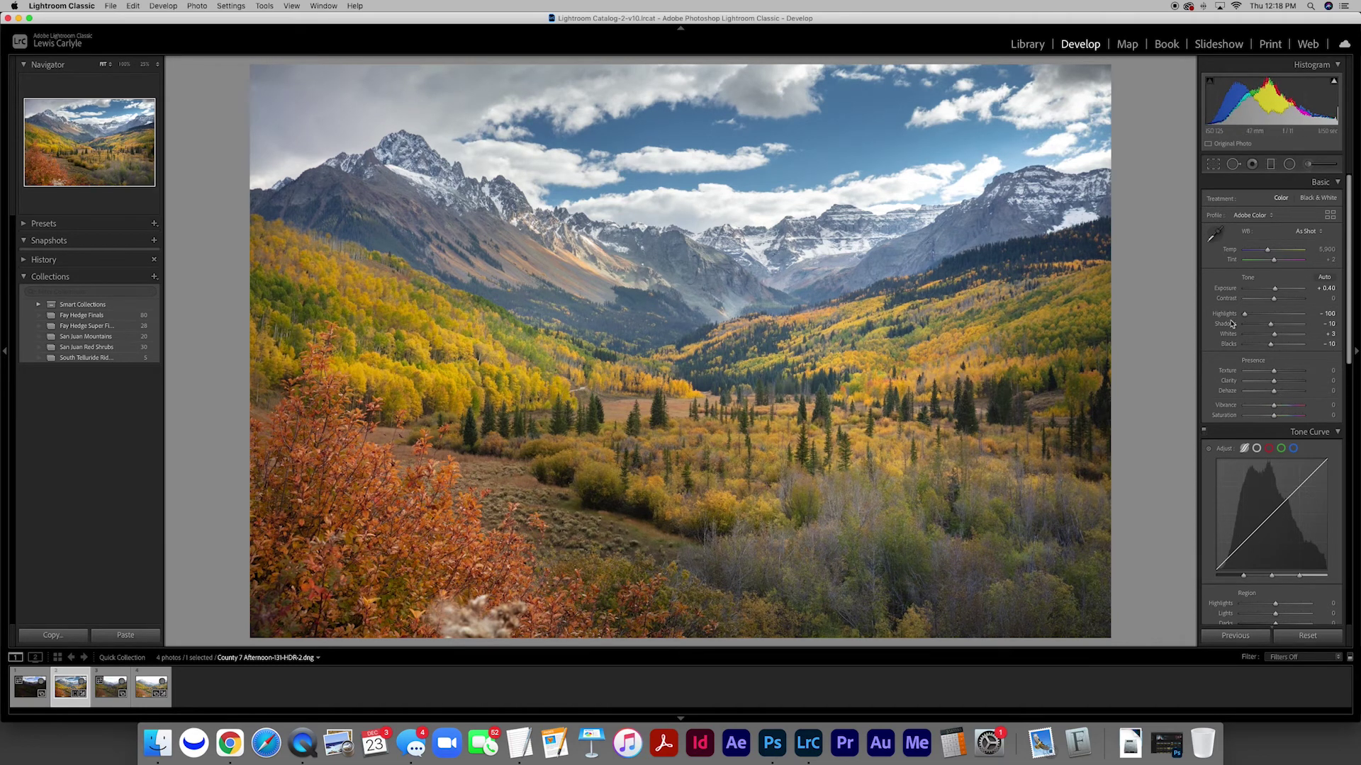
Set the photo's Vibrance to +7 and Saturation to +7
left_click(1315, 406)
key("Tab")
type("7")
key("Tab")
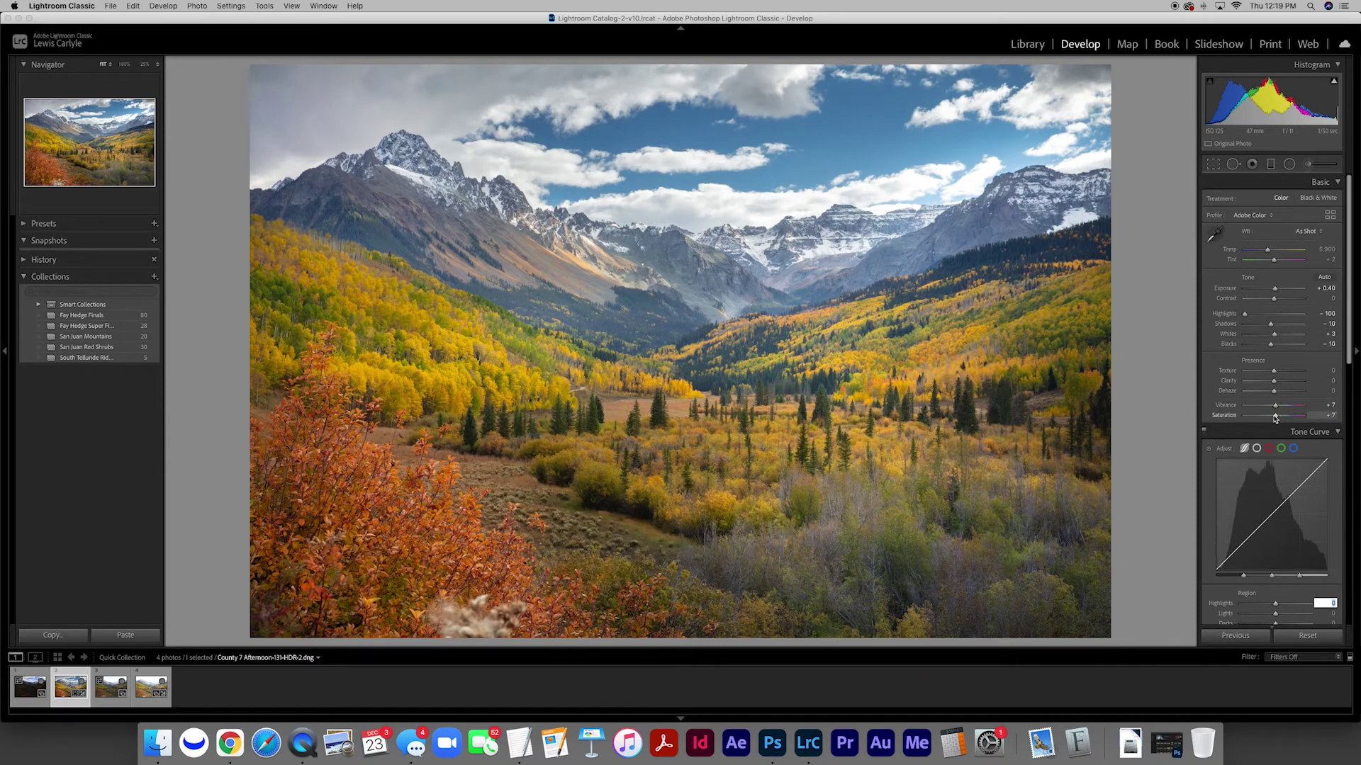
Push the Saturation to +100 as a test, and settle it at +10
left_click_drag(1279, 421, 1308, 419)
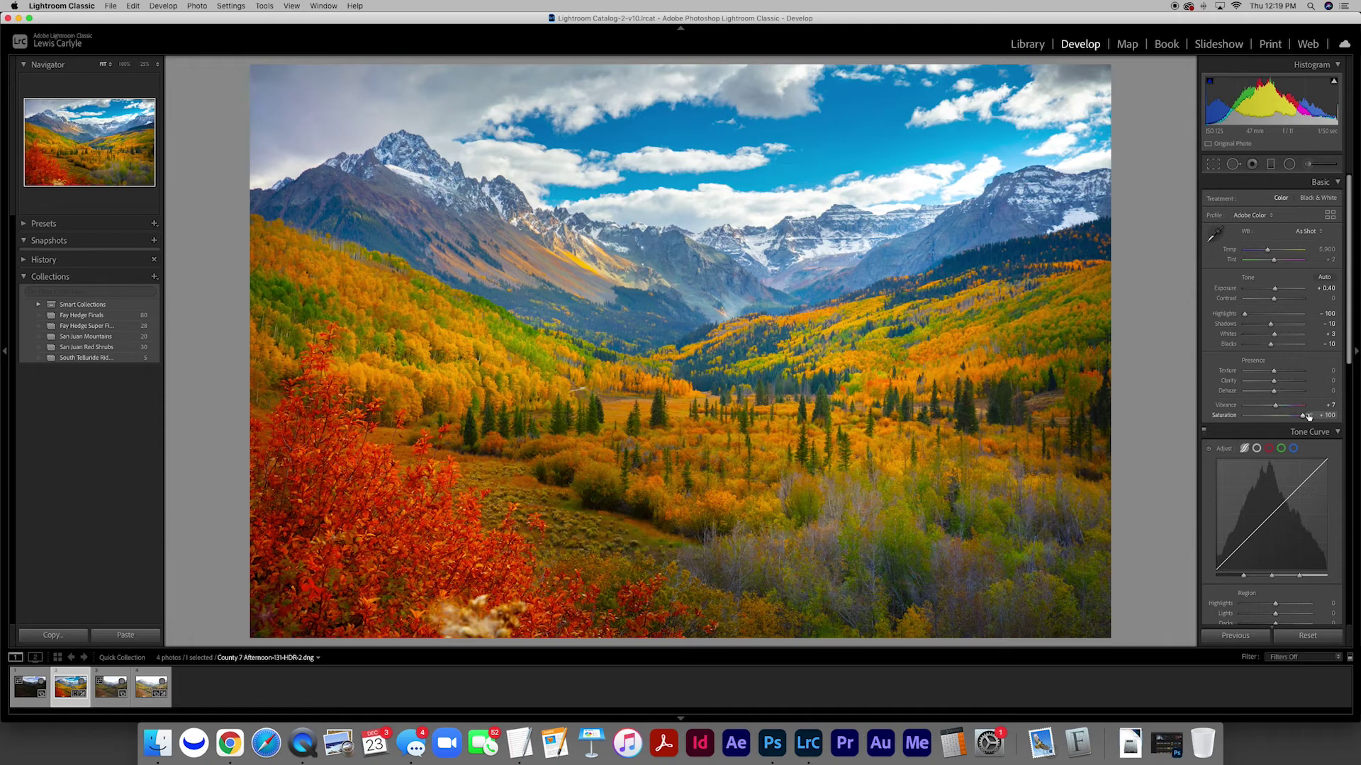
left_click(1312, 416)
type("1")
key("Return")
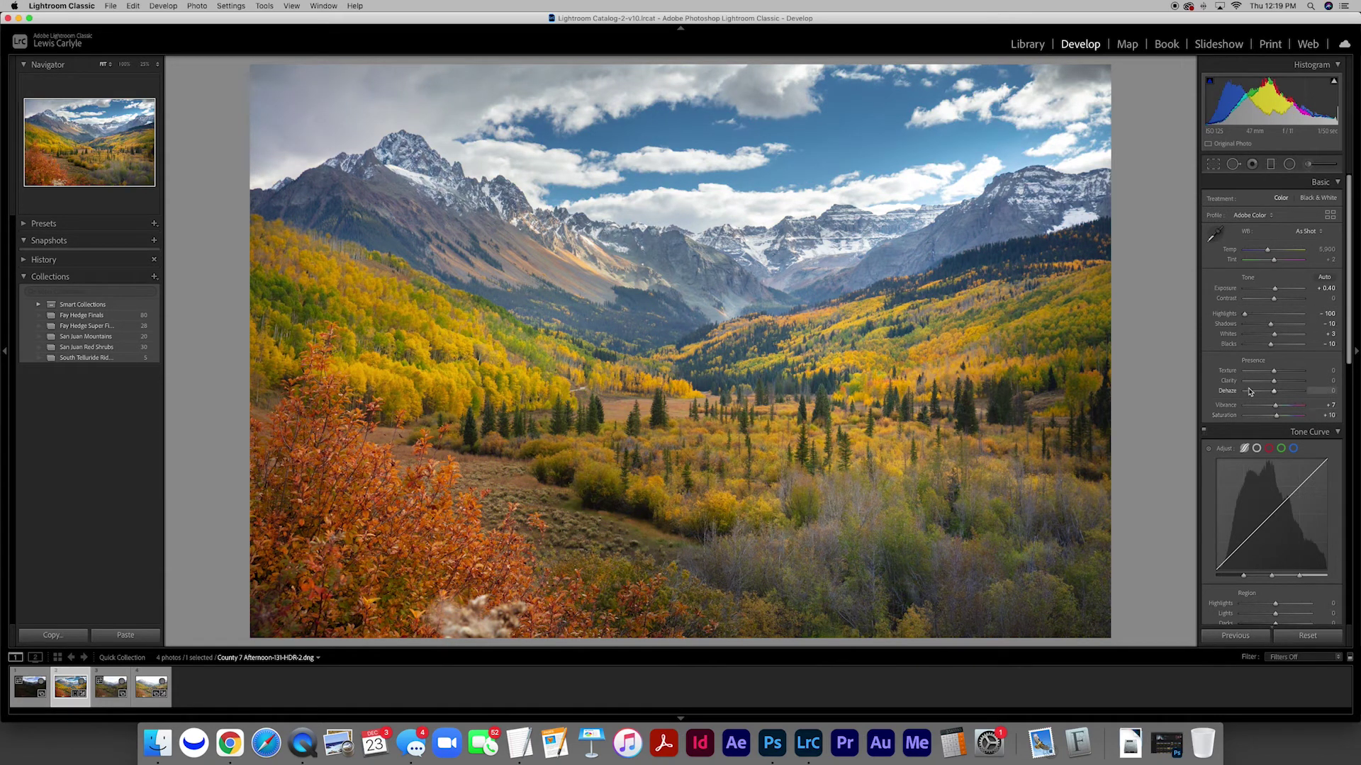
Set the tone curve regions to Highlights +5, Lights +4, Darks -4 and Shadows -5
scroll(1249, 392, "down", 2)
scroll(1250, 391, "down", 4)
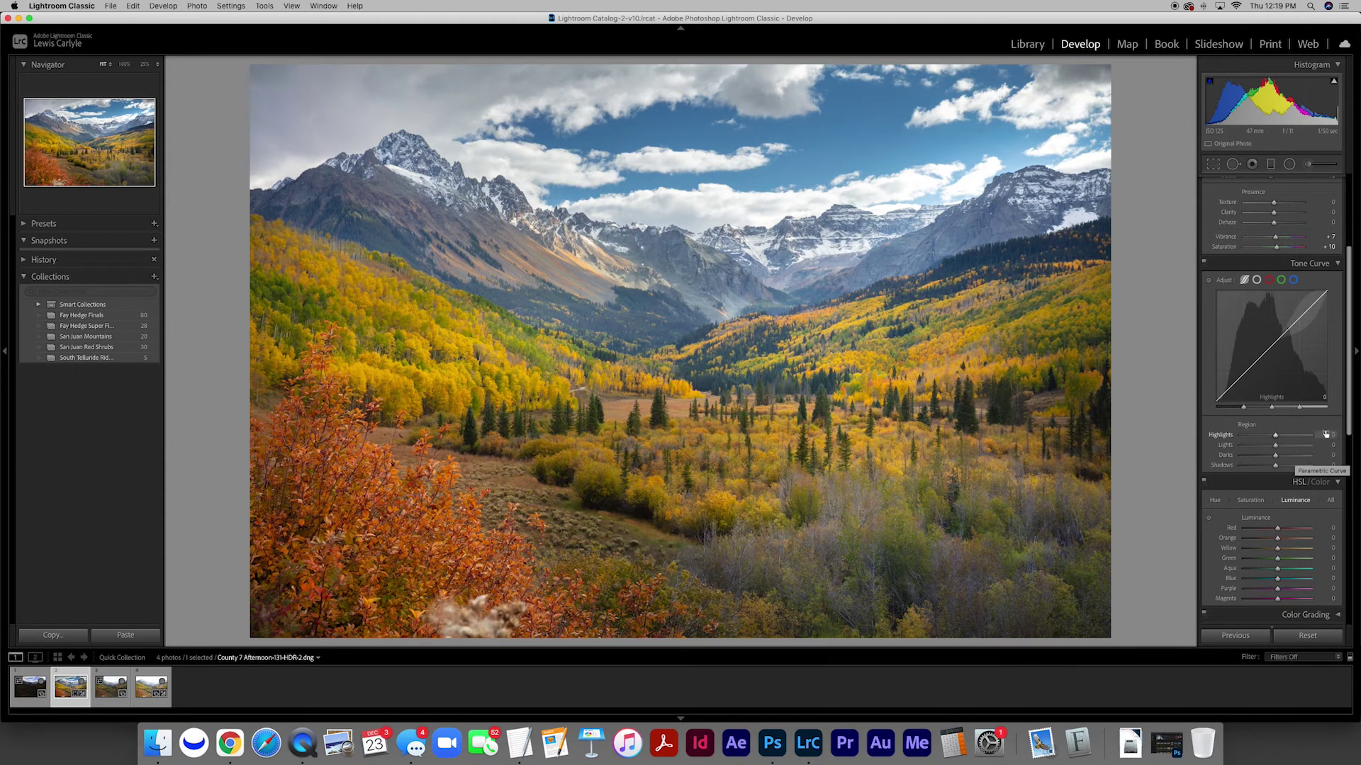
left_click_drag(1275, 438, 1277, 449)
left_click(1317, 435)
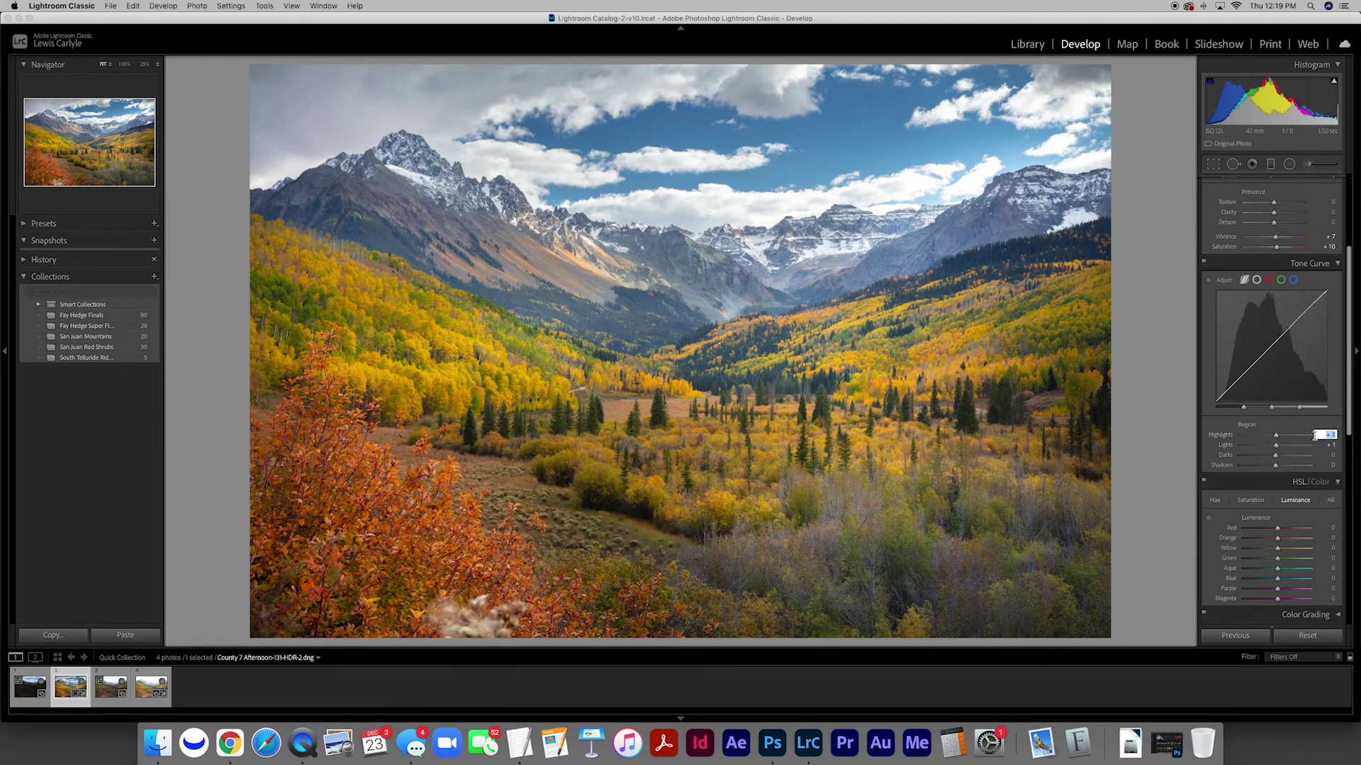
type("5")
key("Tab")
type("4")
key("Tab")
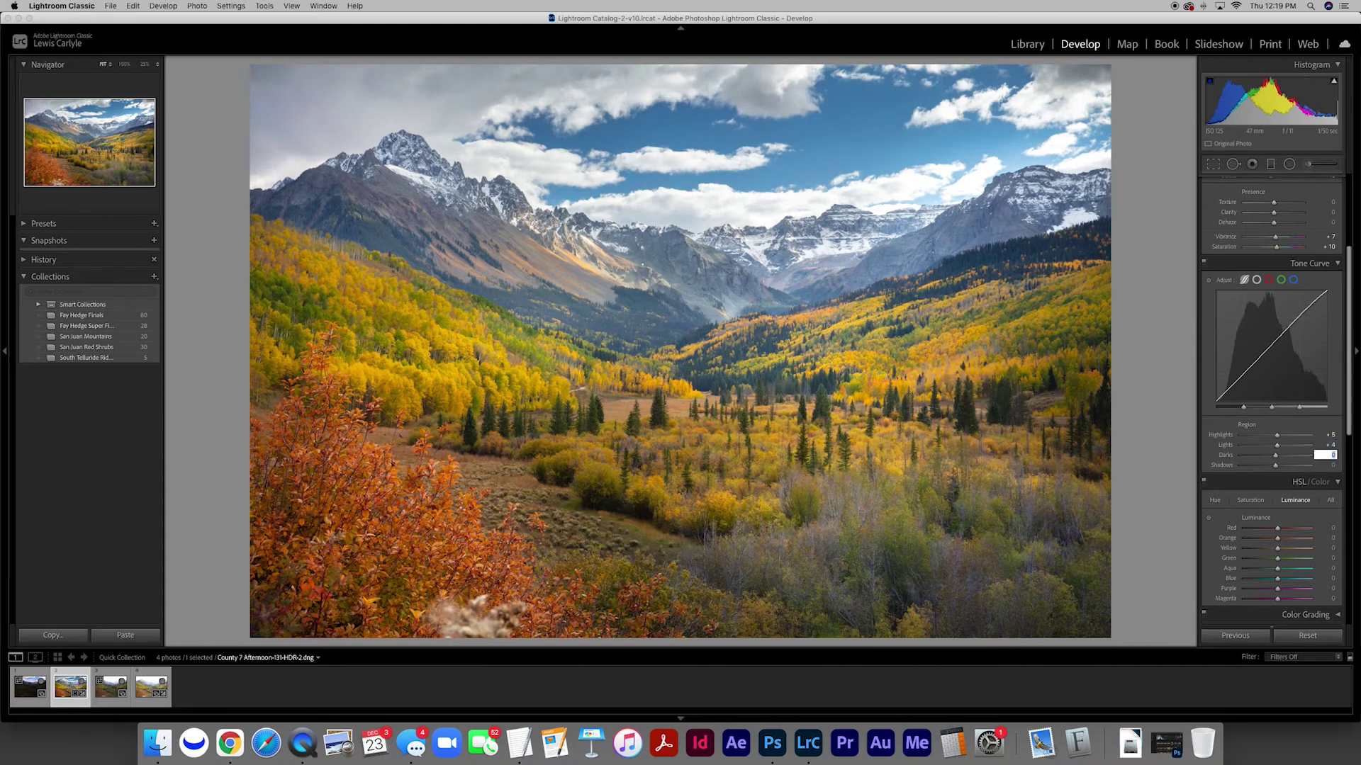
type("-4")
key("Tab")
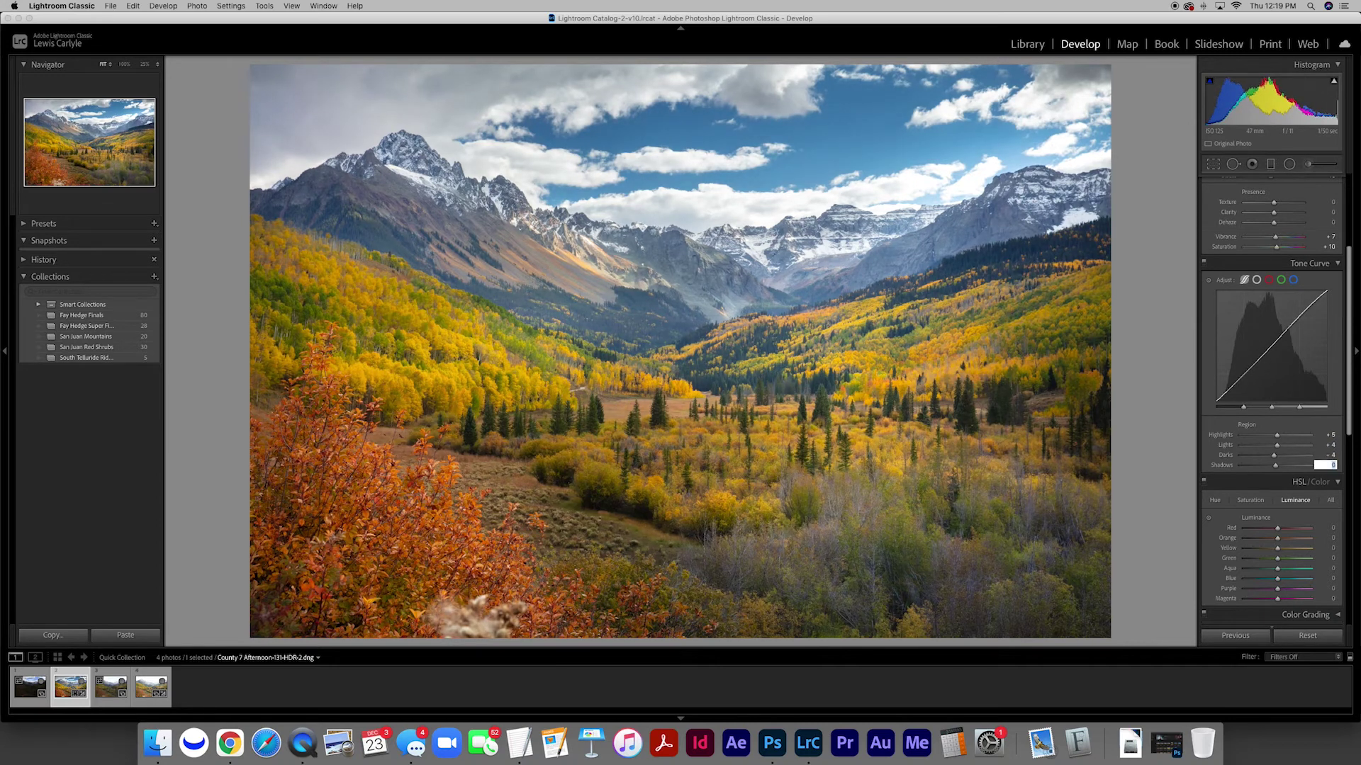
type("-5")
key("Return")
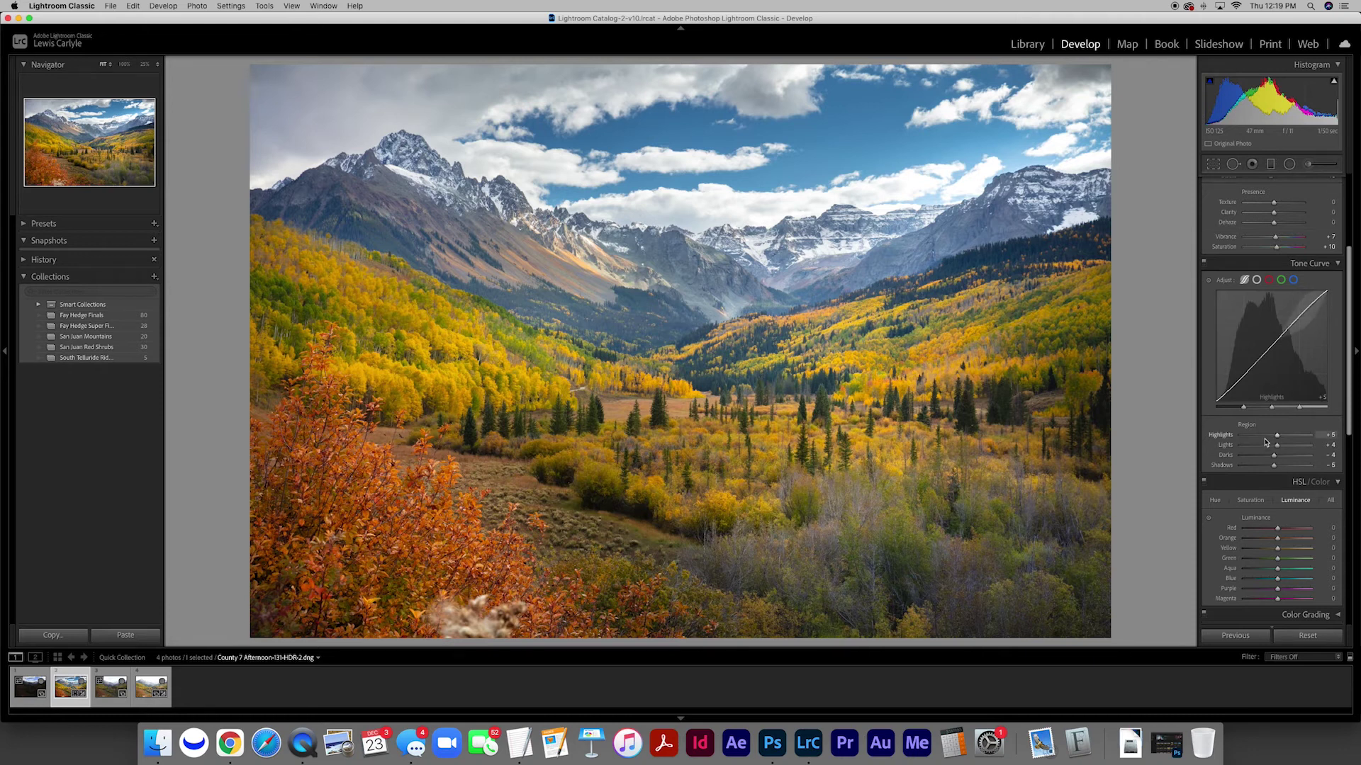
Test the Blue luminance at a strongly darkened and a fully brightened sky, and settle it at -16
scroll(1293, 475, "down", 3)
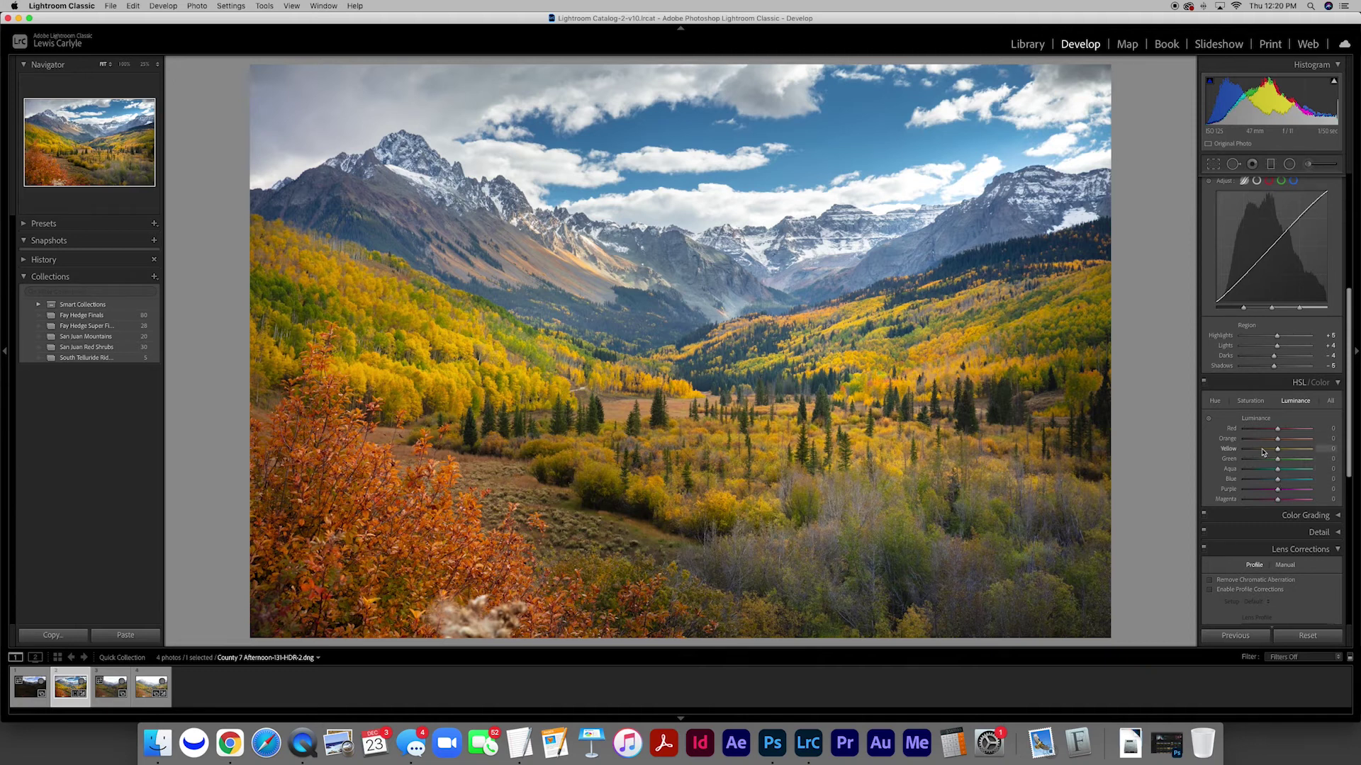
left_click_drag(1279, 482, 1248, 483)
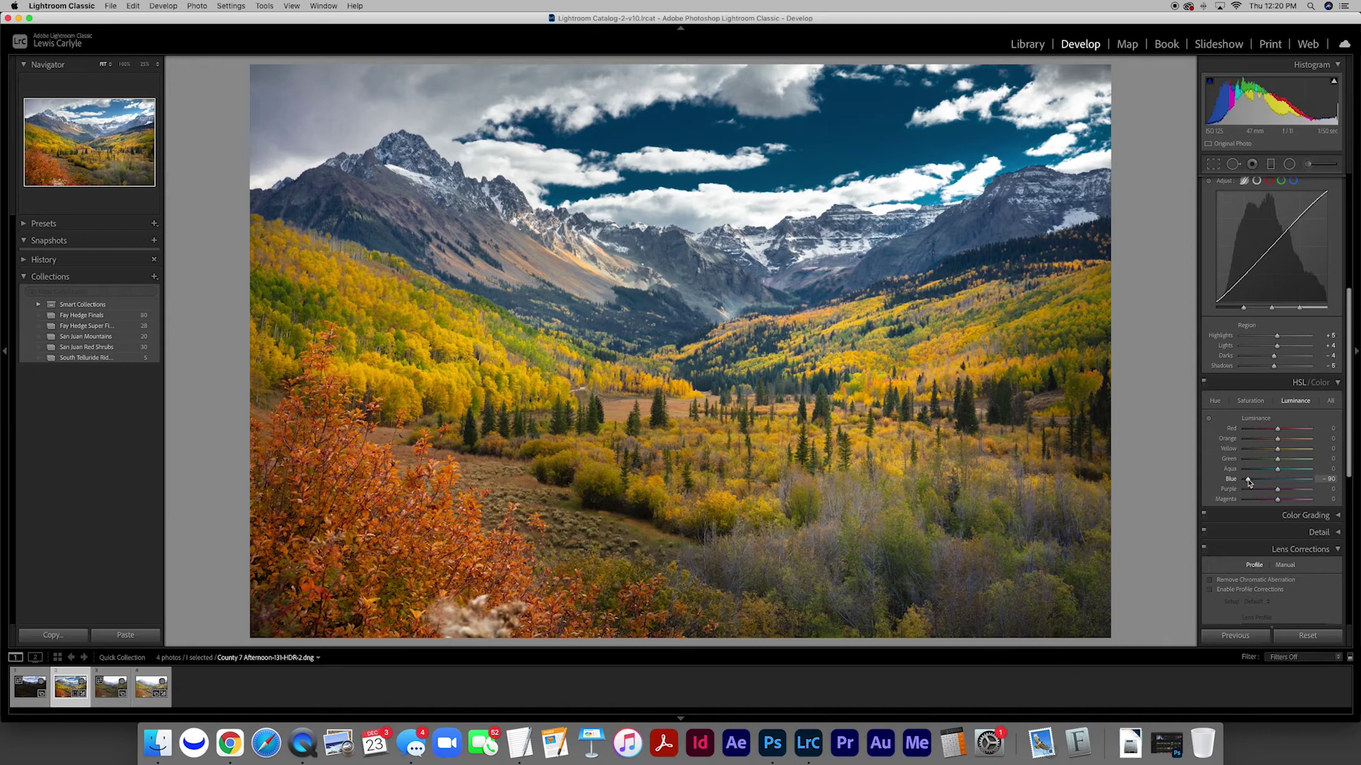
left_click_drag(1248, 483, 1332, 484)
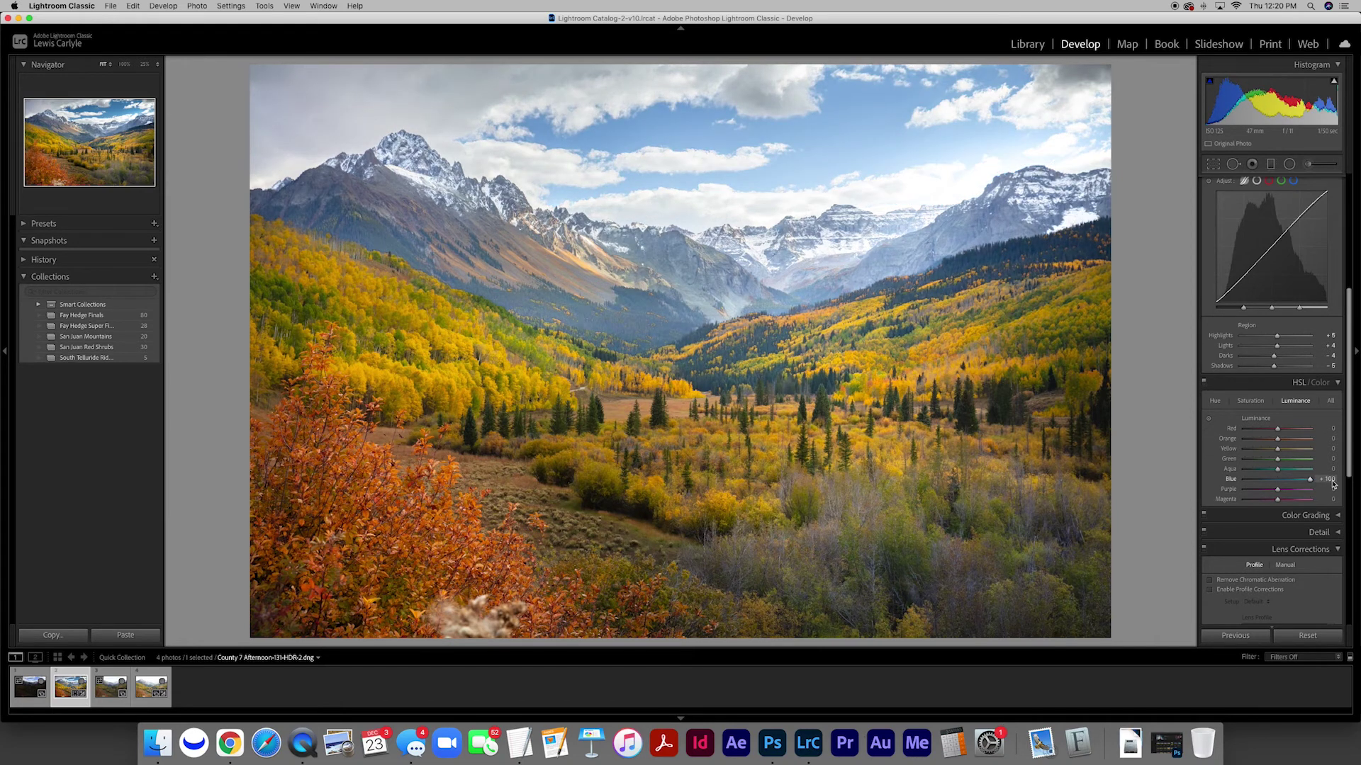
left_click_drag(1332, 484, 1275, 485)
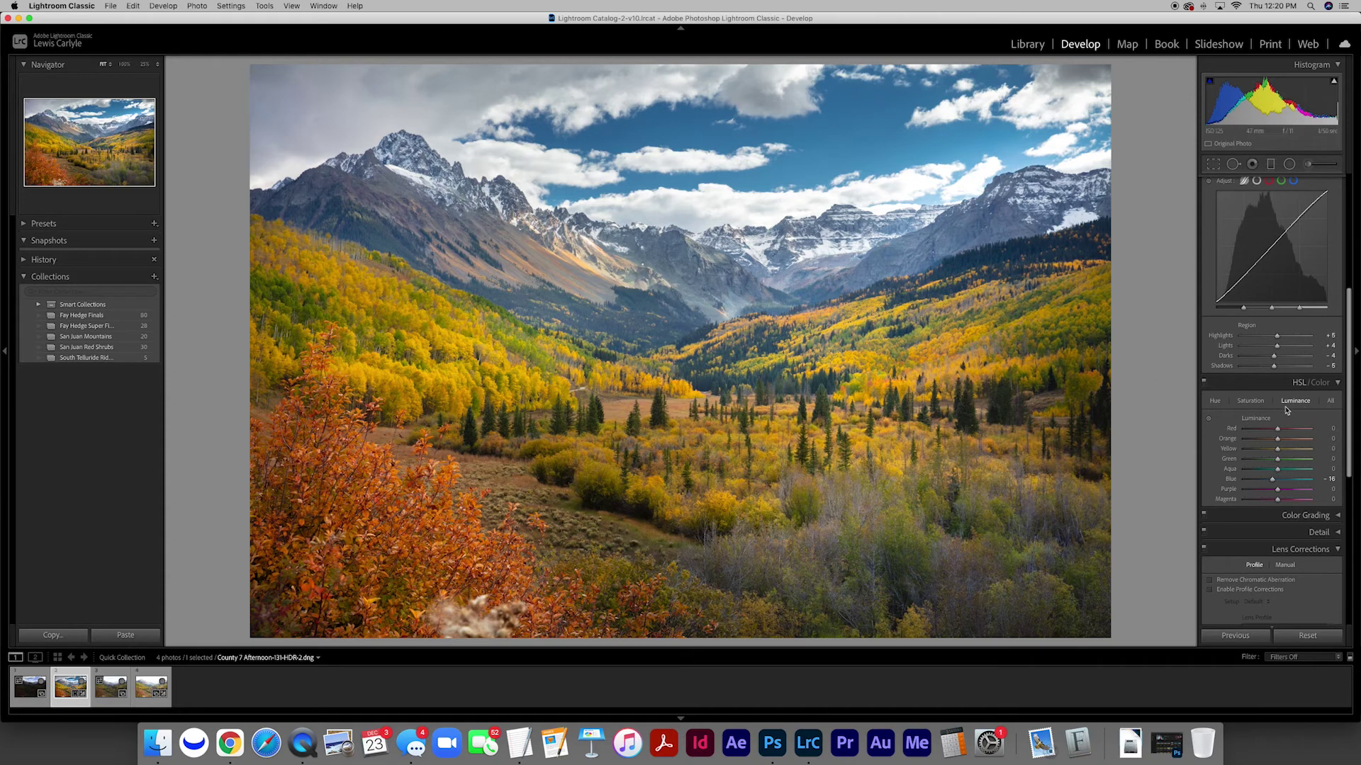
Lower the Yellow saturation to -6 in the HSL adjustments
mouse_move(1275, 450)
left_mouse_down()
mouse_move(1242, 452)
mouse_move(1276, 453)
left_mouse_up()
left_click(1251, 401)
mouse_move(1276, 449)
left_mouse_down()
mouse_move(1240, 453)
mouse_move(1303, 451)
mouse_move(1258, 452)
mouse_move(1276, 453)
left_mouse_up()
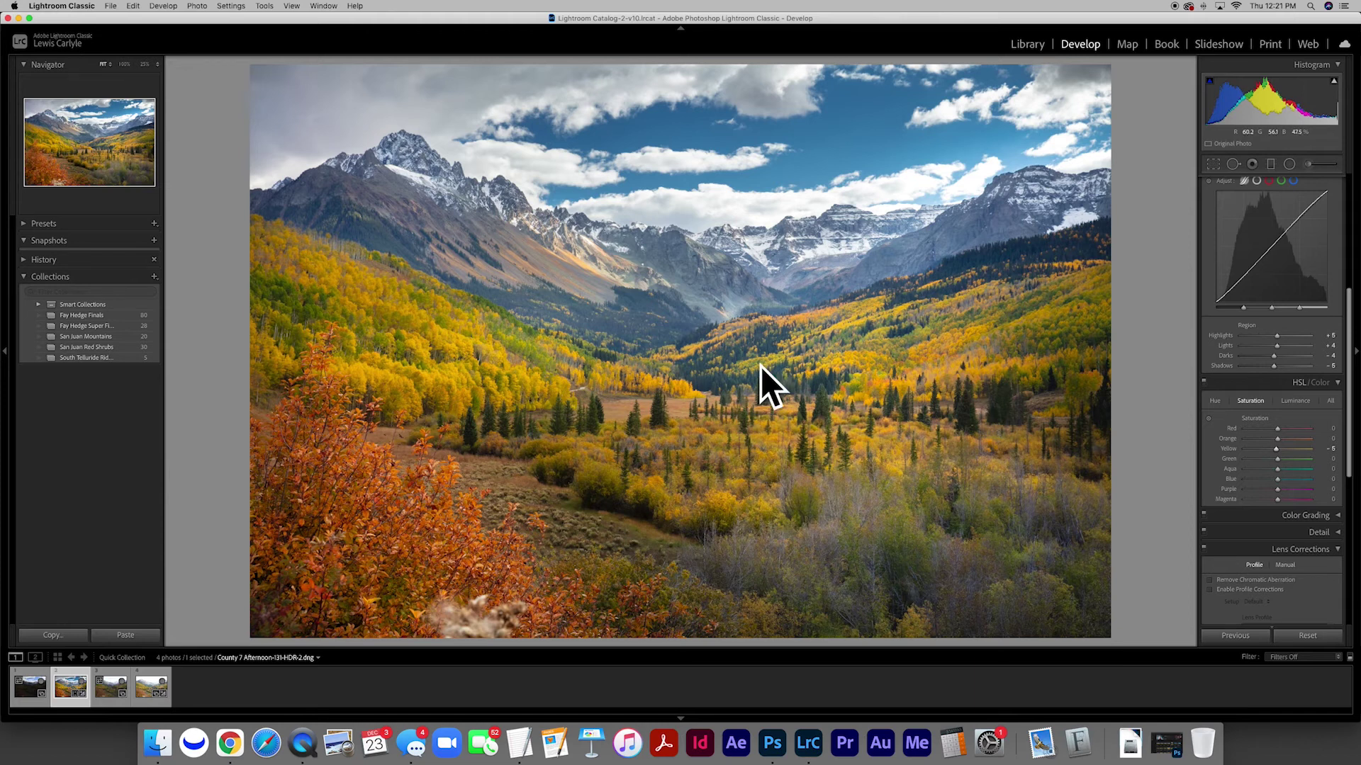
Add a wide, flat radial filter centred on the distant snowy peaks
scroll(1265, 301, "up", 8)
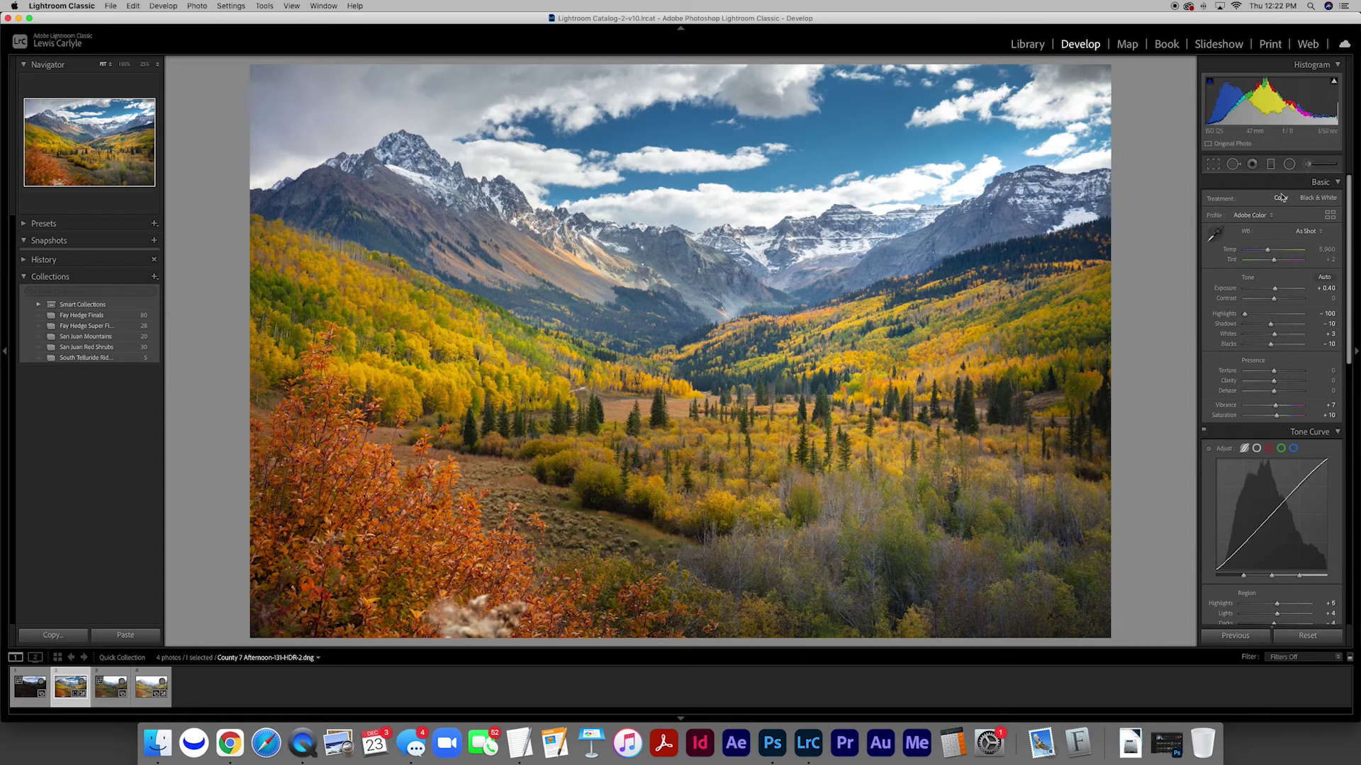
left_click(1289, 164)
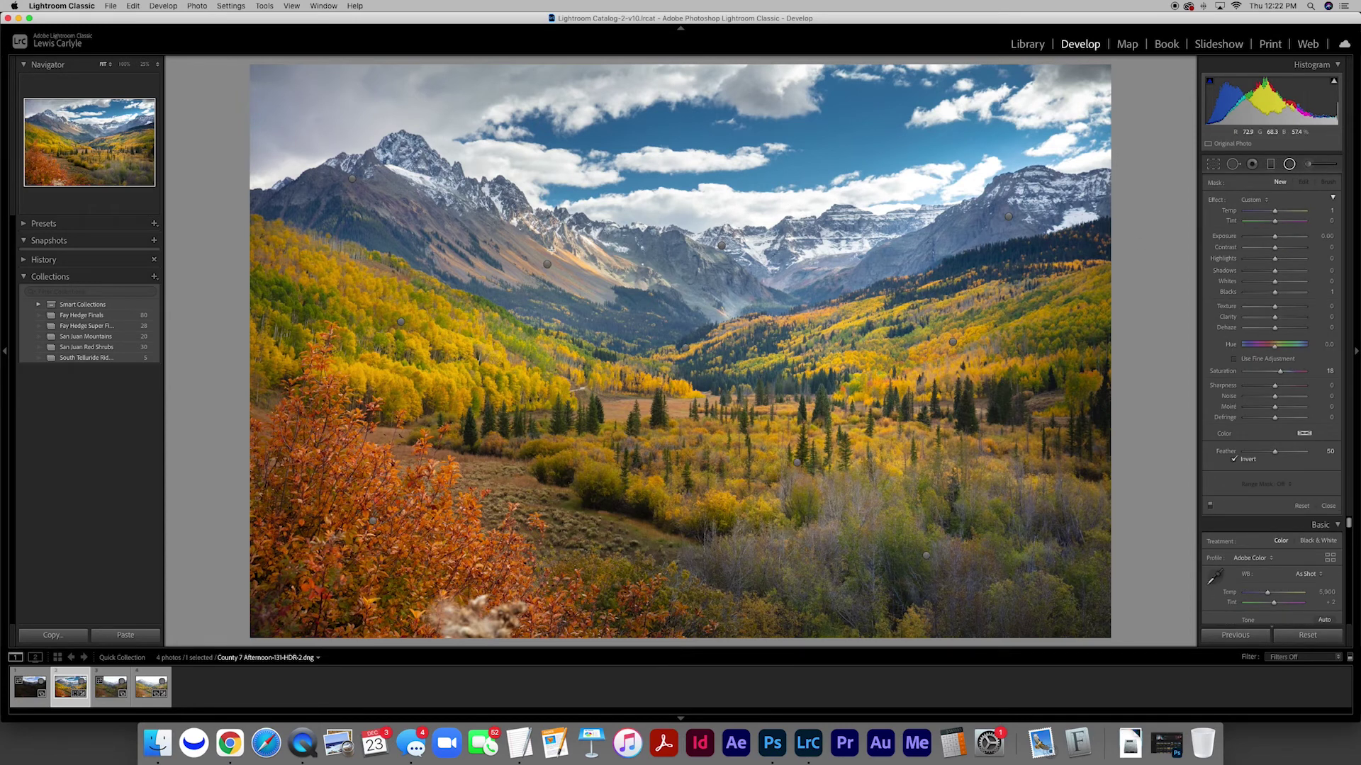
mouse_move(722, 224)
left_mouse_down()
mouse_move(470, 255)
mouse_move(419, 292)
mouse_move(724, 232)
left_mouse_up()
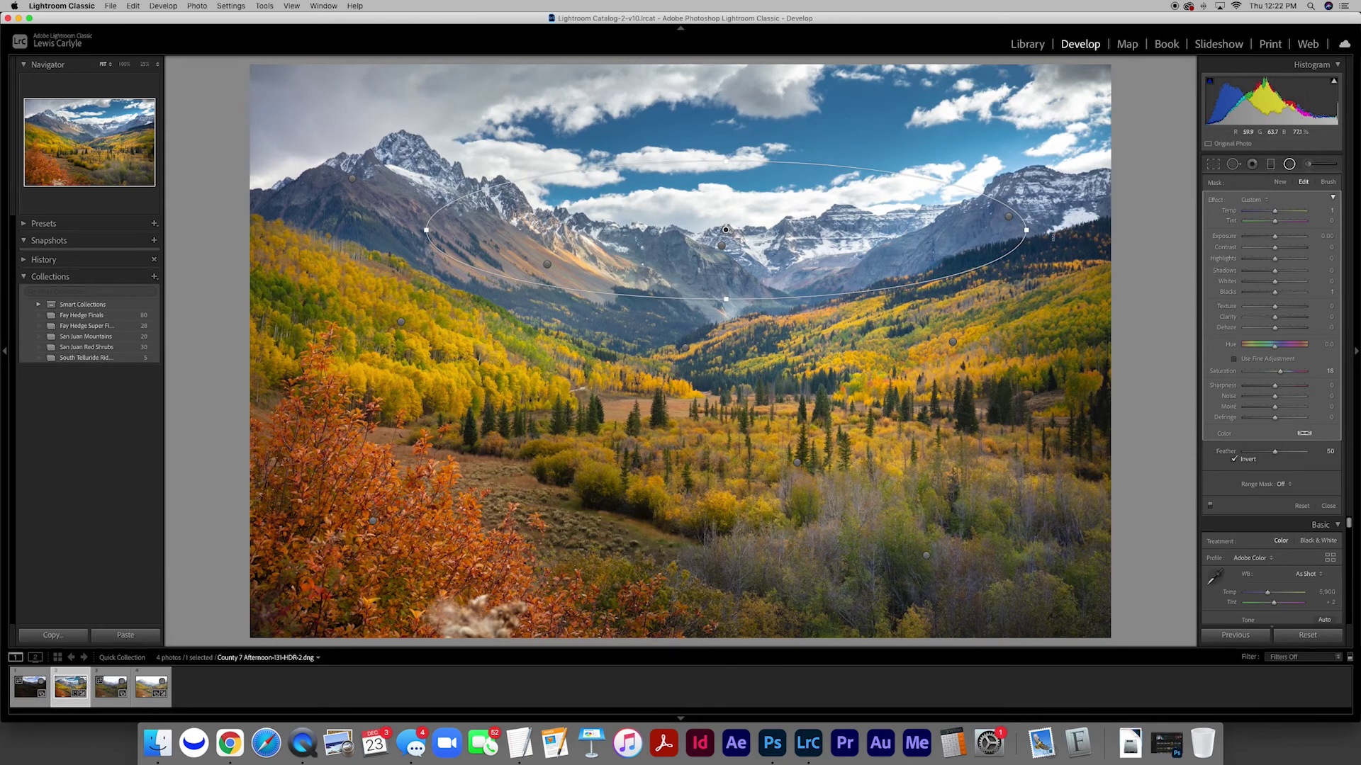
Set the distant peaks filter's Exposure to -0.14, slightly lower its Highlights, and finish radial filtering
left_click_drag(1275, 236, 1273, 237)
left_click_drag(1275, 259, 1273, 259)
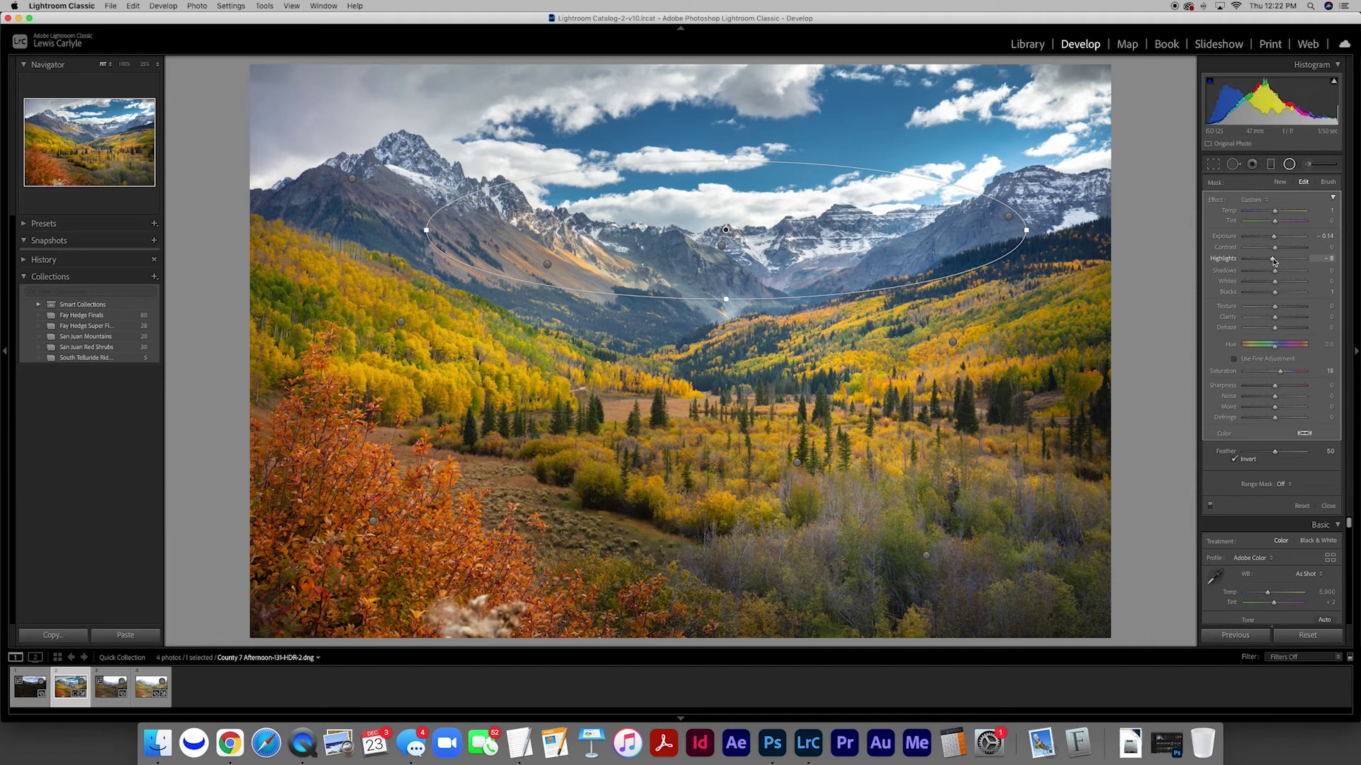
left_click(1318, 247)
key("Return")
left_click(1326, 506)
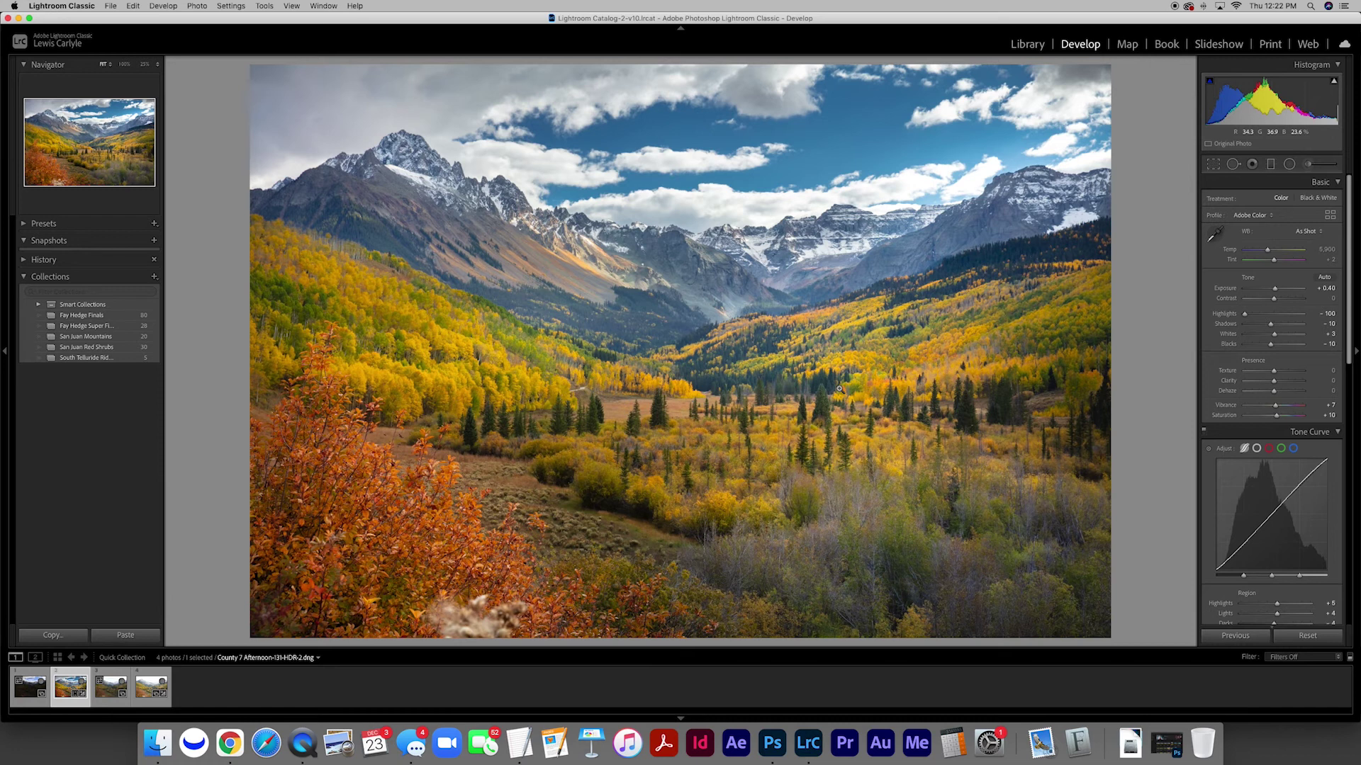
Move the edited HDR photo to the end of the photo grid, and open the darkest exposure for developing
key("g")
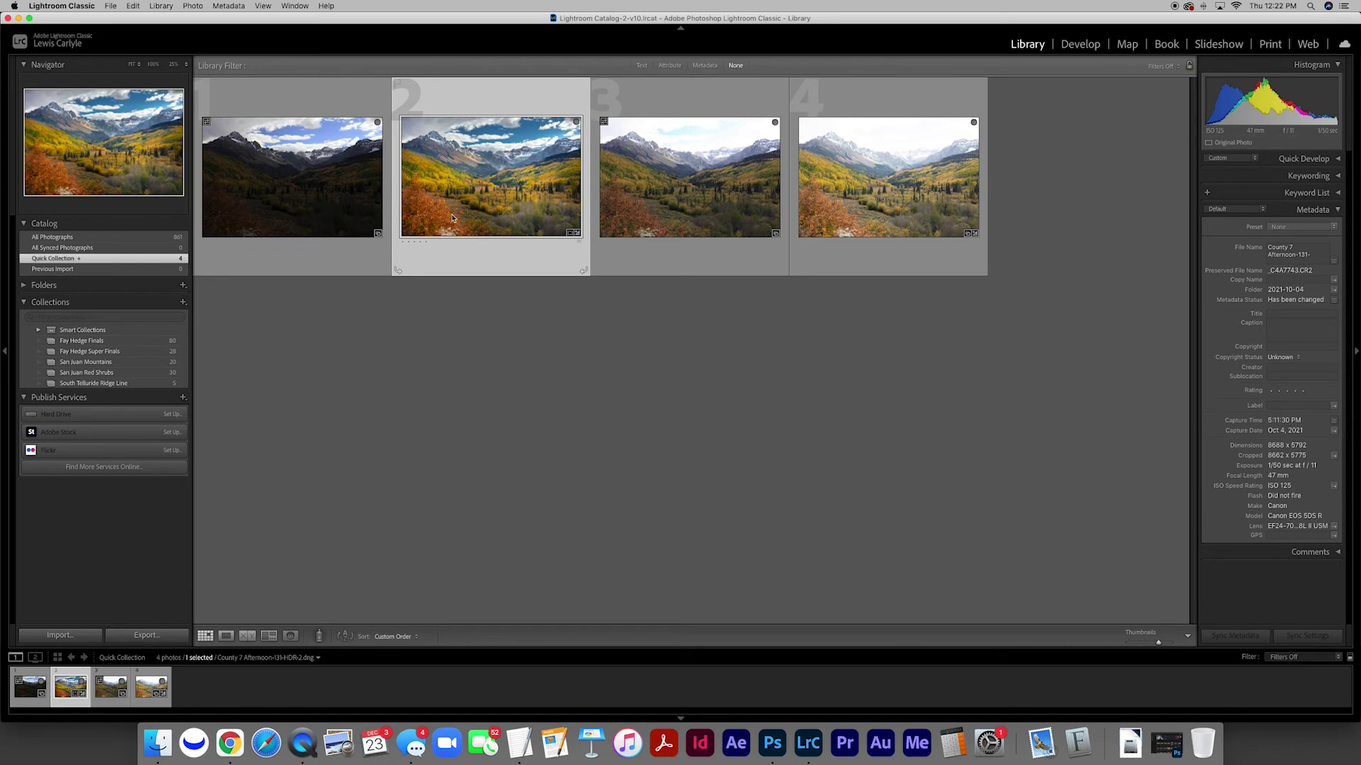
left_click_drag(445, 216, 886, 216)
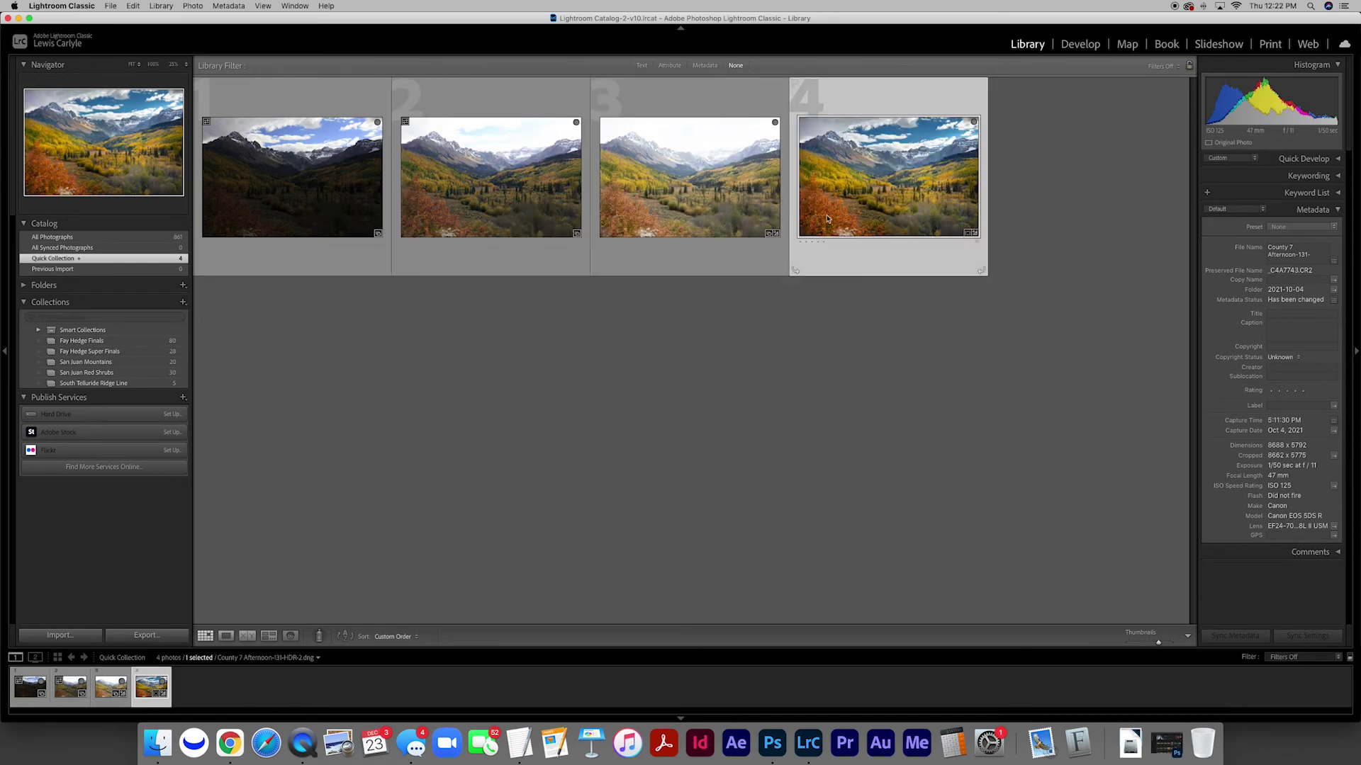
left_click(302, 190)
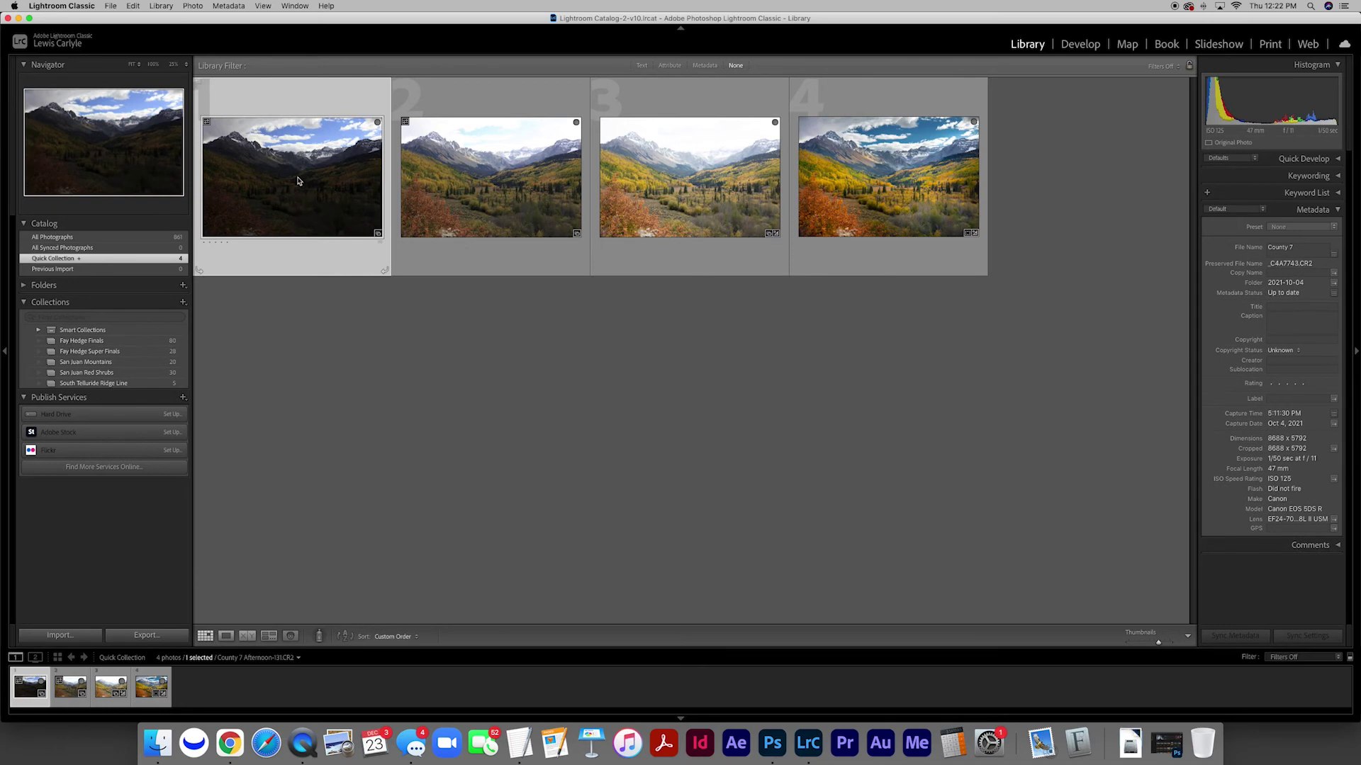
double_click(299, 188)
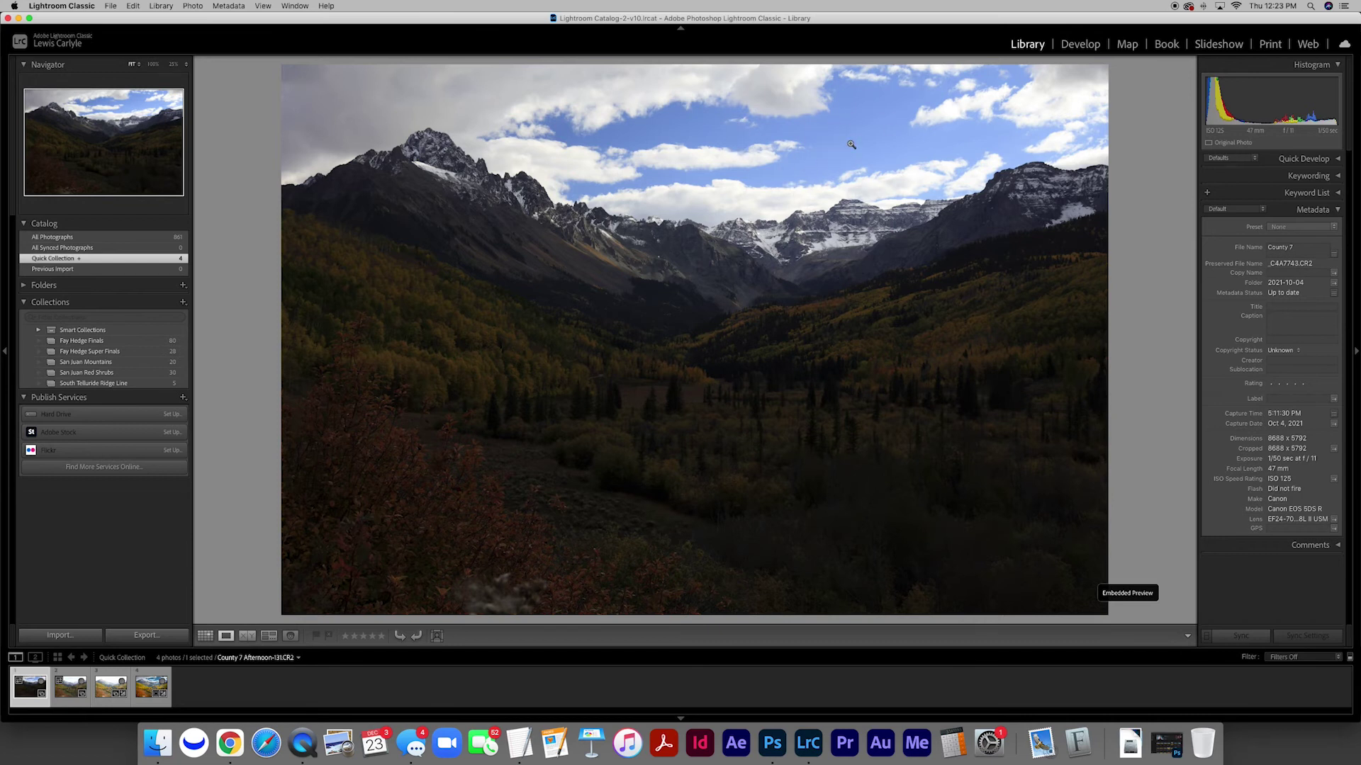
left_click(1080, 44)
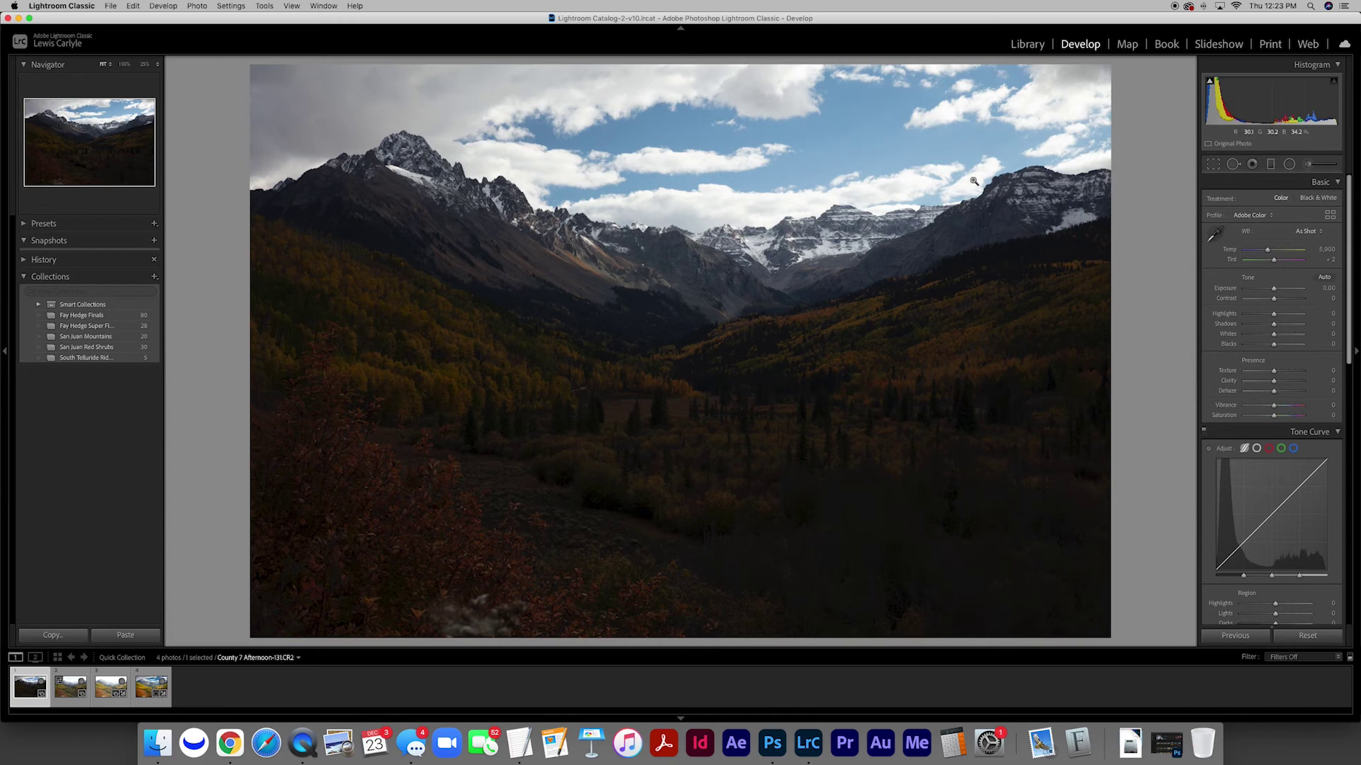
Set the darkest exposure's Highlights to -42, Exposure to -0.25 and Blue luminance to -28
left_click_drag(1273, 315, 1262, 314)
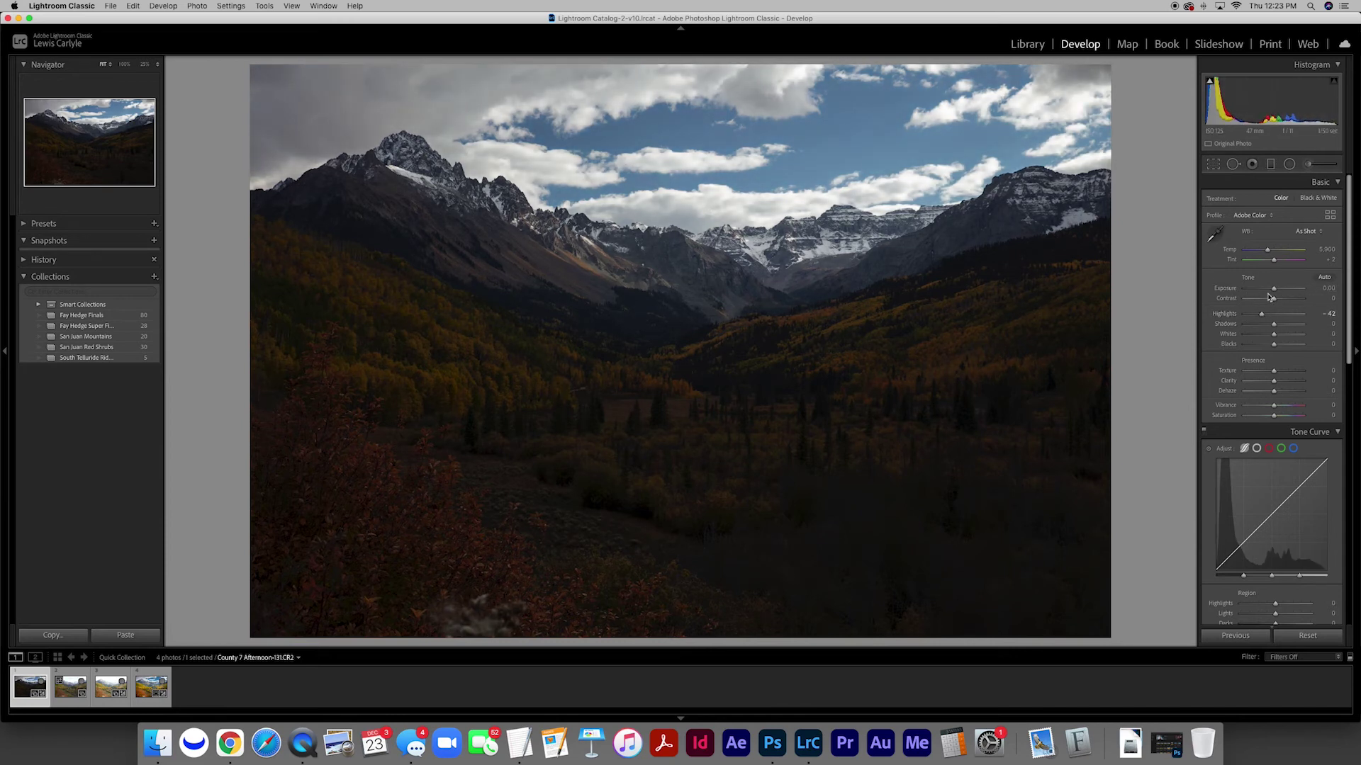
left_click_drag(1273, 288, 1272, 289)
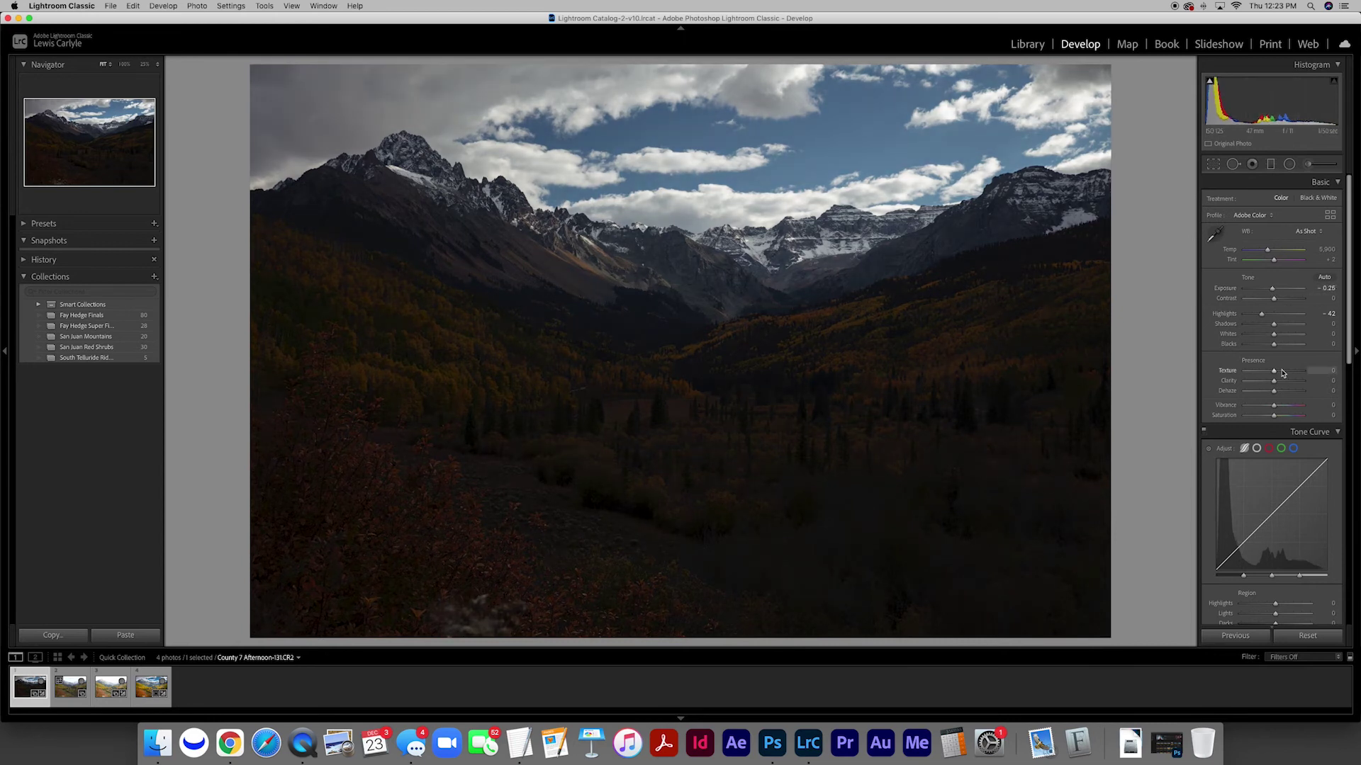
scroll(1284, 389, "down", 8)
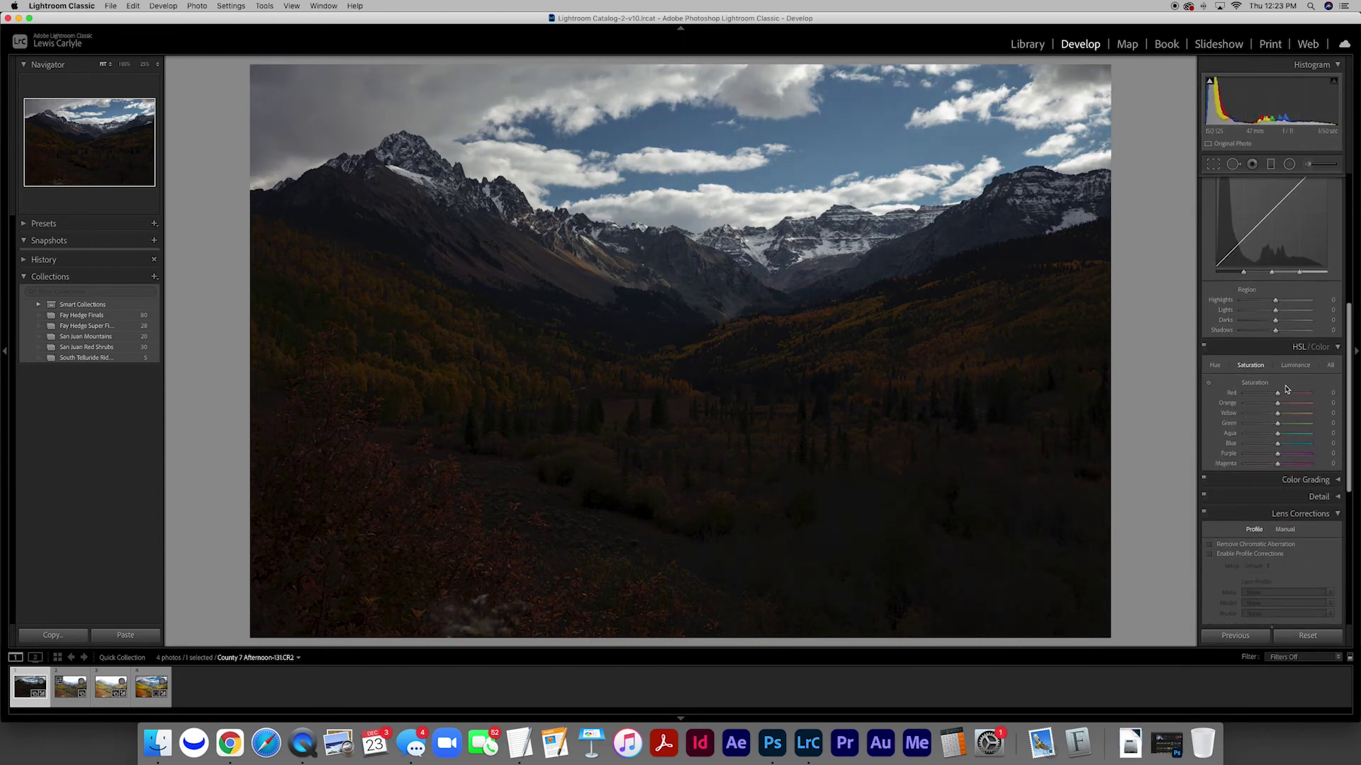
left_click(1295, 364)
left_click_drag(1277, 441, 1269, 442)
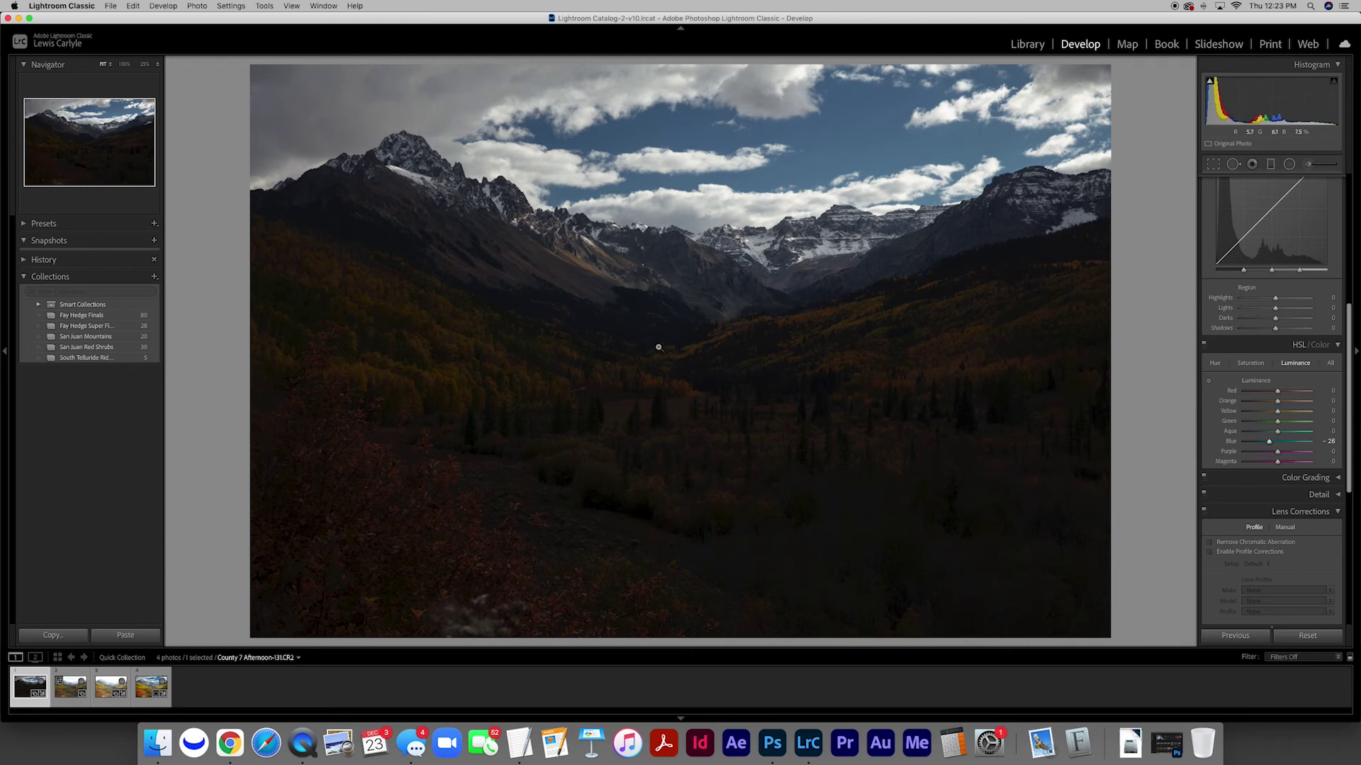
Set the middle exposure's Highlights to -100 and its Blue luminance to -76
key("Right")
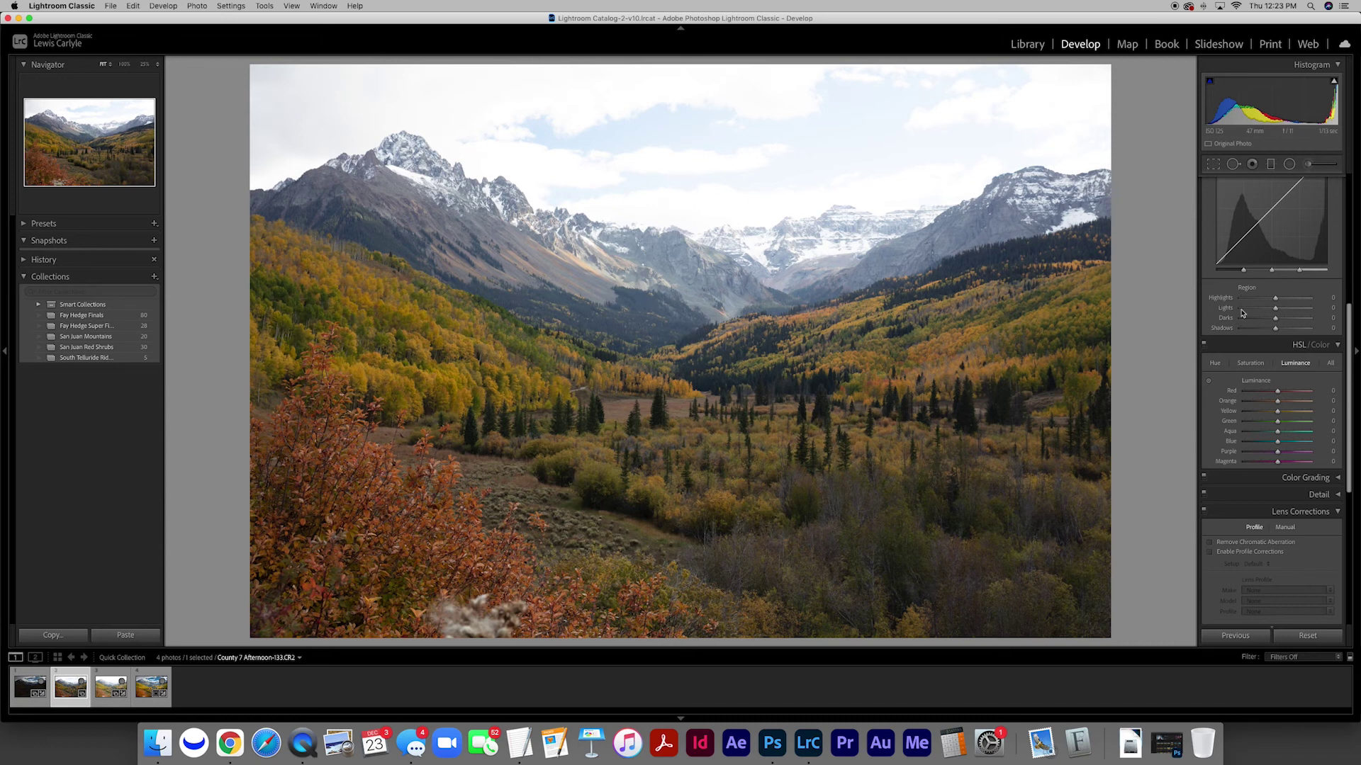
scroll(1246, 315, "up", 6)
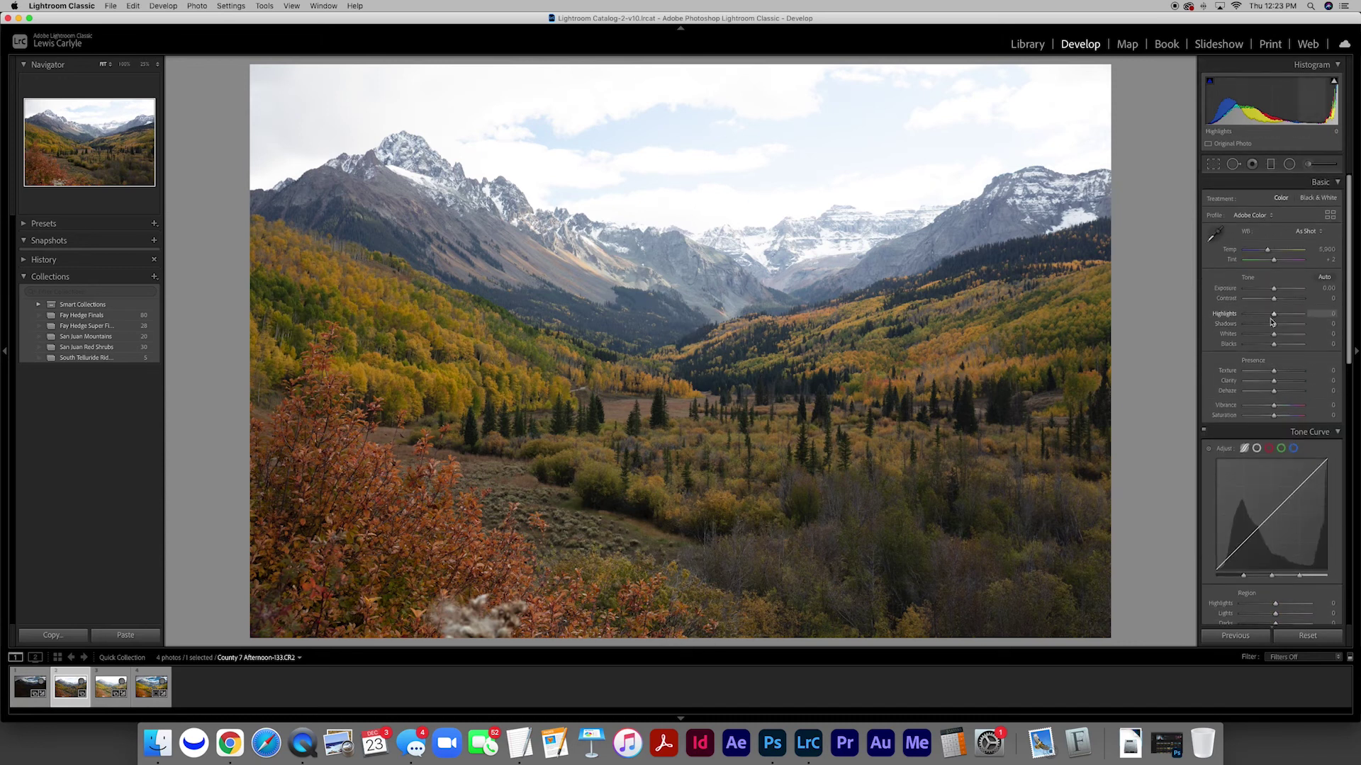
left_click_drag(1273, 313, 1244, 314)
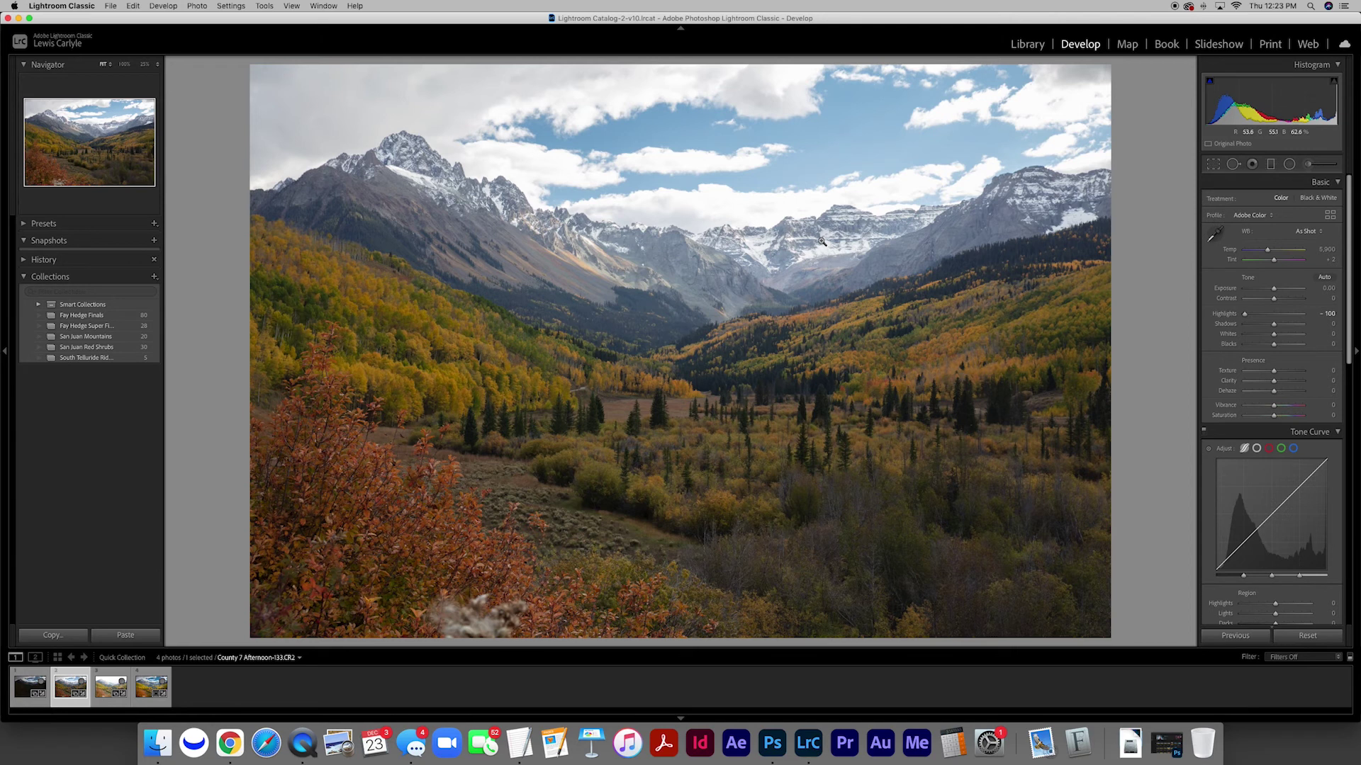
scroll(1253, 404, "down", 5)
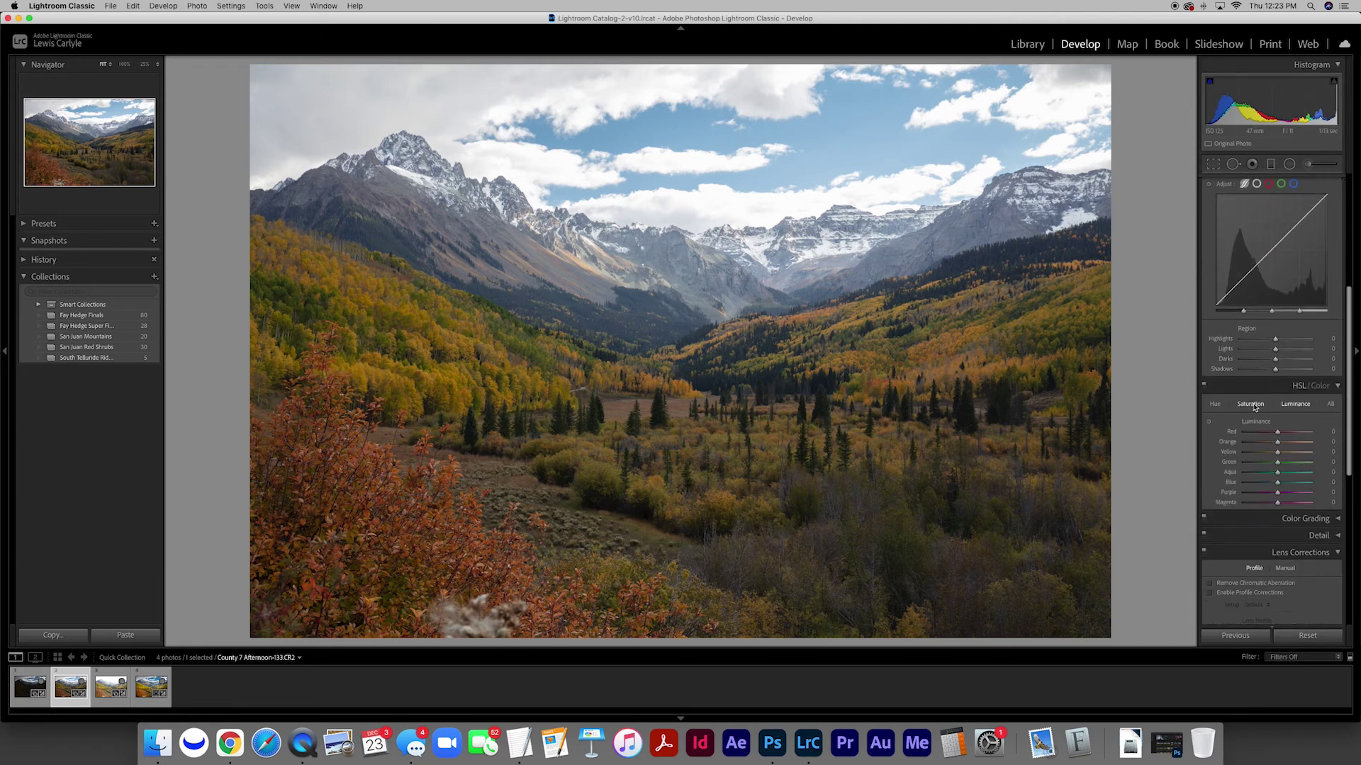
left_click_drag(1278, 476, 1247, 478)
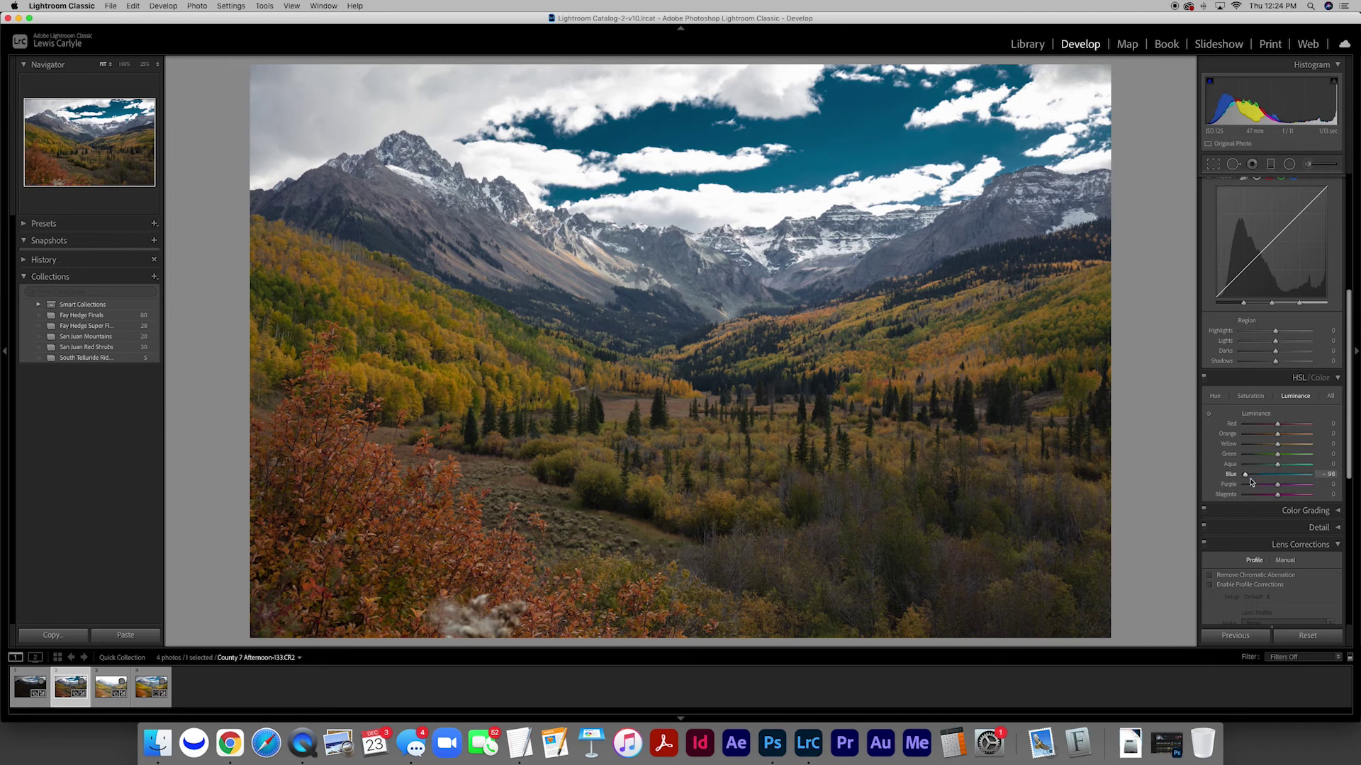
mouse_move(1245, 474)
left_mouse_down()
mouse_move(1269, 476)
mouse_move(1252, 479)
left_mouse_up()
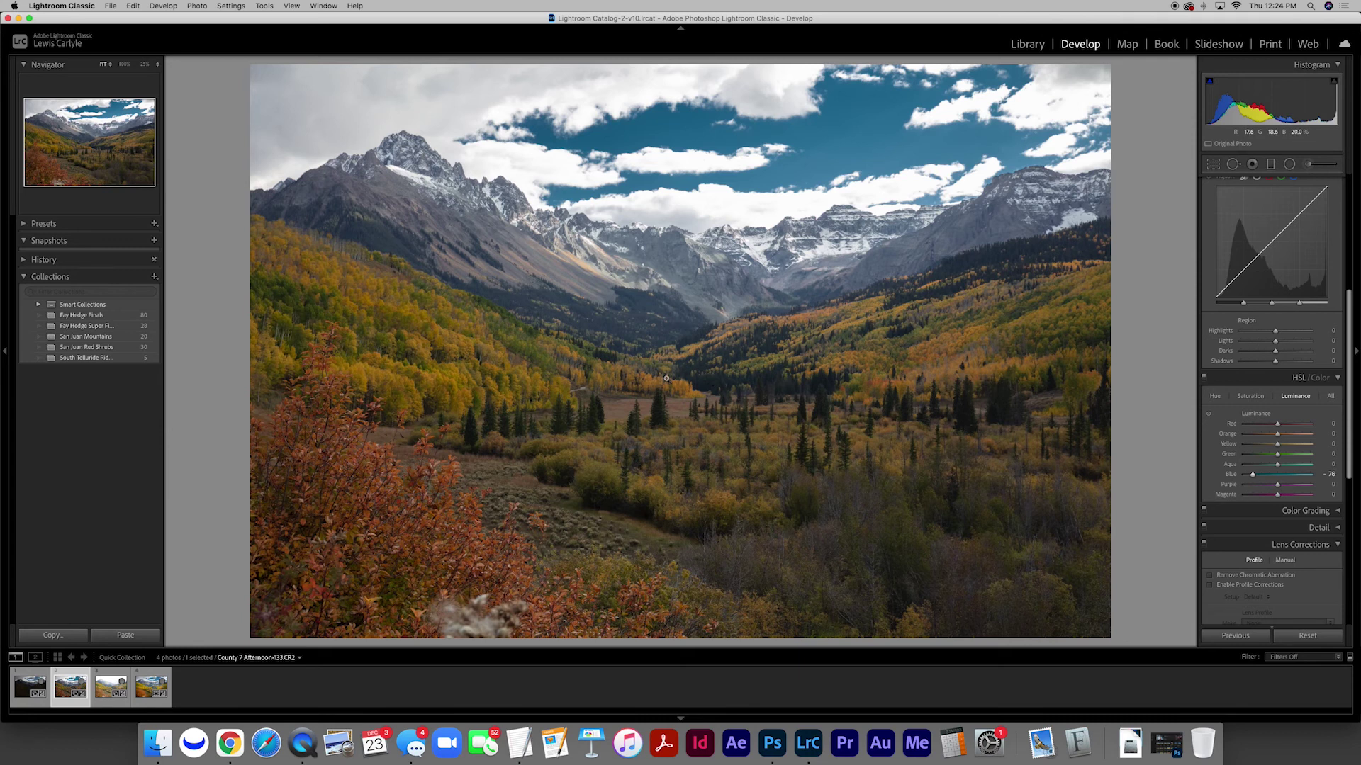
Set the brightest exposure's Highlights to -100, try its Exposure at -1.70 before settling on -0.60, and return to the HDR photo
left_click(103, 694)
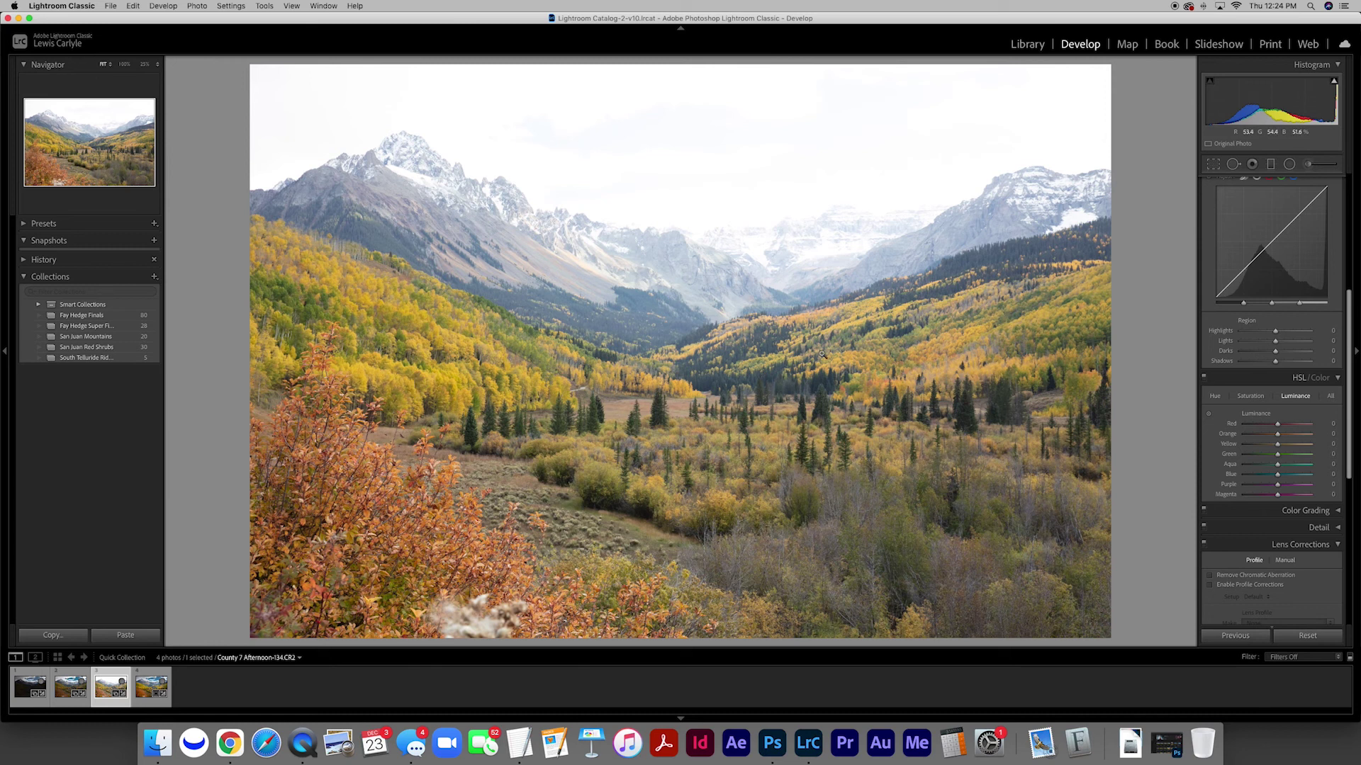
scroll(1259, 326, "up", 5)
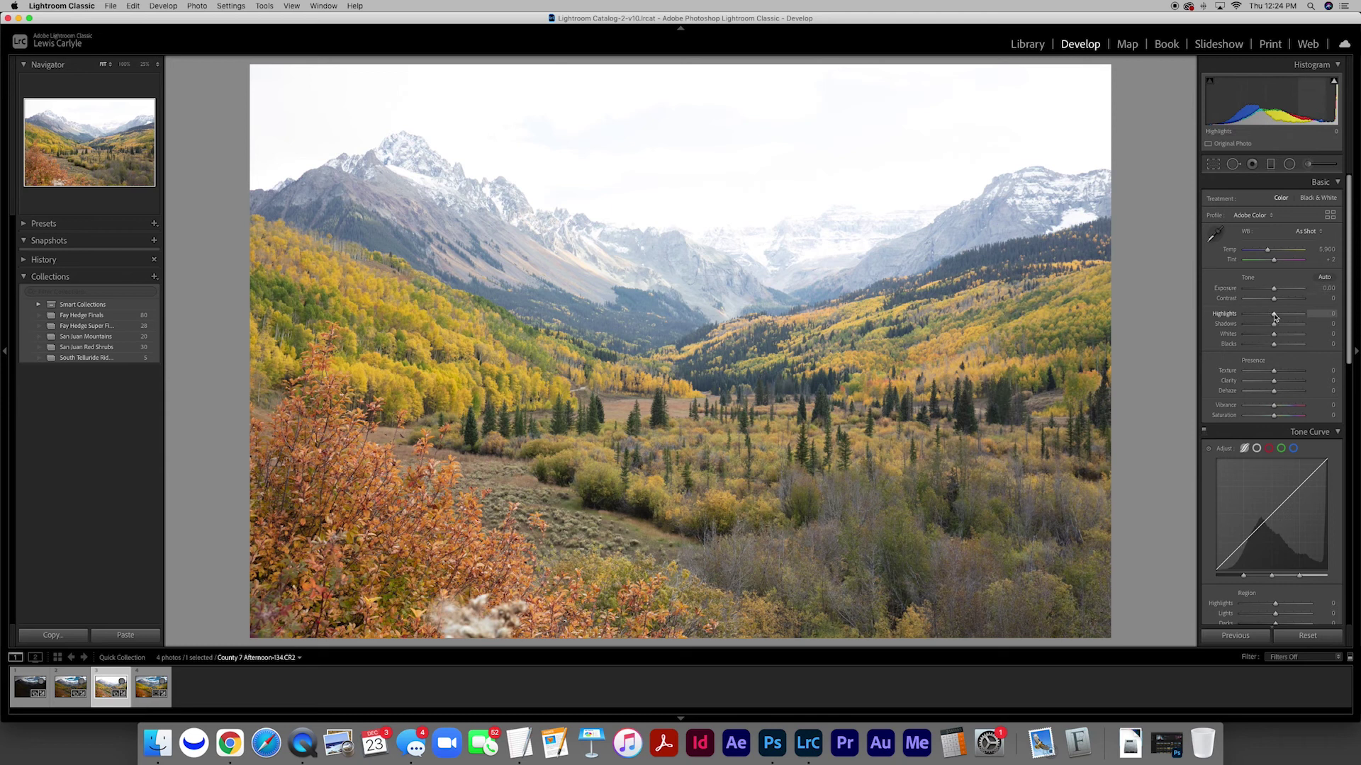
left_click_drag(1212, 316, 1190, 317)
left_click_drag(1273, 289, 1264, 291)
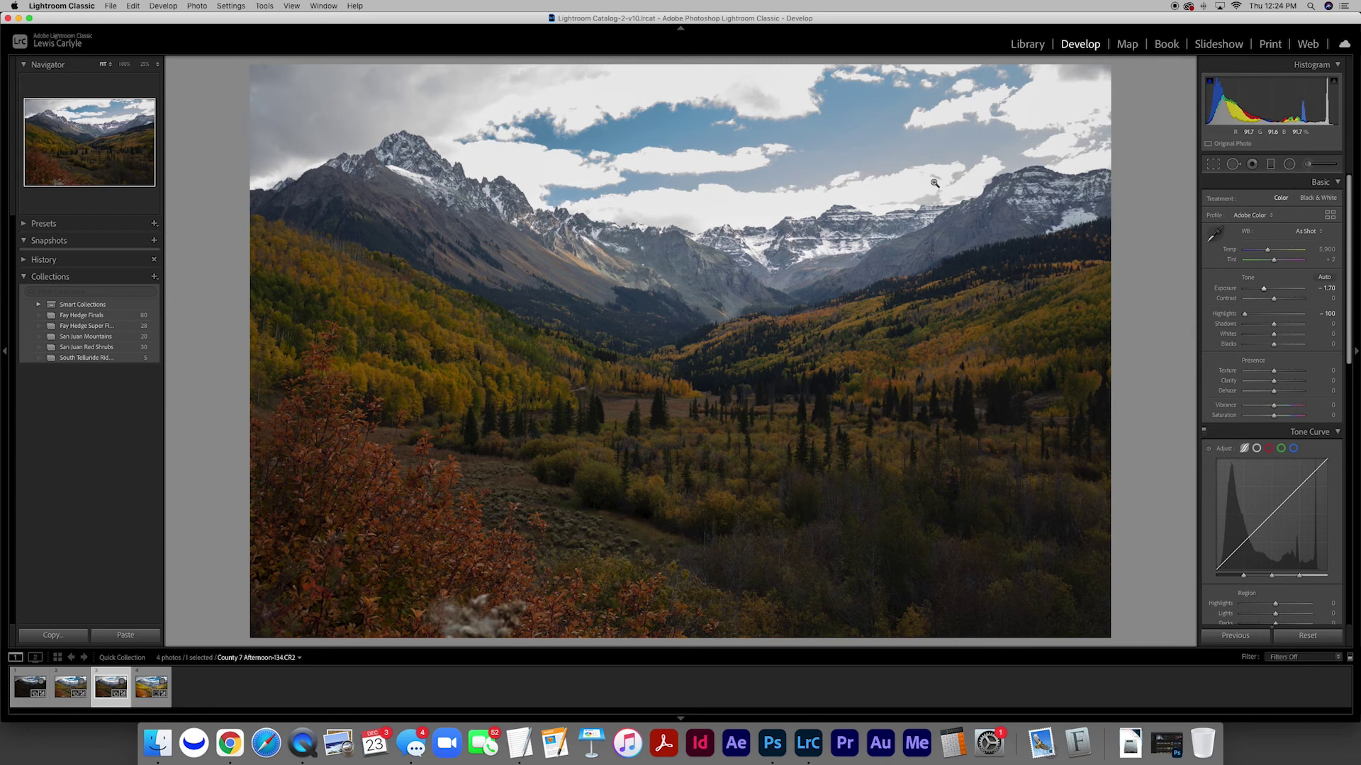
left_click_drag(1262, 288, 1269, 289)
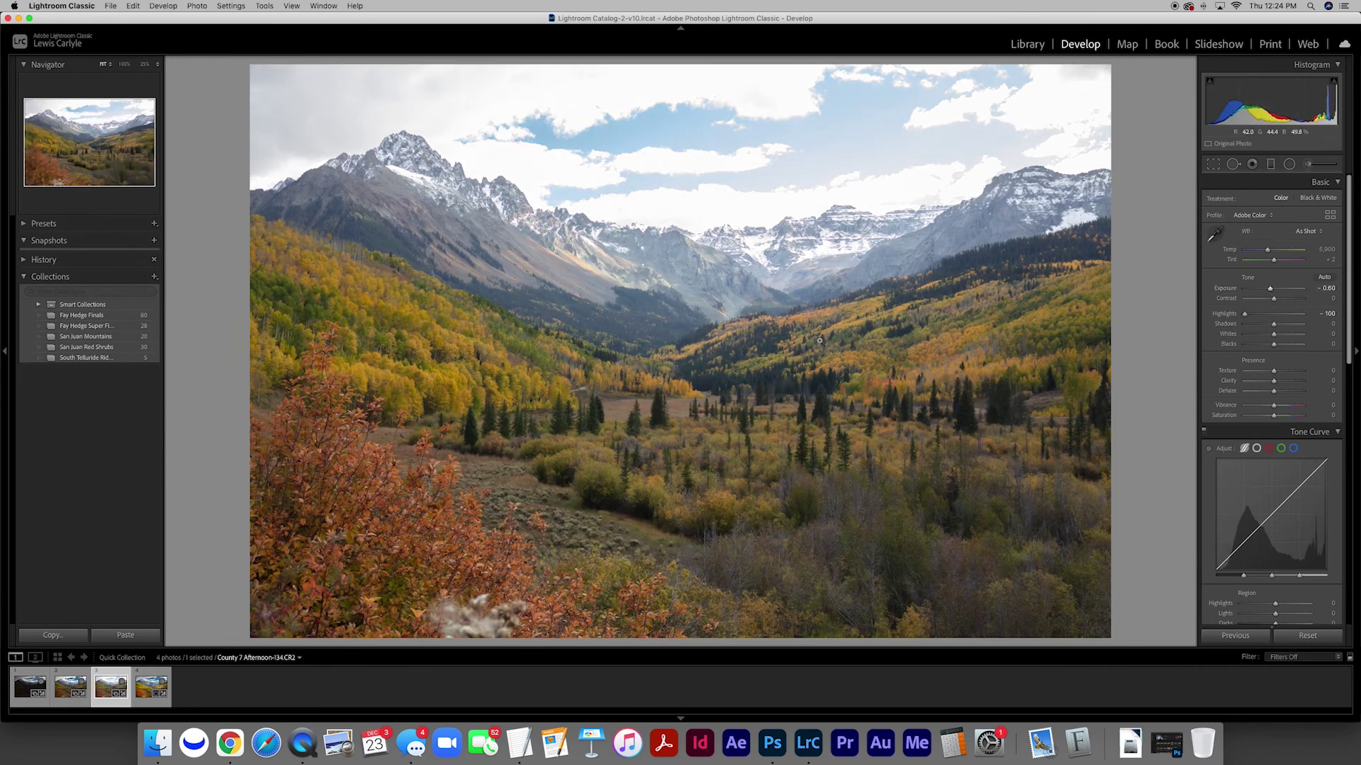
left_click(147, 688)
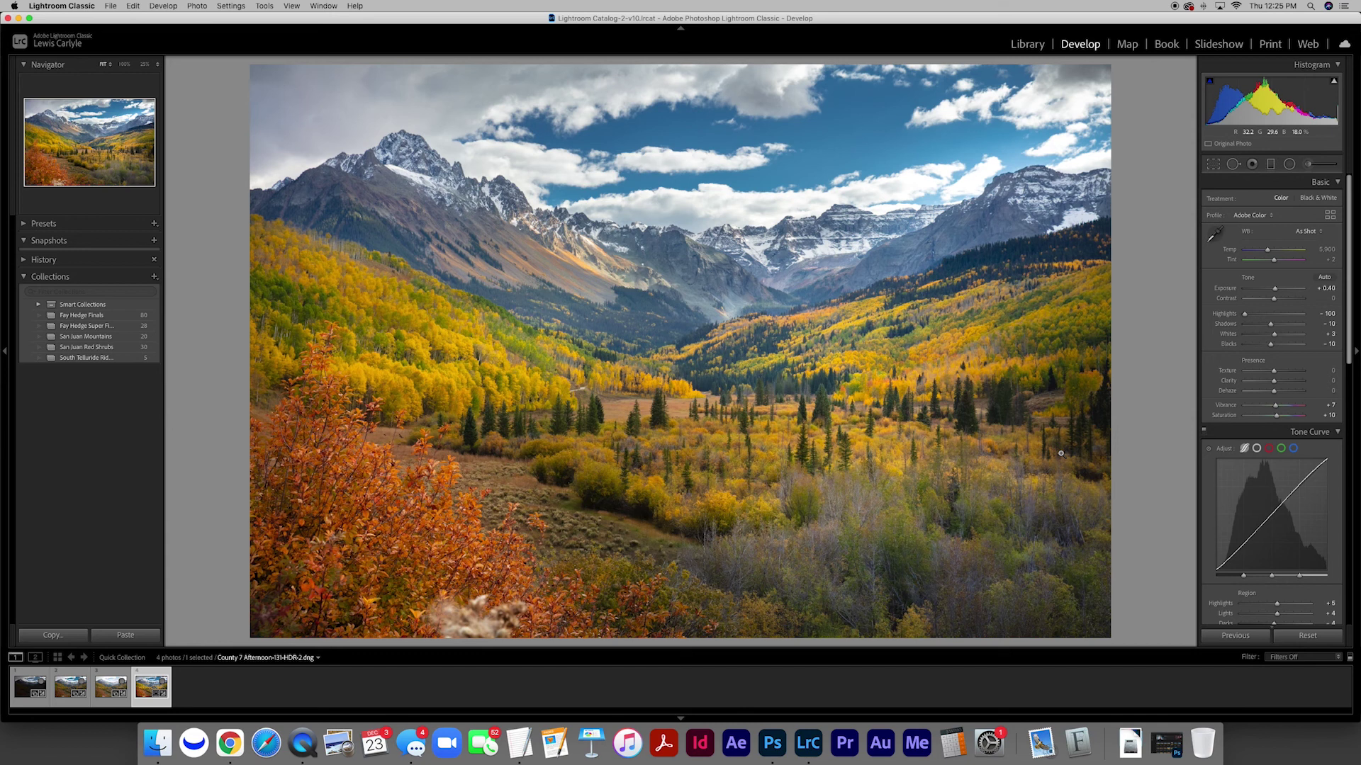
Examine the HDR photo's detail up close across the snowy peaks, clouds, mountain slopes and valley trees, and return to the whole image
left_click(568, 241)
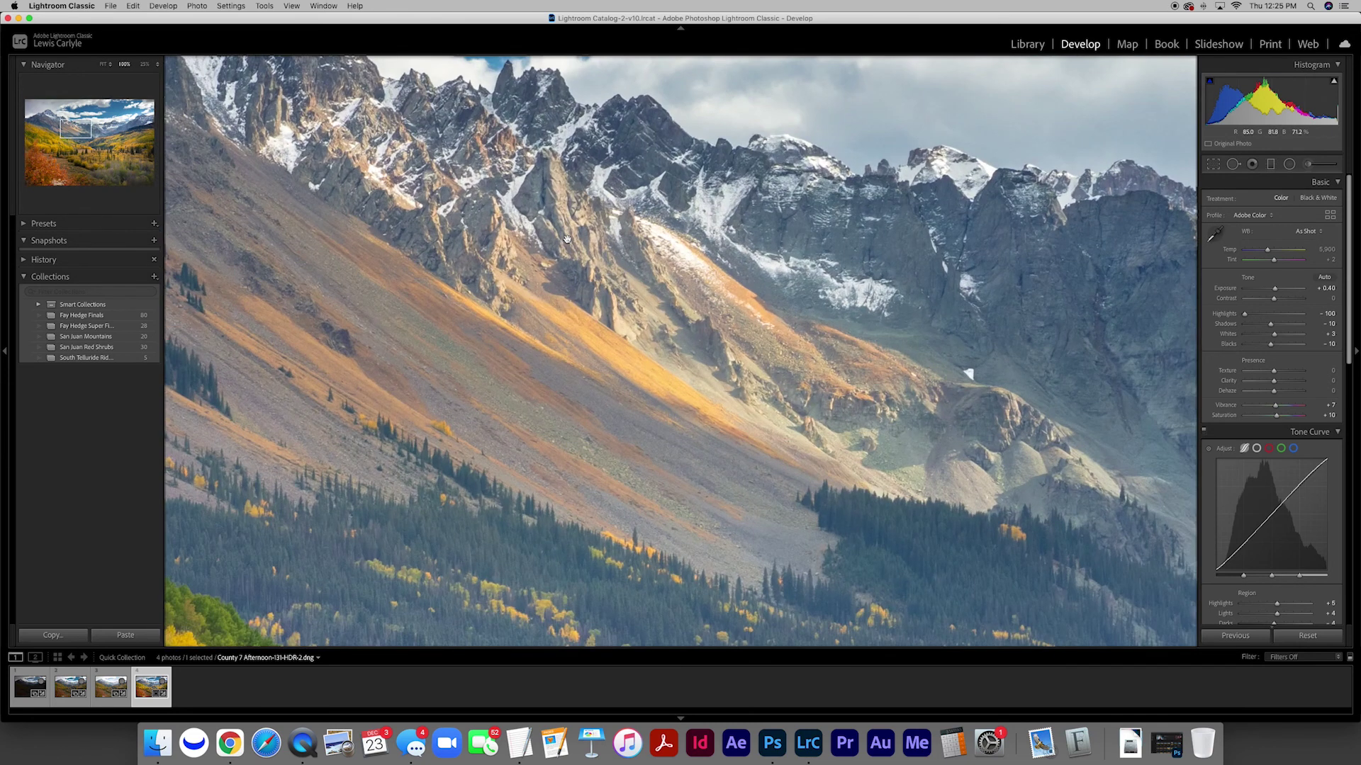
left_click_drag(567, 239, 772, 381)
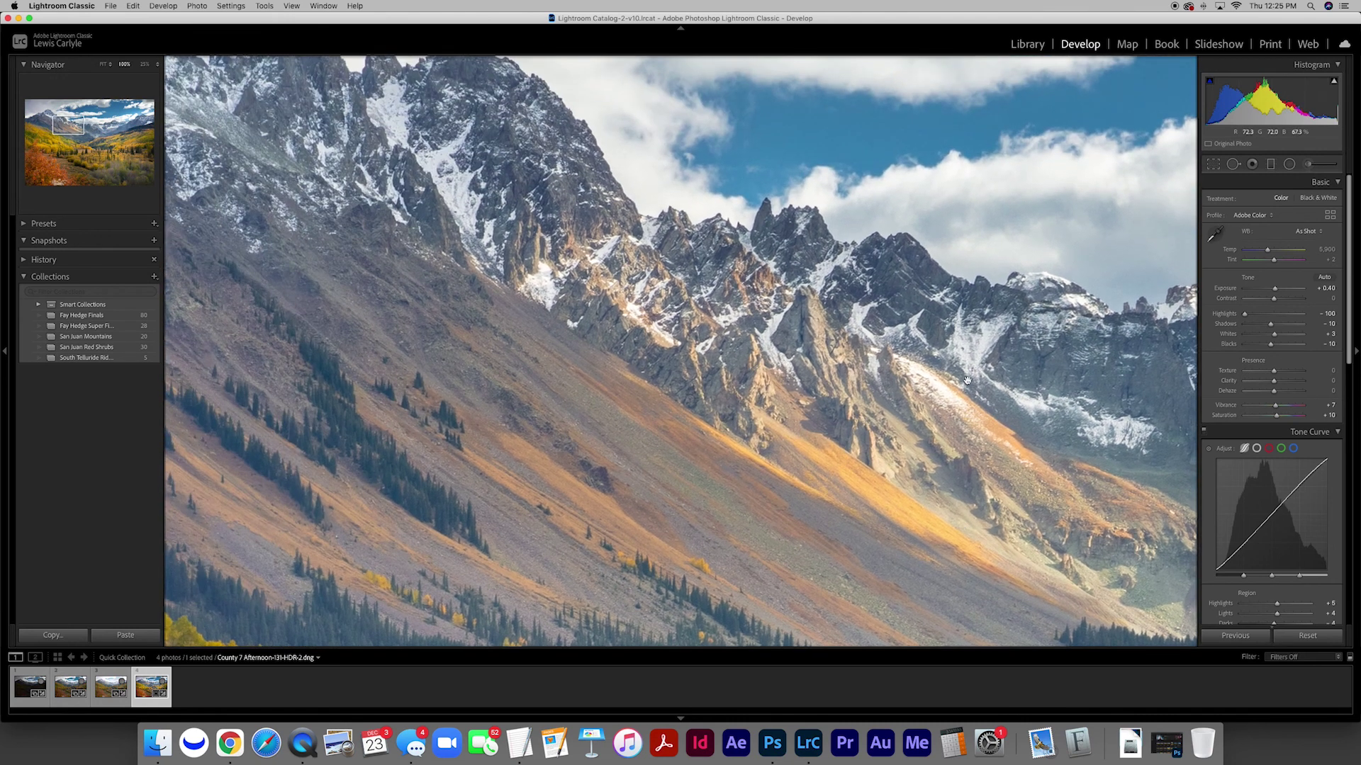
left_click_drag(966, 381, 670, 366)
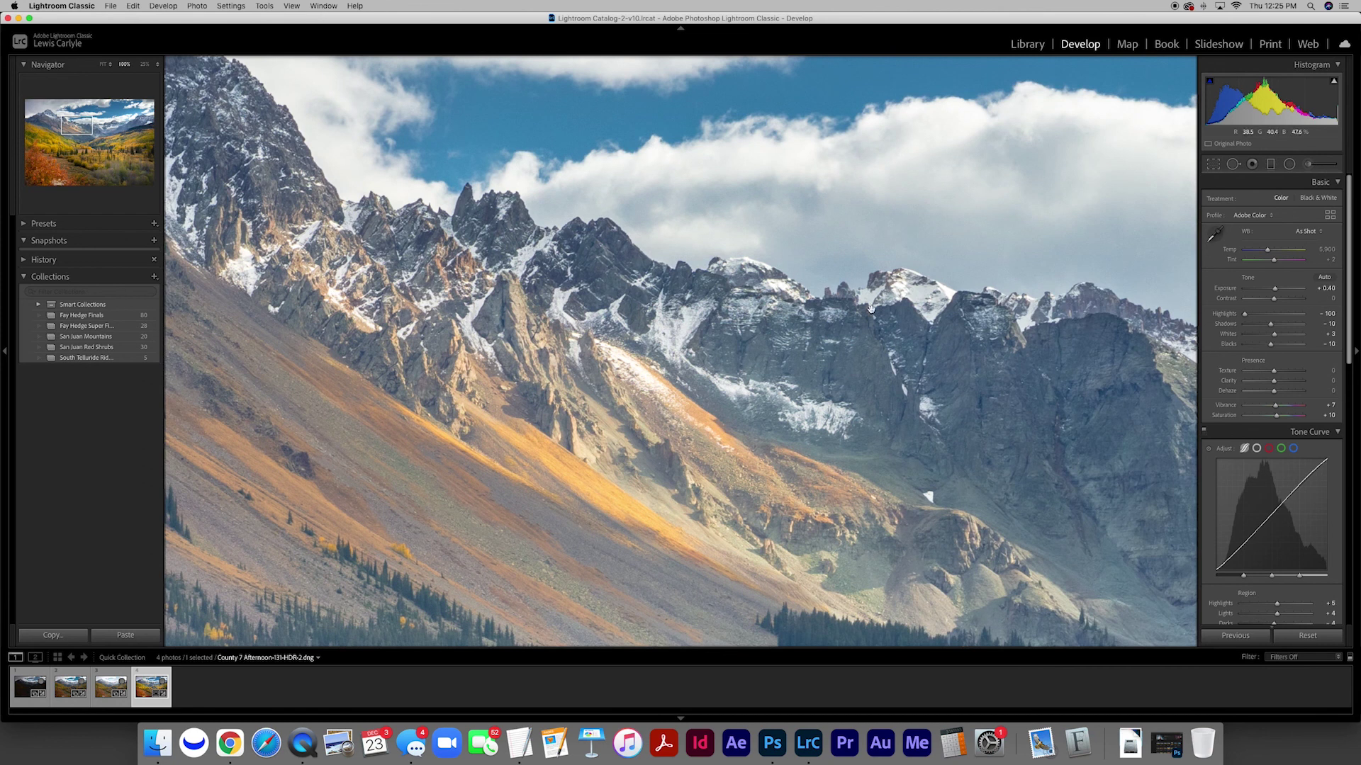
left_click_drag(535, 305, 711, 462)
left_click_drag(488, 307, 608, 399)
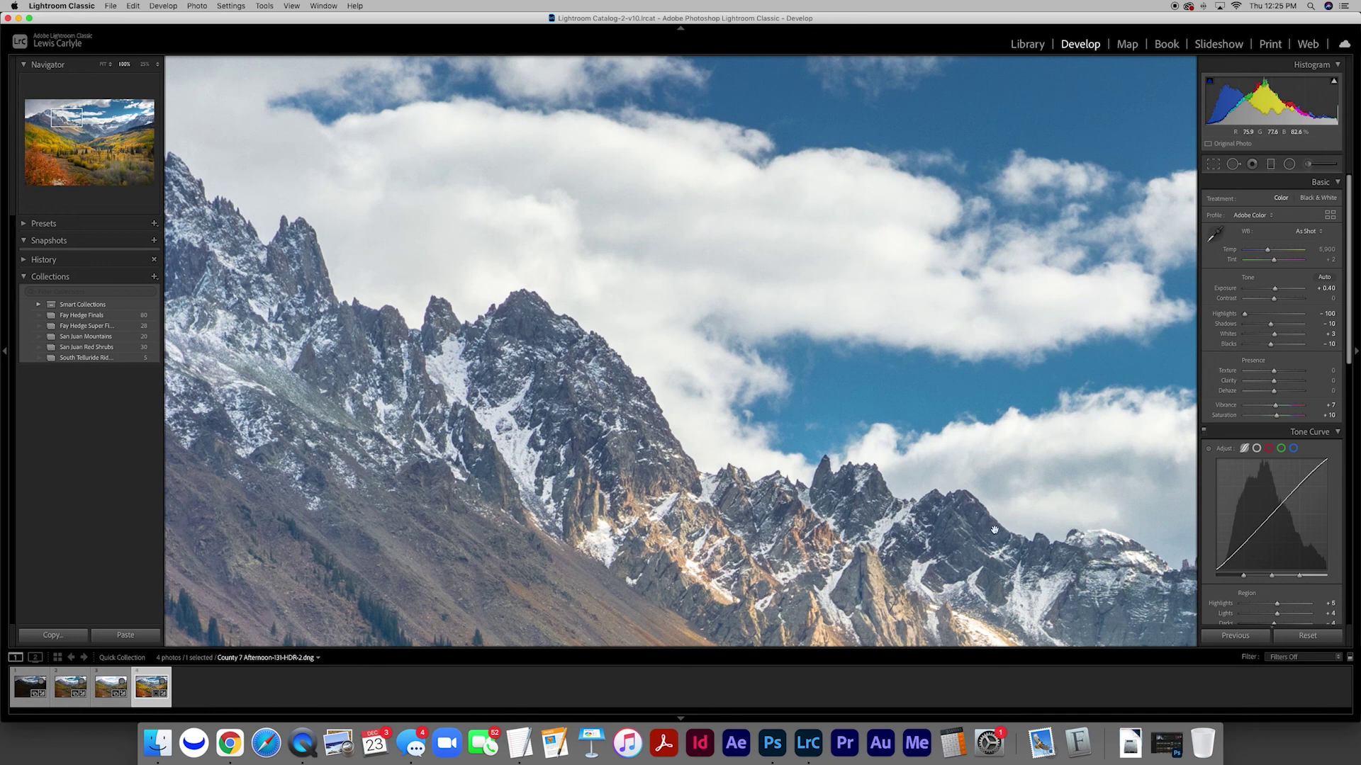
left_click_drag(322, 298, 574, 278)
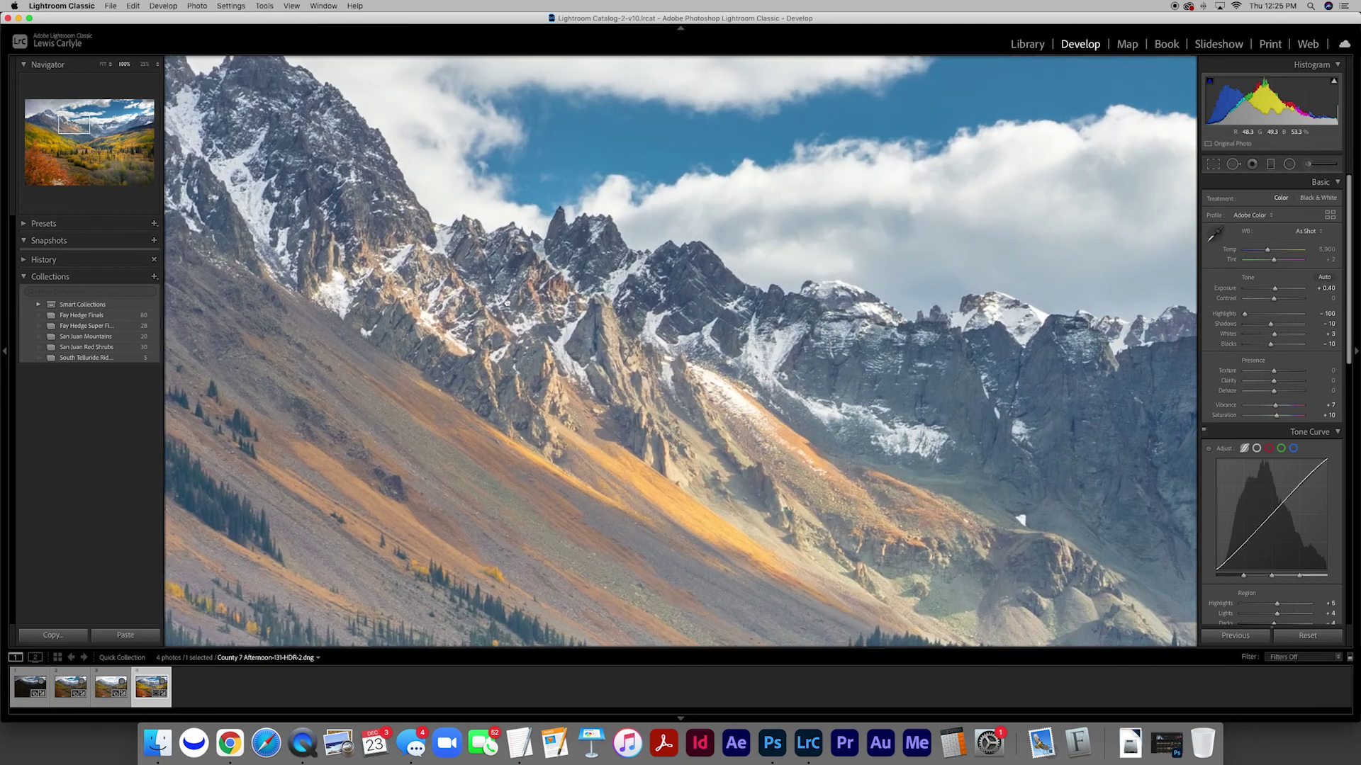
left_click_drag(932, 379, 660, 319)
left_click_drag(724, 452, 724, 236)
left_click_drag(541, 371, 791, 173)
left_click_drag(591, 404, 853, 284)
left_click_drag(664, 462, 612, 336)
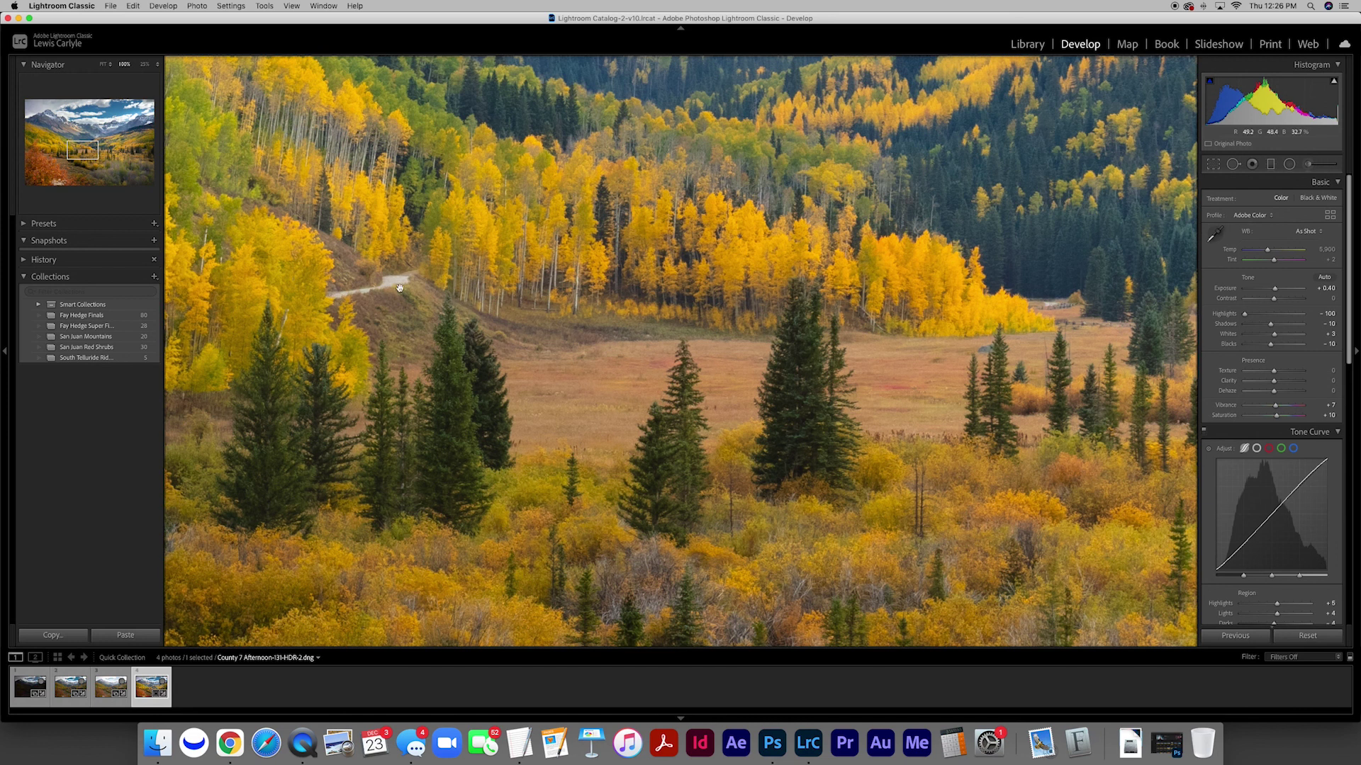
left_click(701, 251)
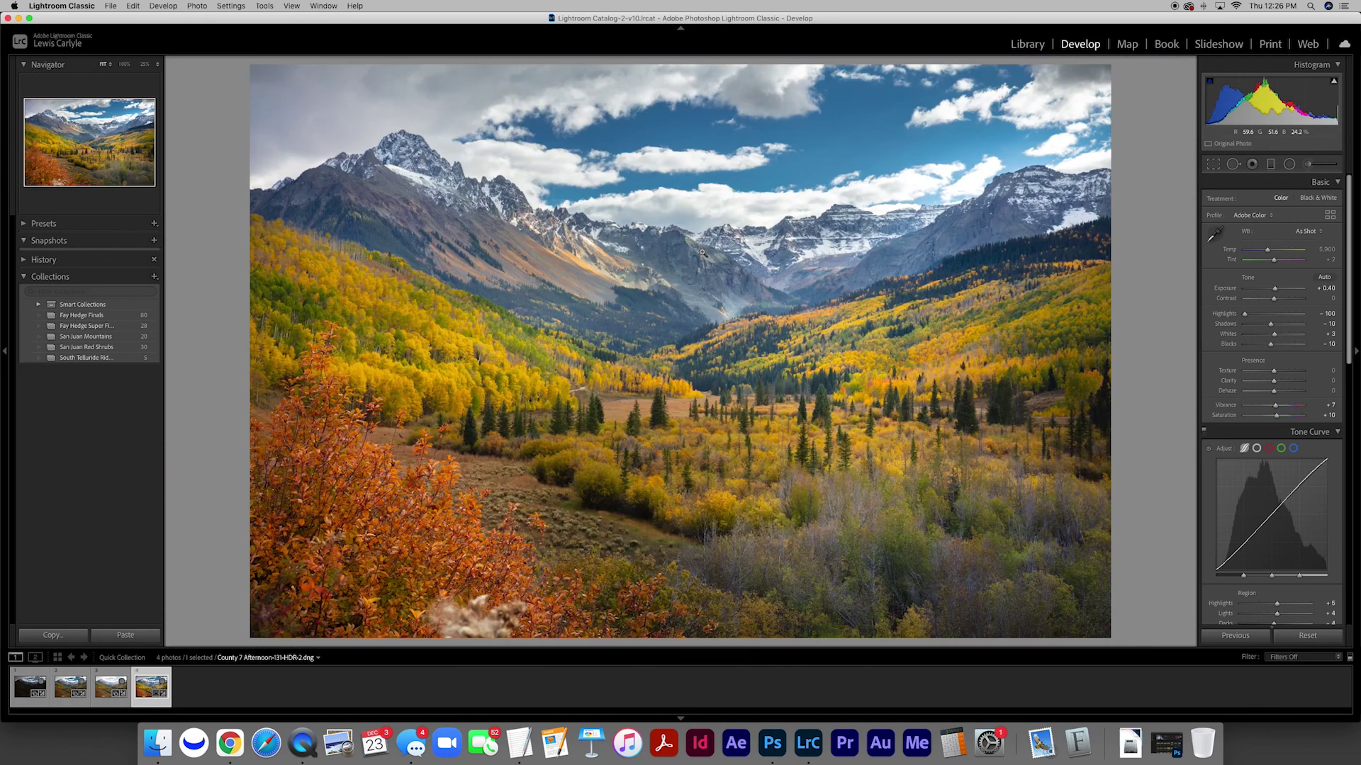